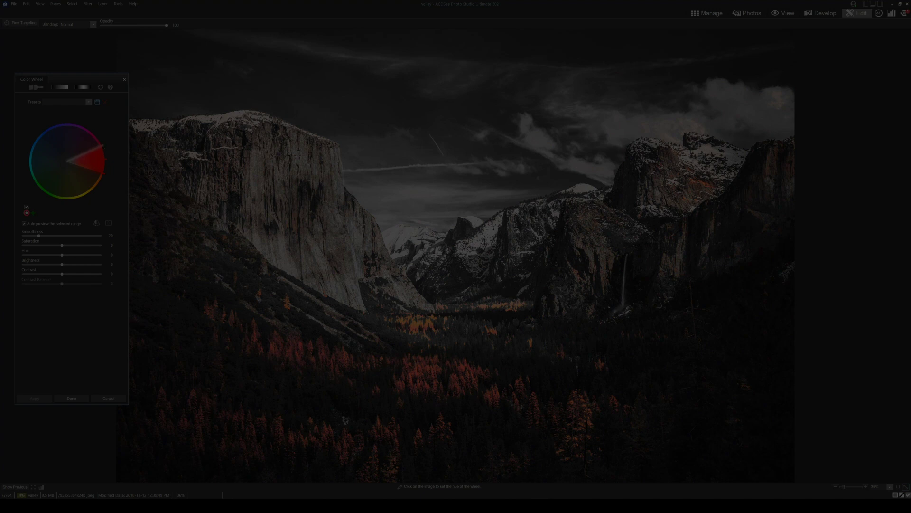
Adjust the red range on the Color Wheel and raise its saturation for the valley photo's autumn trees
drag(104, 174, 106, 170)
mouse_move(62, 245)
mouse_down()
mouse_move(85, 246)
mouse_move(75, 246)
mouse_up()
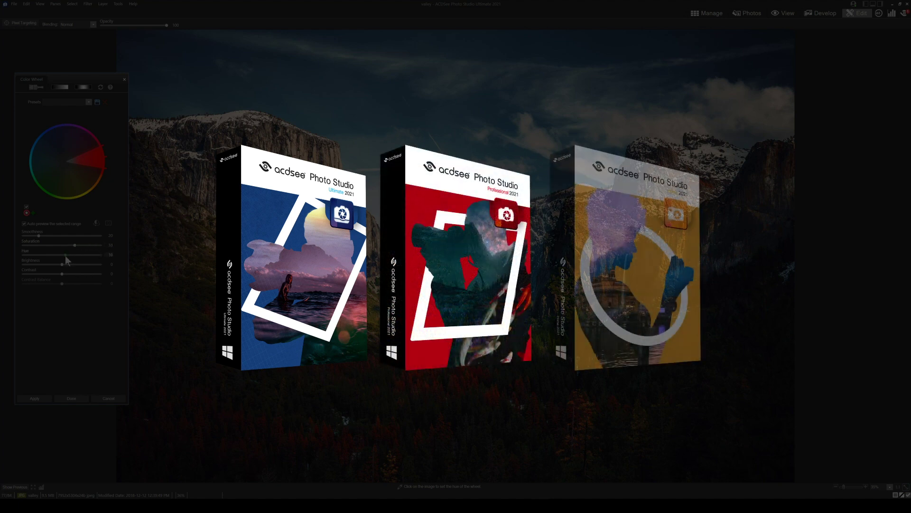
Add a second Color Wheel range over the cyan-blue hues and raise its brightness, contrast and saturation
click(32, 212)
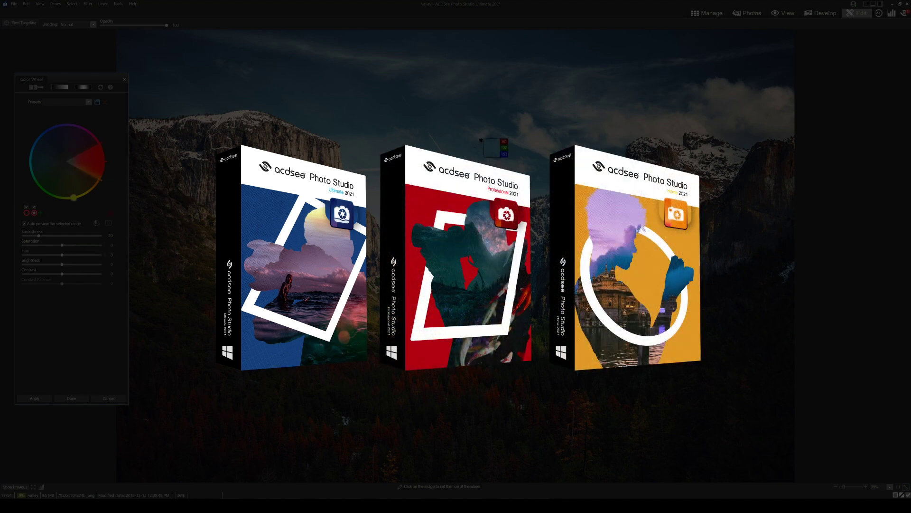
drag(103, 161, 38, 170)
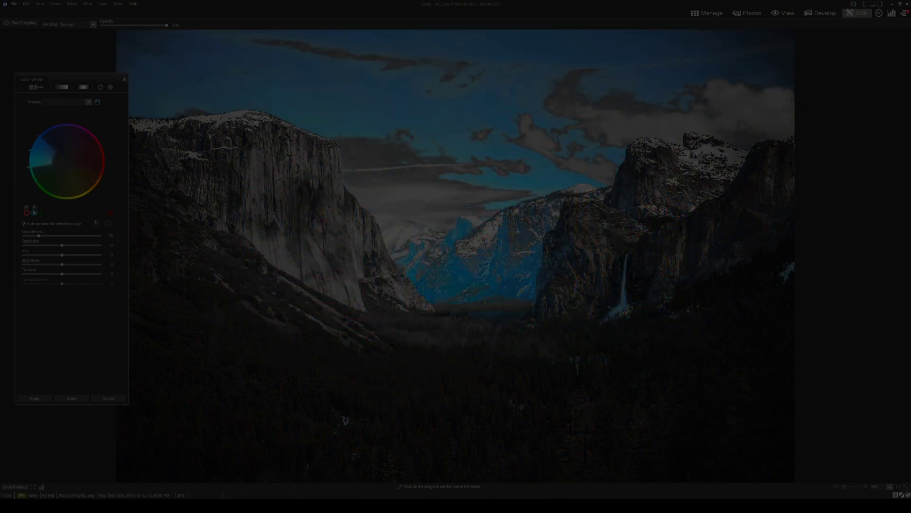
drag(56, 159, 40, 142)
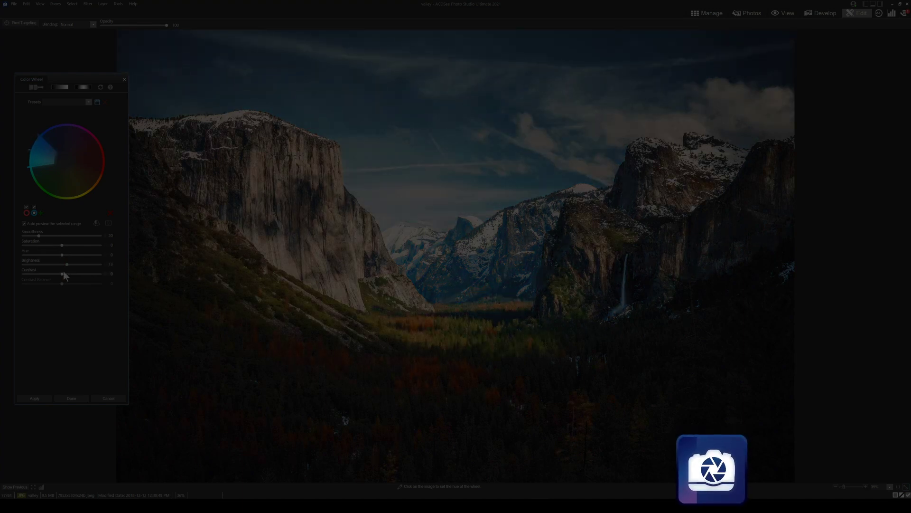
drag(62, 245, 73, 245)
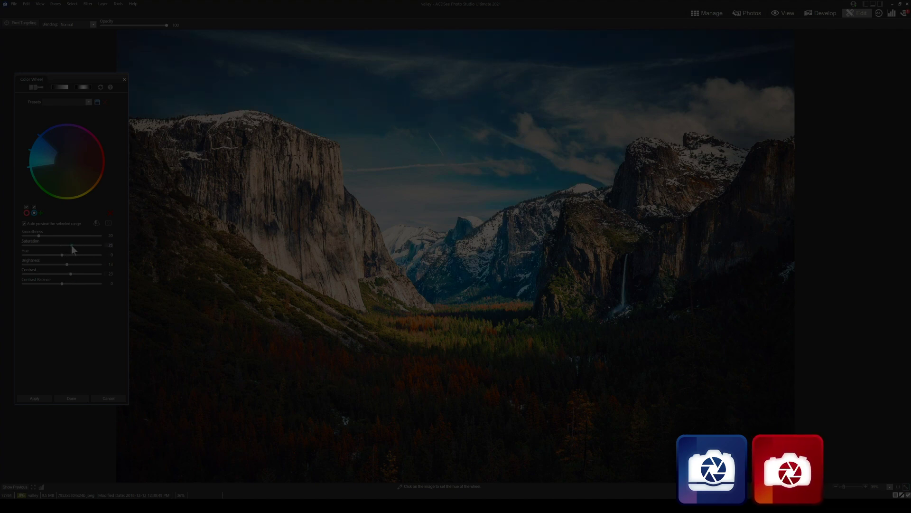
Add a third Color Wheel range over the yellow-green hues and adjust its contrast and brightness
click(42, 212)
drag(90, 166, 34, 182)
drag(83, 198, 66, 185)
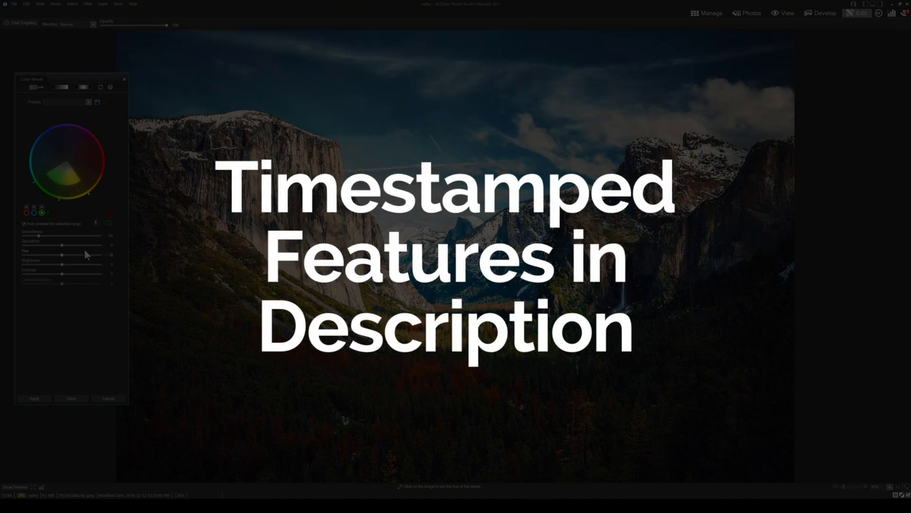
double_click(55, 274)
click(53, 264)
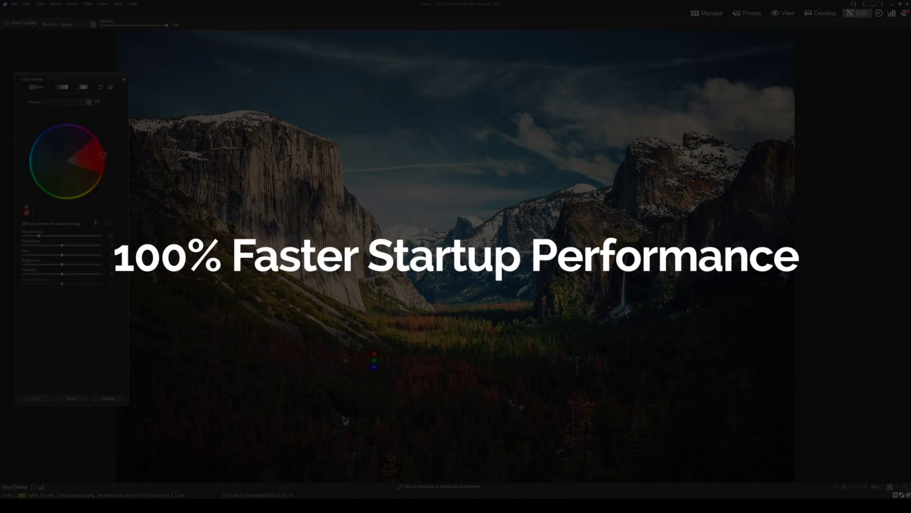
Adjust the edge of the red range and set a second range from the sky's blue in the photo
mouse_move(103, 180)
mouse_down()
mouse_move(102, 145)
mouse_move(103, 178)
mouse_move(105, 167)
mouse_up()
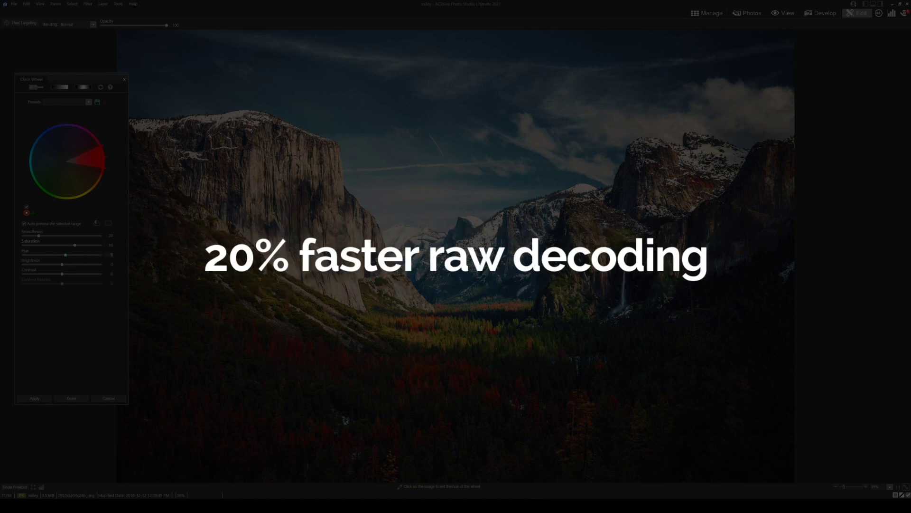
click(469, 149)
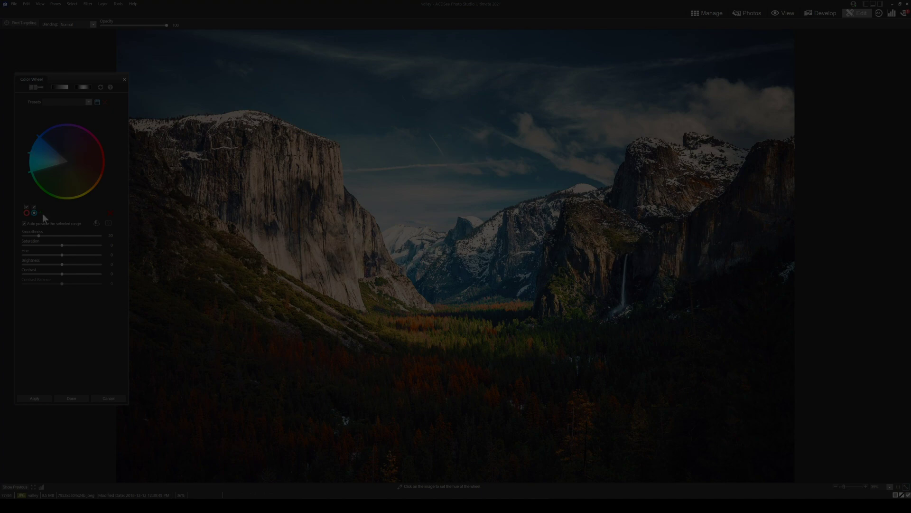
drag(39, 167, 43, 141)
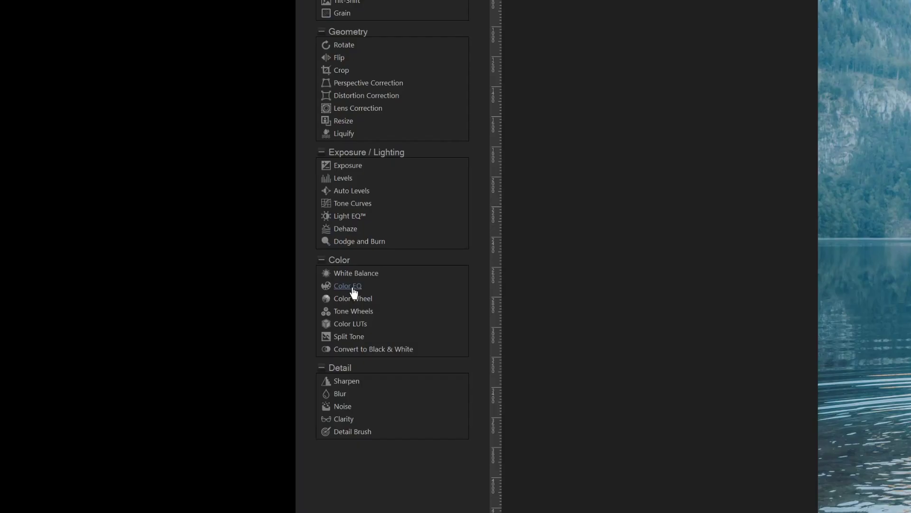
Open the Color EQ filter on the lake photo and vary the global Color Shift in both directions
click(352, 286)
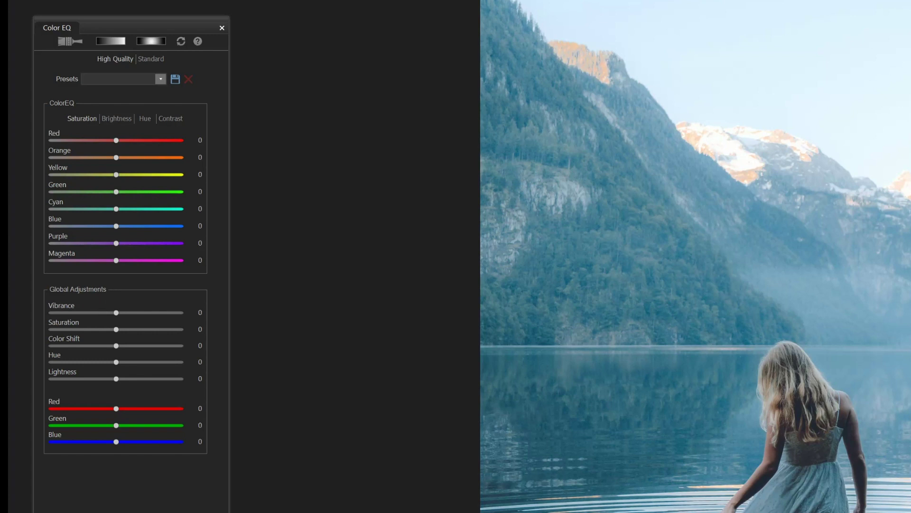
mouse_move(118, 312)
mouse_down()
mouse_move(138, 312)
mouse_move(119, 312)
mouse_up()
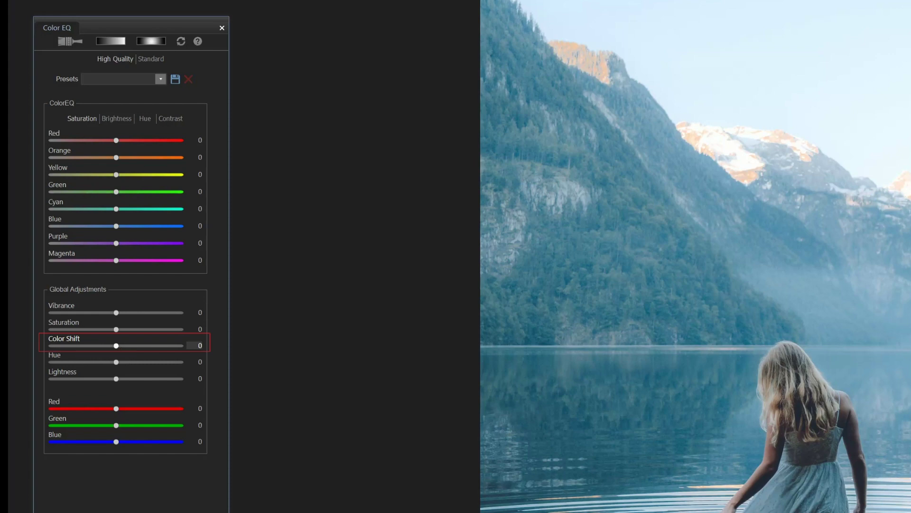
drag(118, 345, 135, 345)
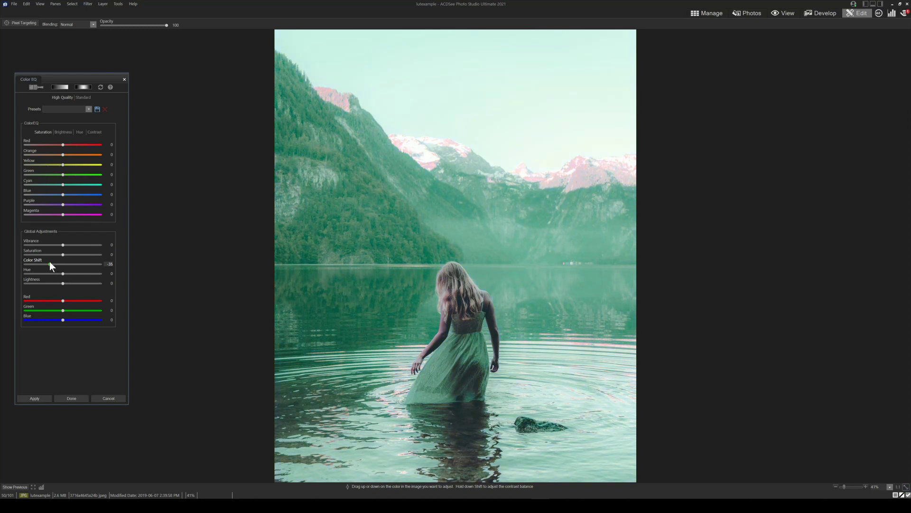
drag(56, 261, 65, 262)
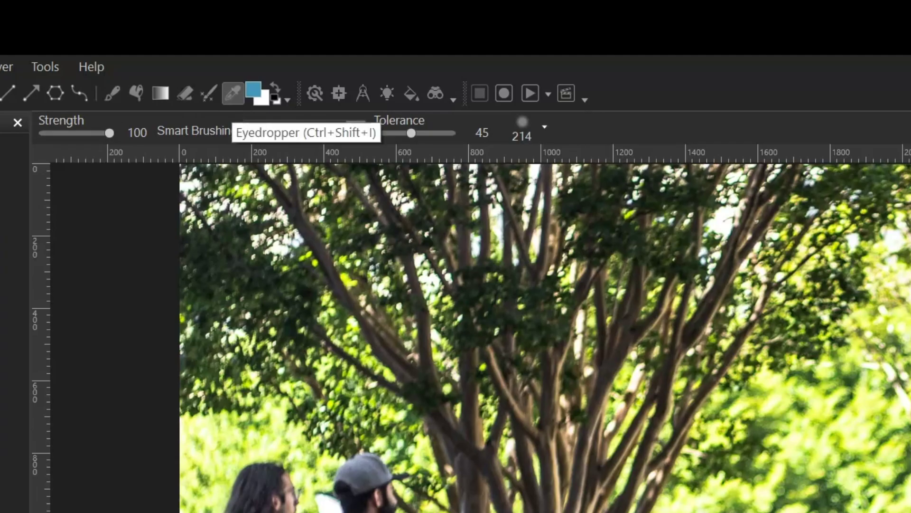
Sample foreground colours from the yellow sports car photo with the Eyedropper
click(234, 93)
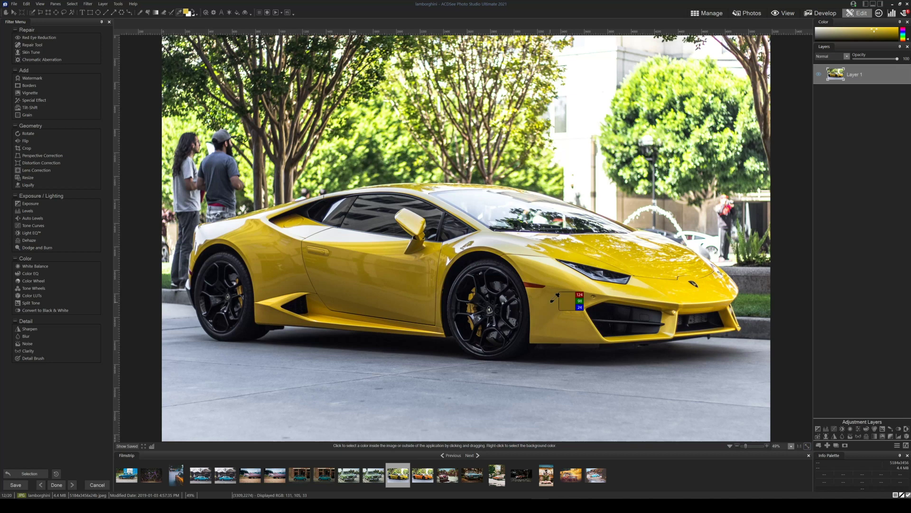
click(678, 346)
click(665, 284)
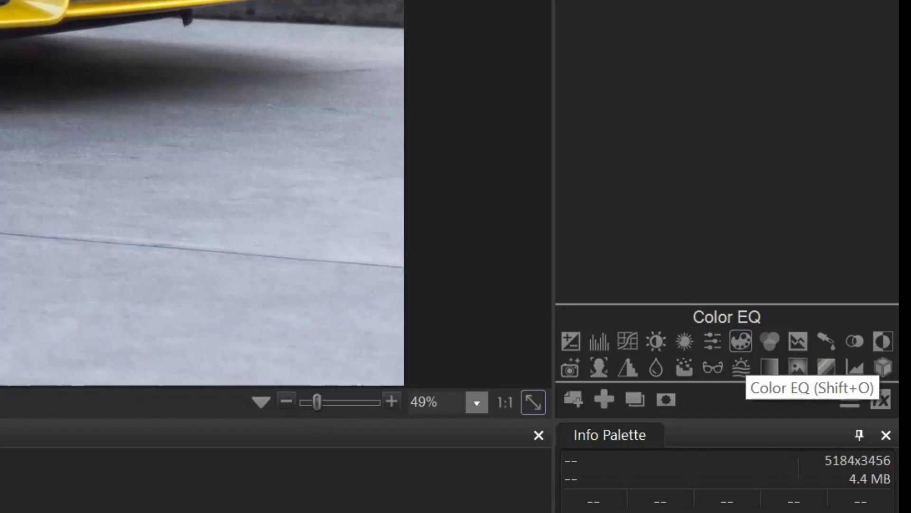
Add a Color EQ adjustment layer to the car photo and activate its on-image colour picker
click(745, 340)
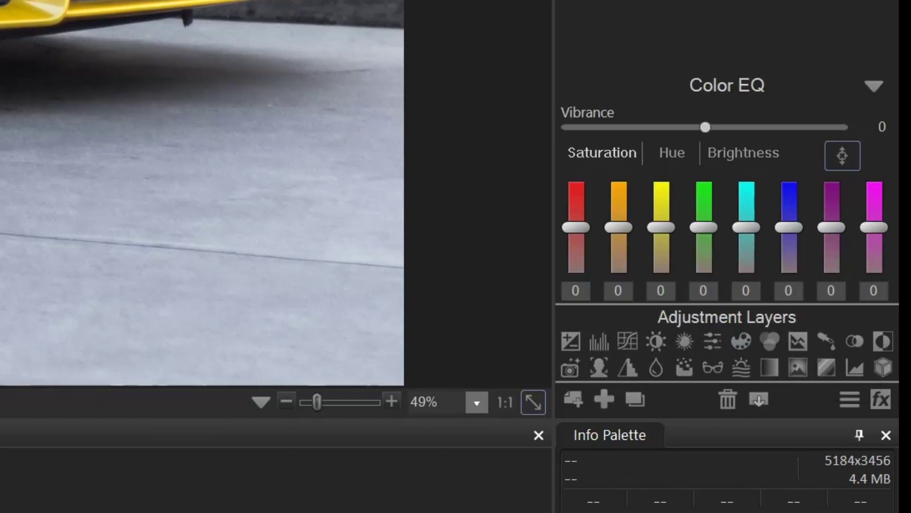
click(843, 155)
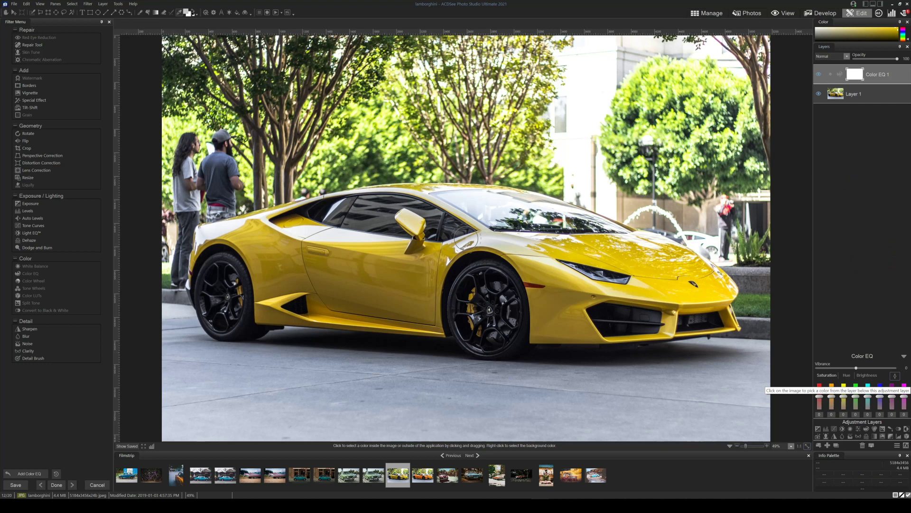
click(894, 375)
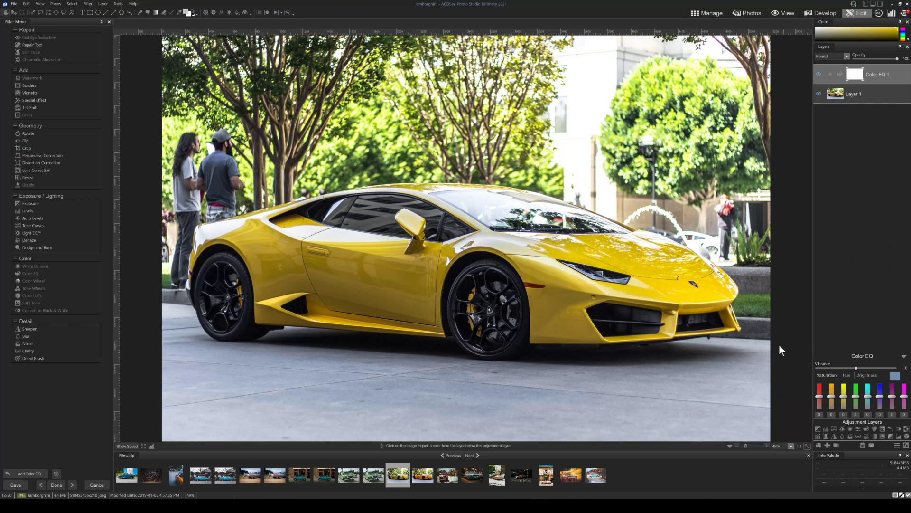
Try changing the saturation of the car's yellow paint directly on the image, raising yellow to 100
mouse_move(415, 269)
mouse_down()
mouse_move(416, 261)
mouse_move(416, 270)
mouse_up()
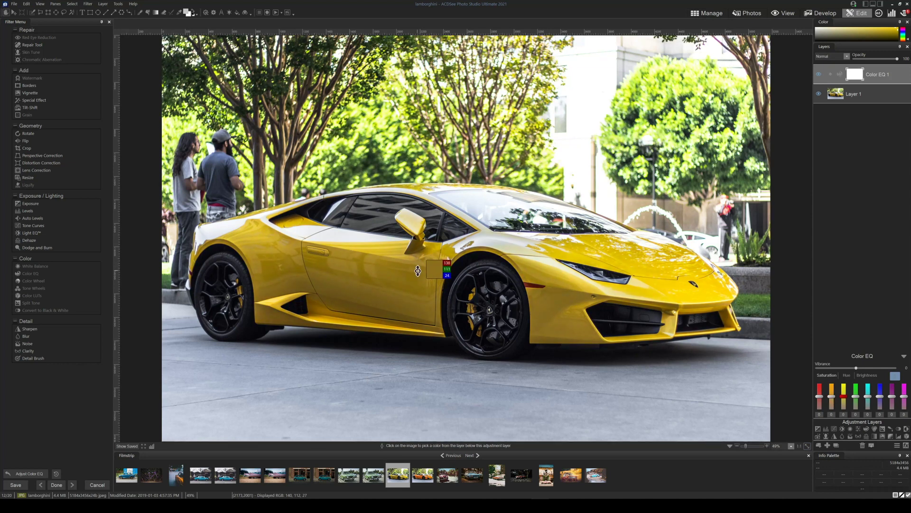
key(ctrl+z)
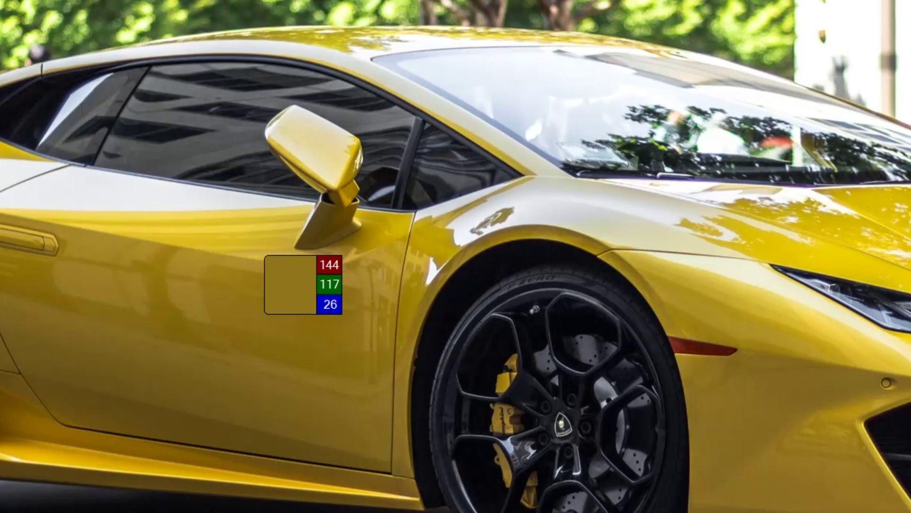
drag(238, 290, 264, 119)
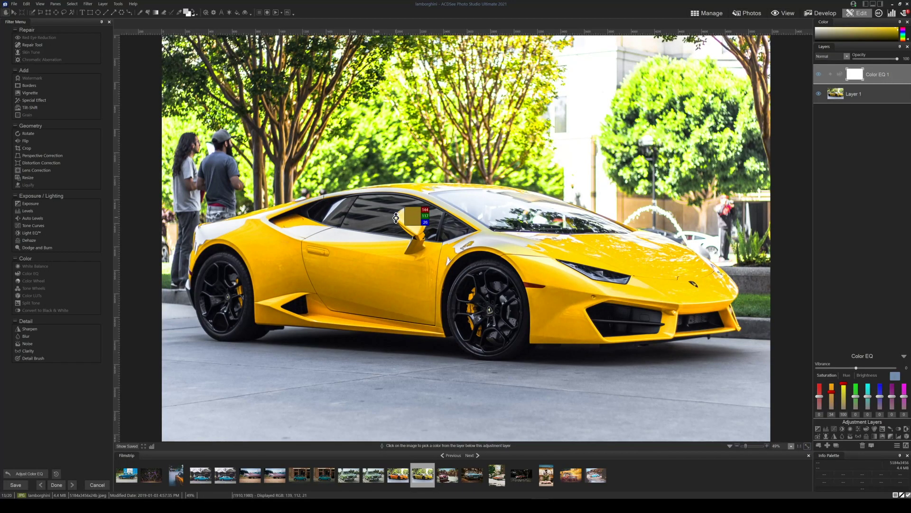
drag(396, 217, 559, 247)
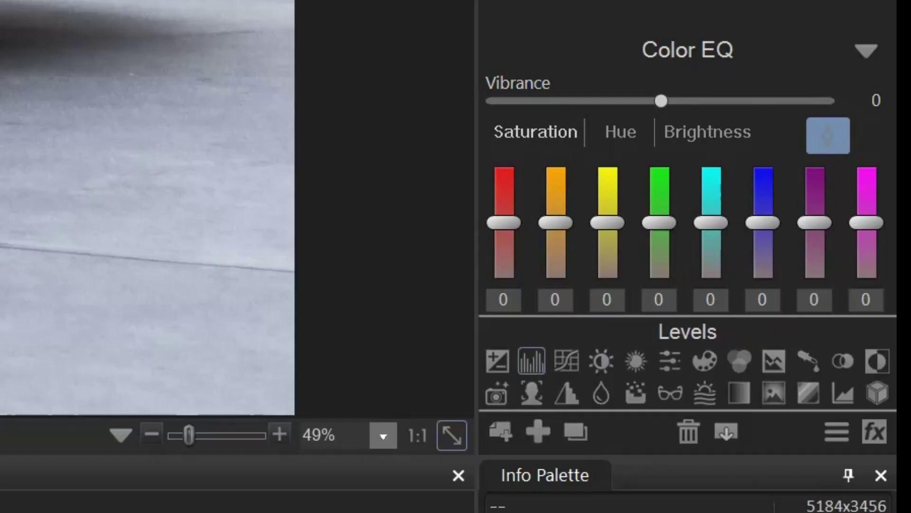
Try Levels and Gradient Map adjustment layers on the car photo, and delete them together with the Color EQ layer
click(827, 428)
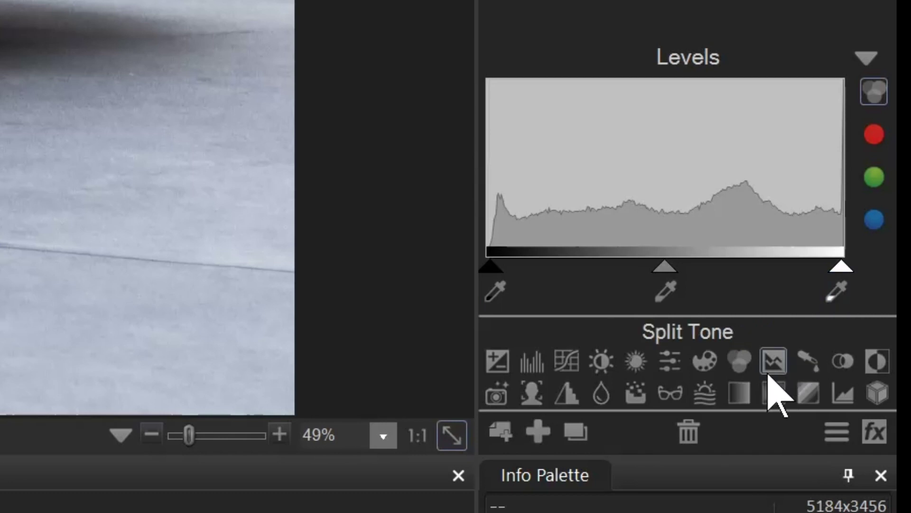
click(743, 388)
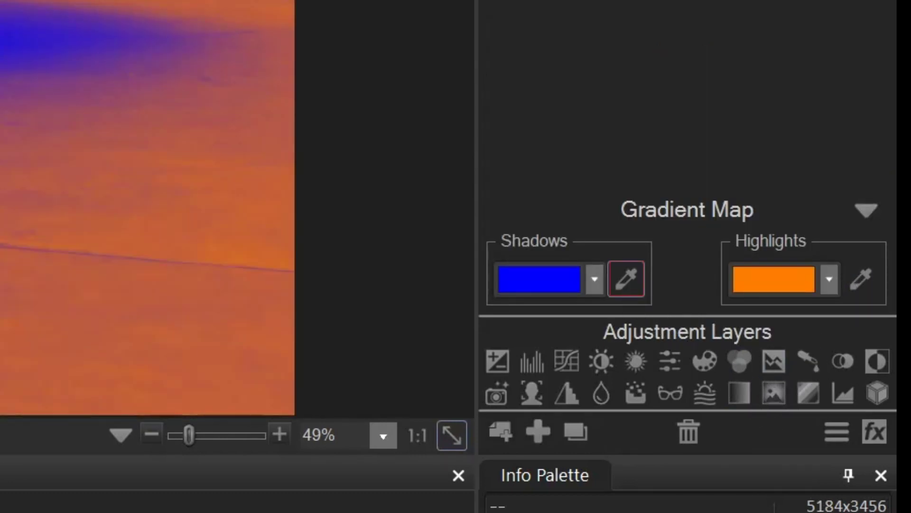
click(689, 433)
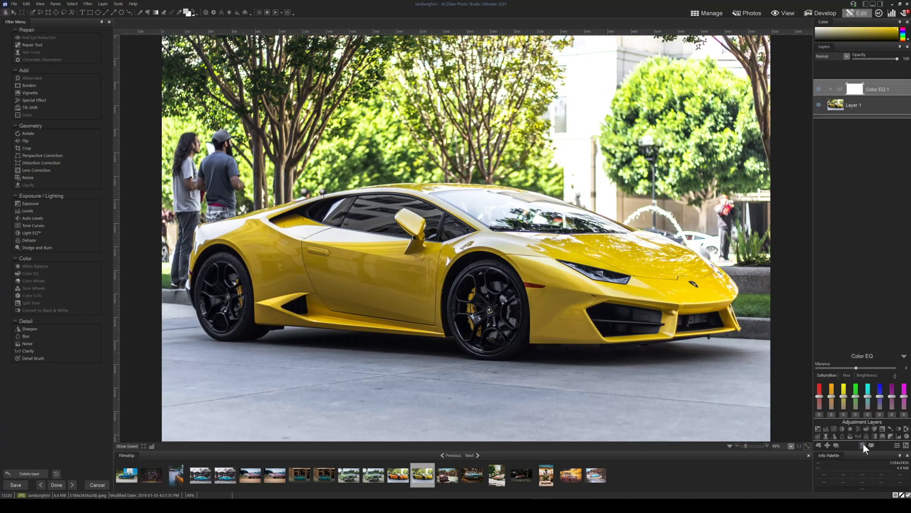
click(863, 444)
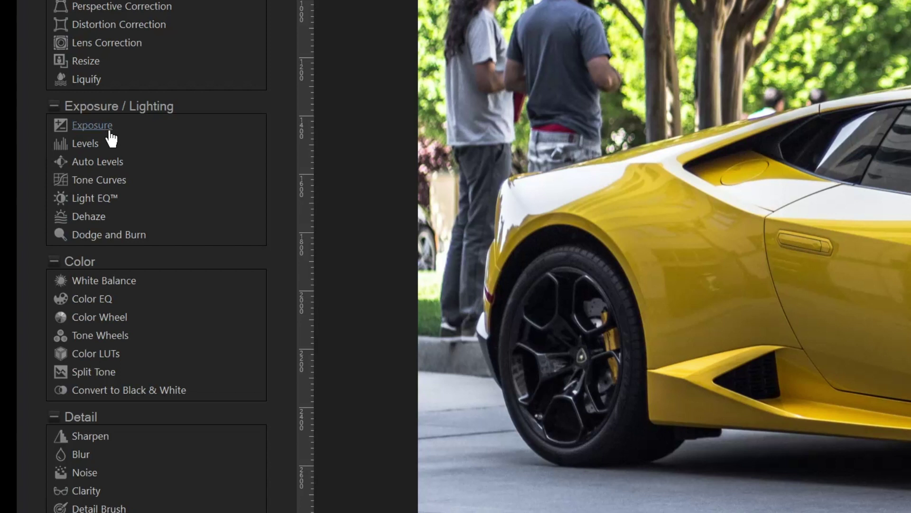
Open the Exposure filter on the car photo with its Pixel Targeting controls shown
click(108, 127)
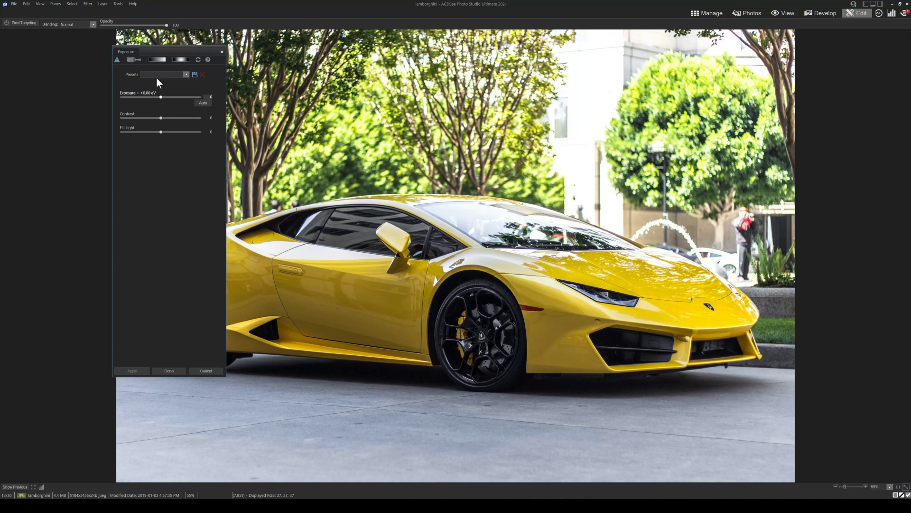
drag(166, 51, 179, 78)
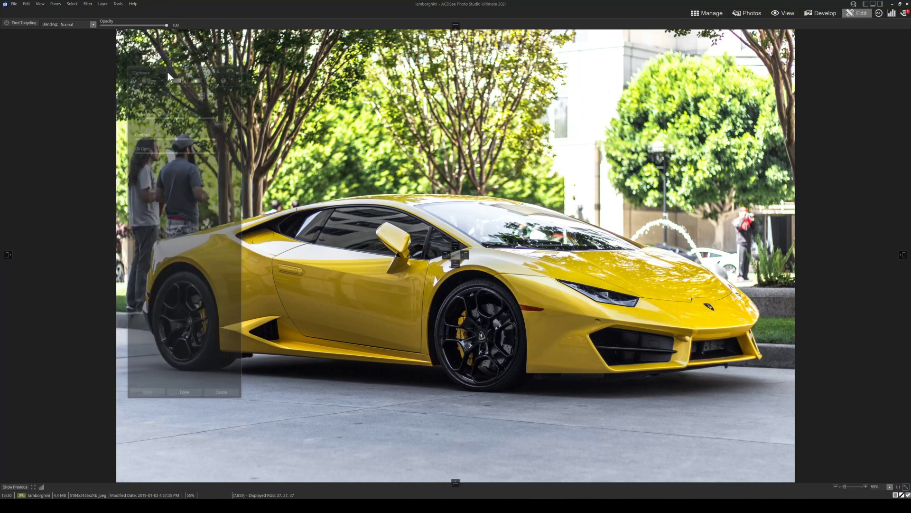
click(10, 27)
drag(179, 78, 154, 76)
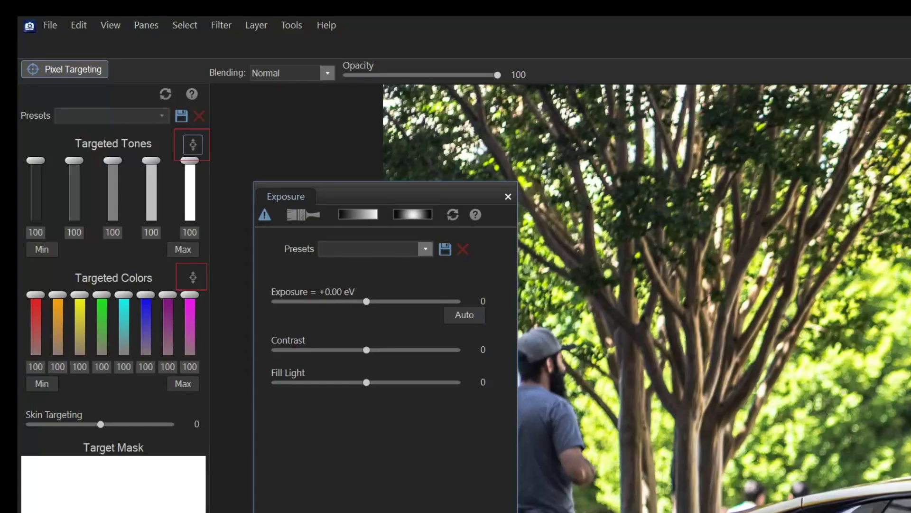
Reduce the darkest targeted tones by sampling the car's shadows on the image, and set exposure to -21 and contrast to 27
click(194, 147)
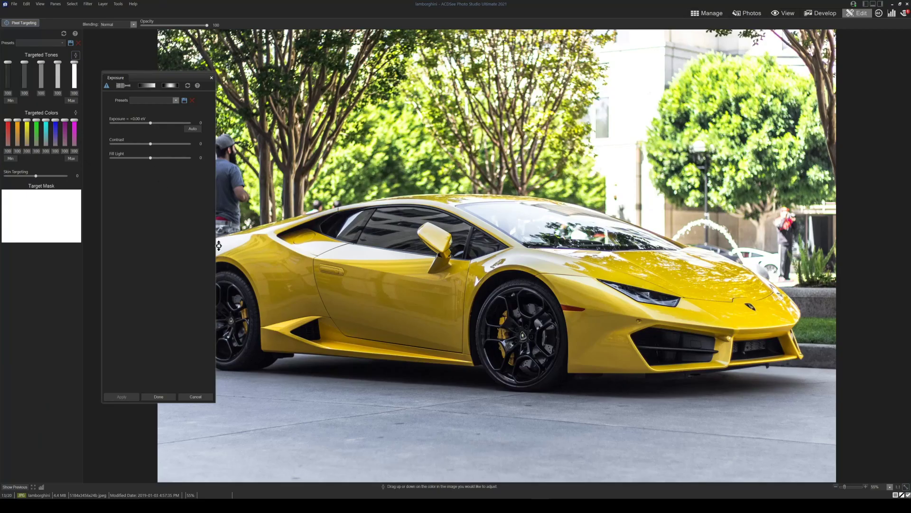
mouse_move(398, 378)
mouse_down()
mouse_move(398, 411)
mouse_move(399, 390)
mouse_up()
drag(151, 122, 160, 144)
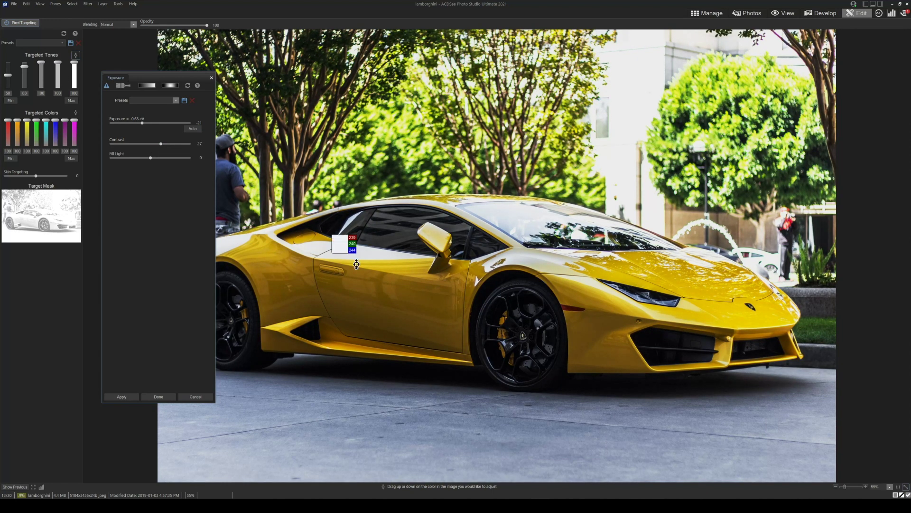
drag(550, 375, 551, 391)
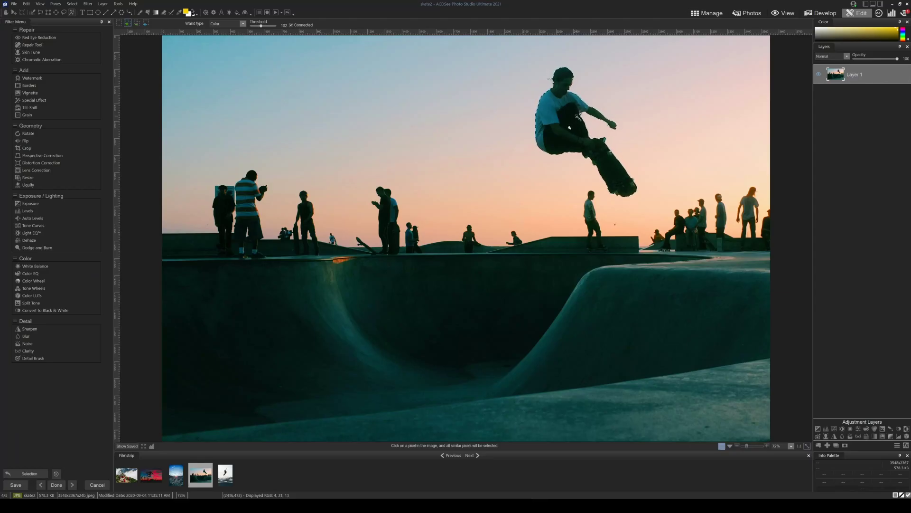
Refine the skateboarder selection with the edge shifted outward by 56 and feathering at 23
click(74, 4)
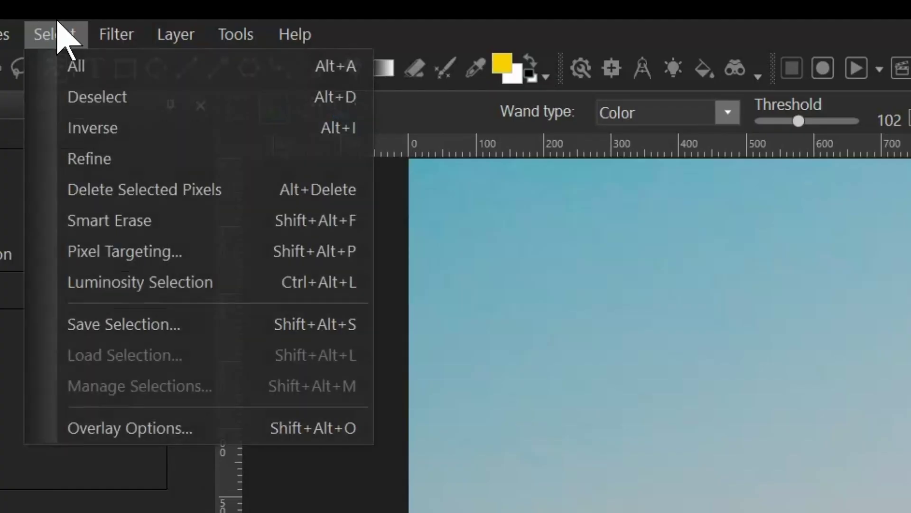
click(85, 55)
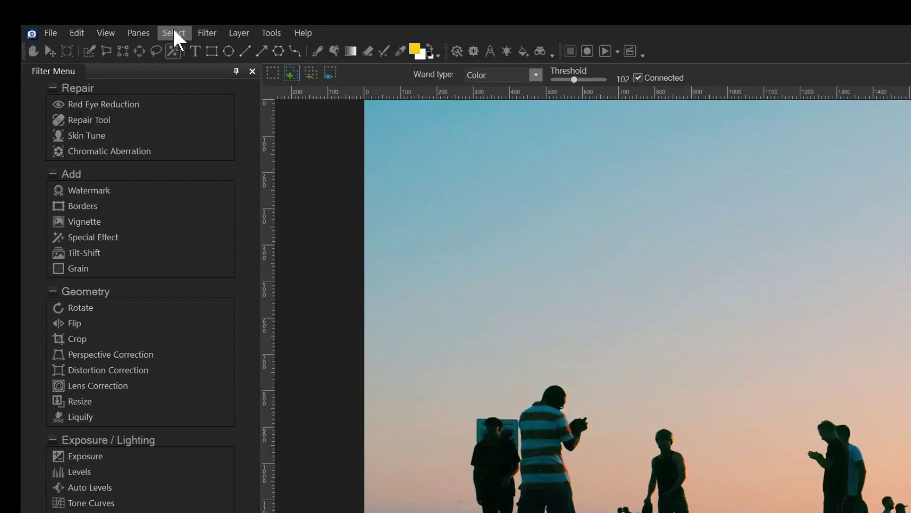
click(73, 4)
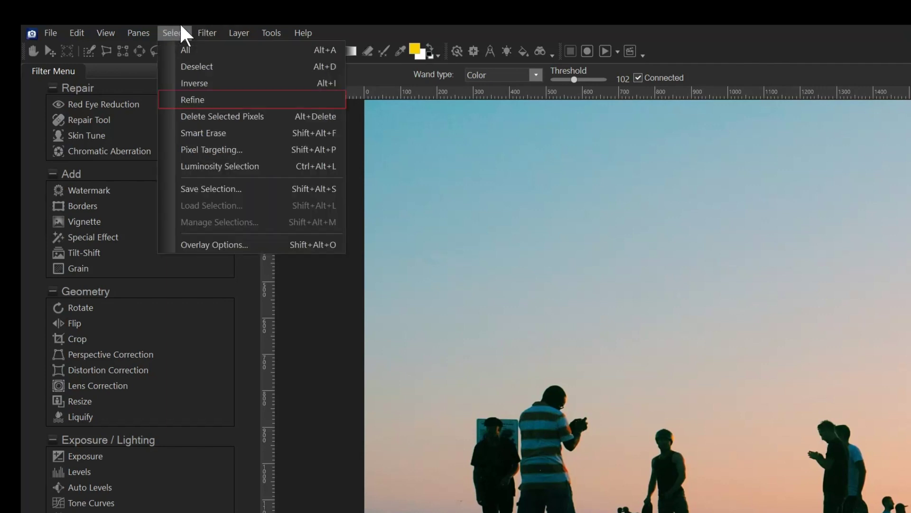
click(230, 100)
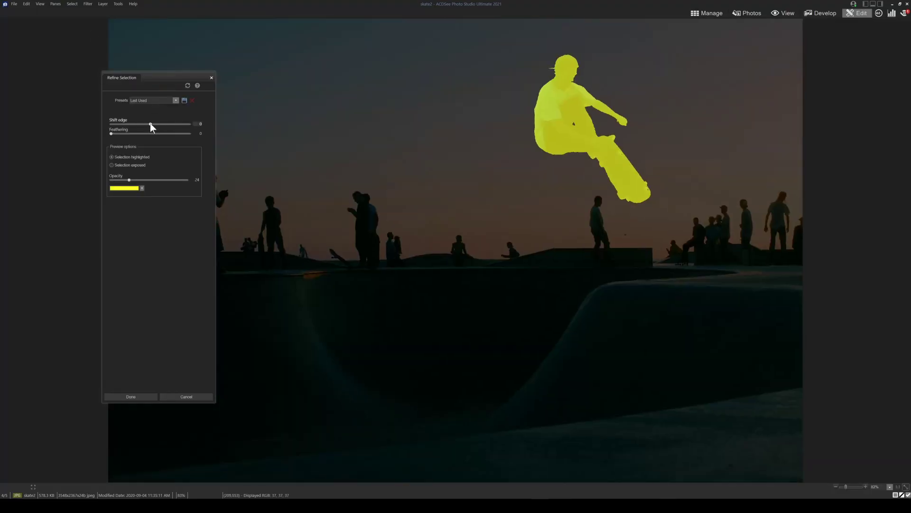
drag(161, 124, 173, 124)
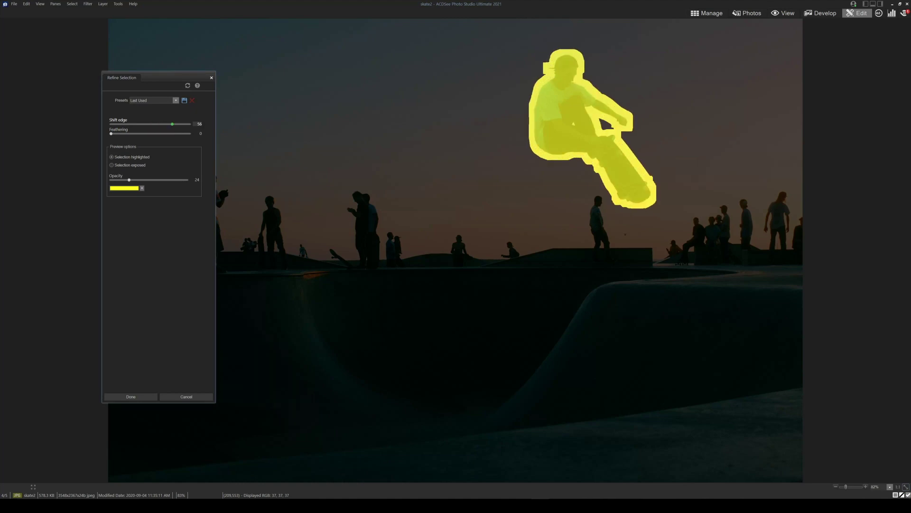
drag(121, 134, 124, 134)
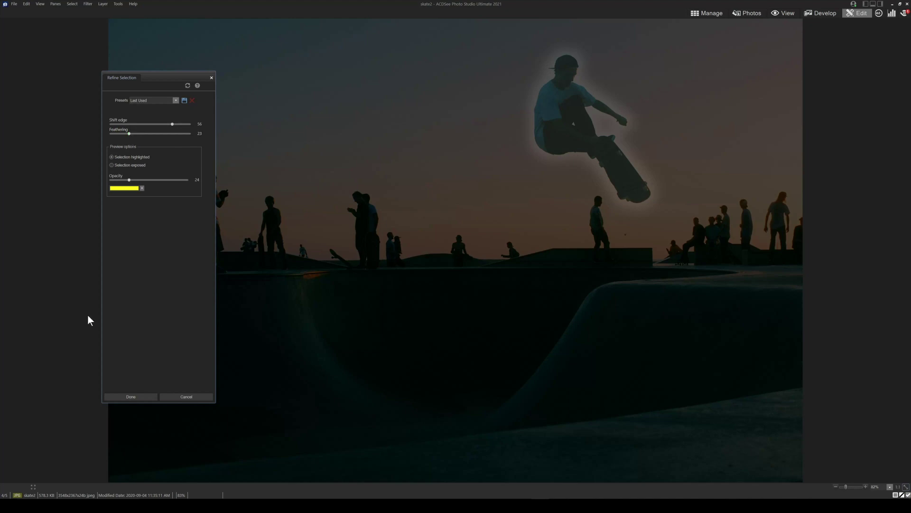
click(124, 395)
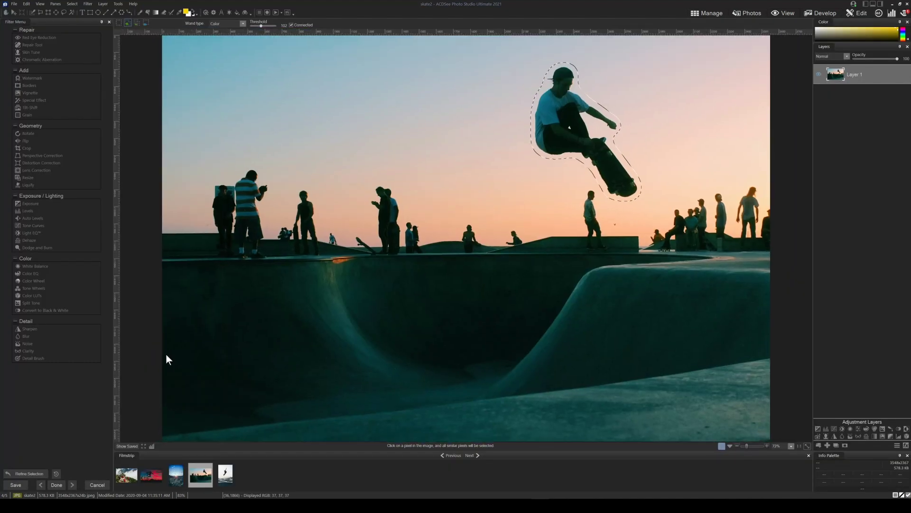
Remove the selected skateboarder from the sky with Smart Erase and clear the selection
click(72, 4)
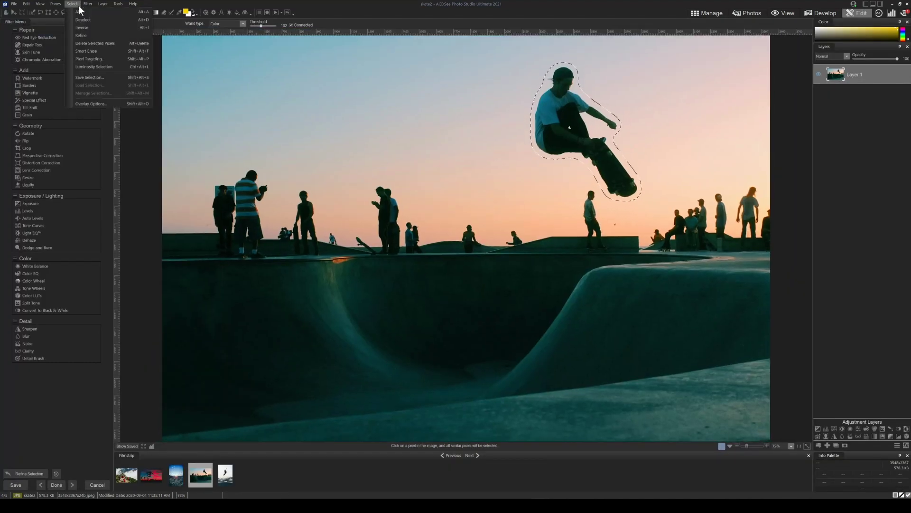
click(85, 50)
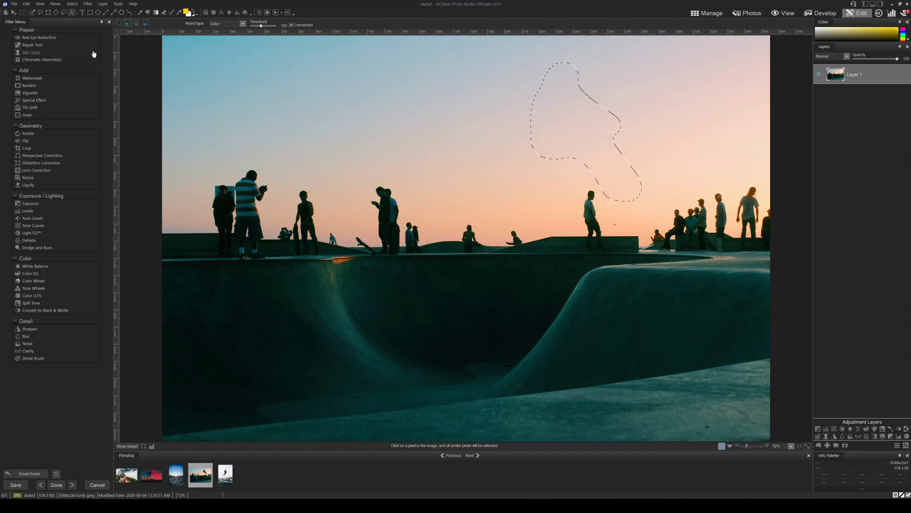
click(72, 4)
click(83, 19)
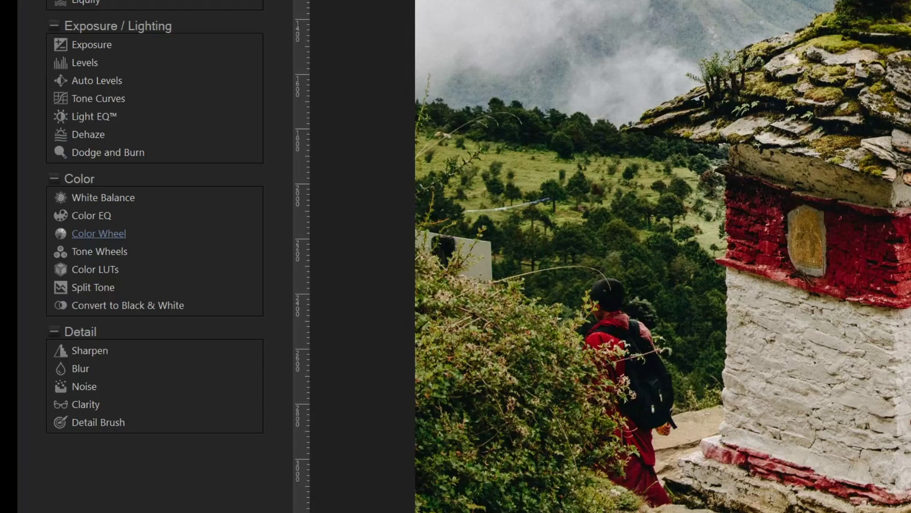
Open the Color Wheel on the monks photo, sample the shrine's red band, and narrow the range to the saturated reds
click(99, 233)
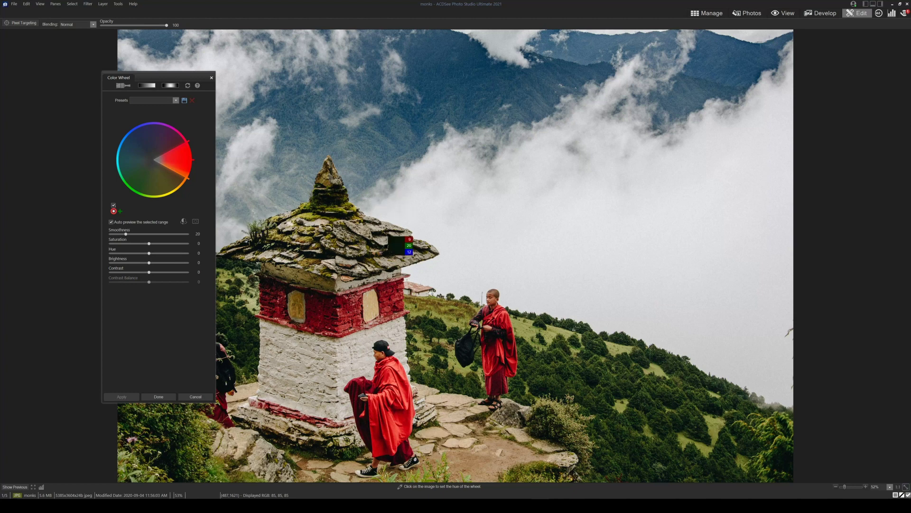
click(331, 302)
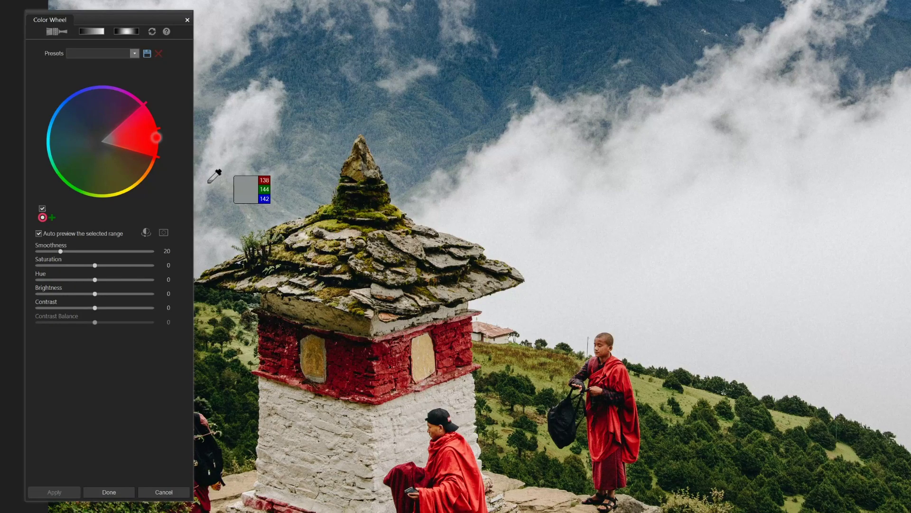
mouse_move(145, 98)
mouse_down()
mouse_move(89, 98)
mouse_move(72, 117)
mouse_move(73, 149)
mouse_move(99, 163)
mouse_move(84, 145)
mouse_move(87, 123)
mouse_move(162, 119)
mouse_move(146, 98)
mouse_move(100, 89)
mouse_move(83, 98)
mouse_move(74, 116)
mouse_move(87, 146)
mouse_move(130, 136)
mouse_move(138, 106)
mouse_move(147, 106)
mouse_up()
drag(159, 152, 143, 145)
mouse_move(104, 143)
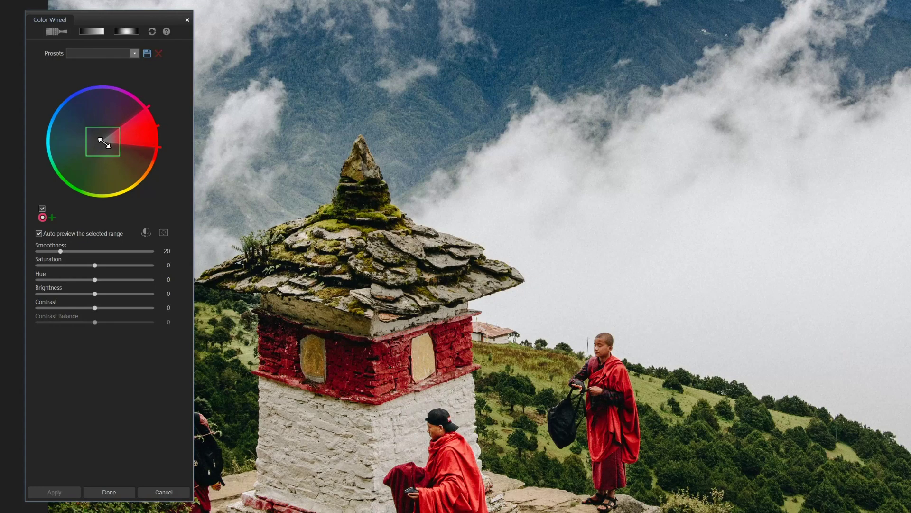
drag(107, 140, 150, 118)
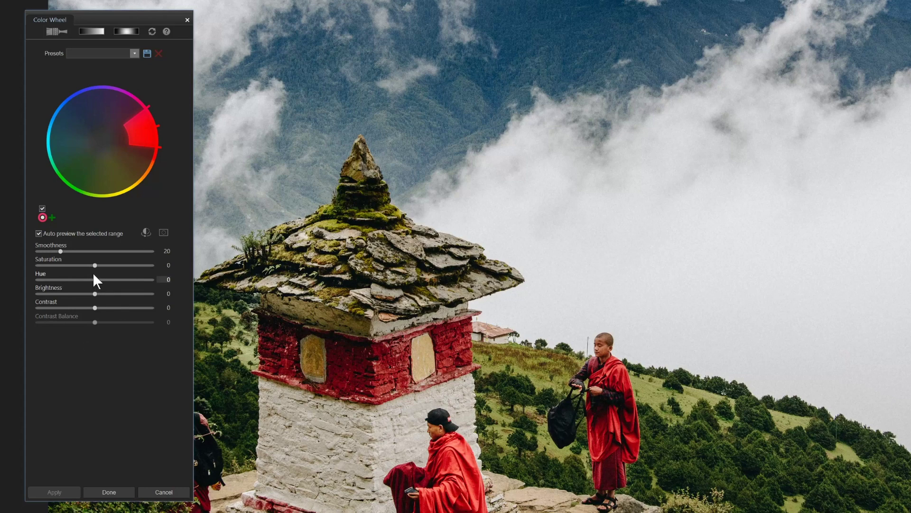
Set the saturation of the targeted reds to 32 and their contrast to 11
drag(95, 264, 114, 266)
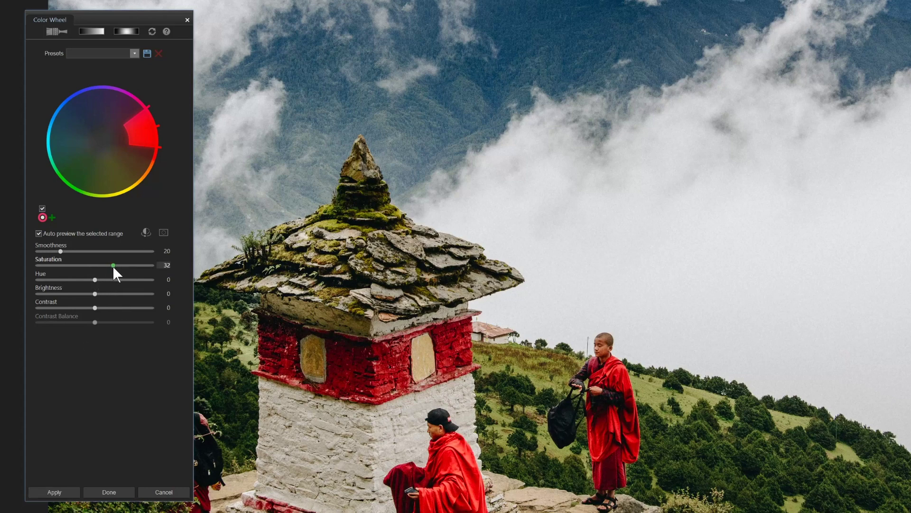
drag(95, 307, 101, 306)
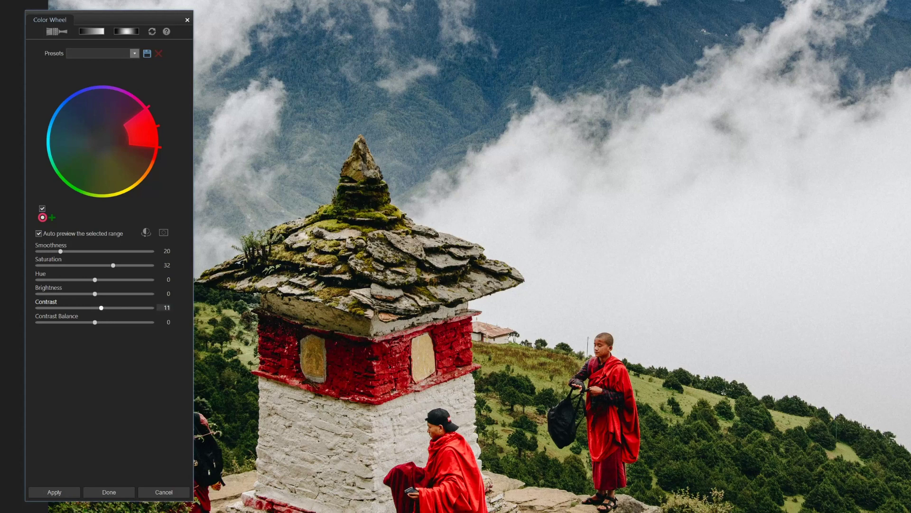
Try shifting the hue of the reds to 68 and 48, reset it, and turn off the inversion of the color range
drag(95, 280, 141, 280)
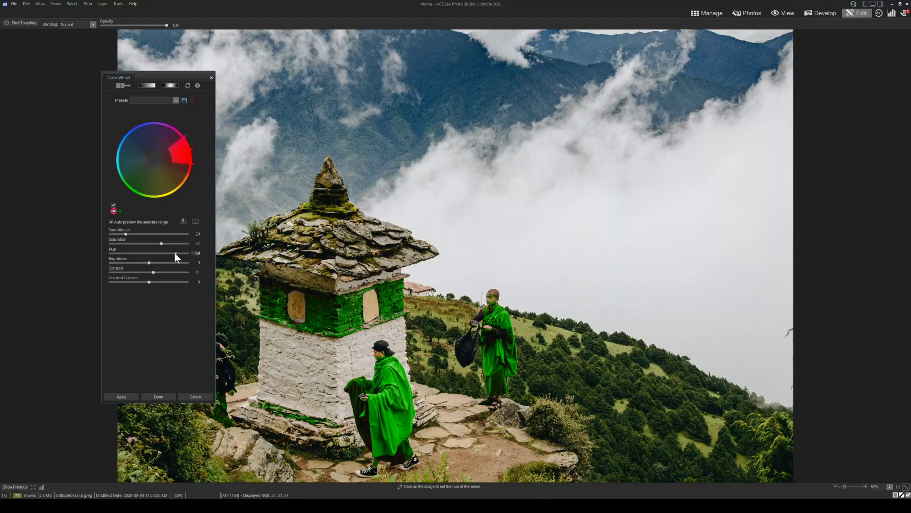
drag(175, 254, 168, 254)
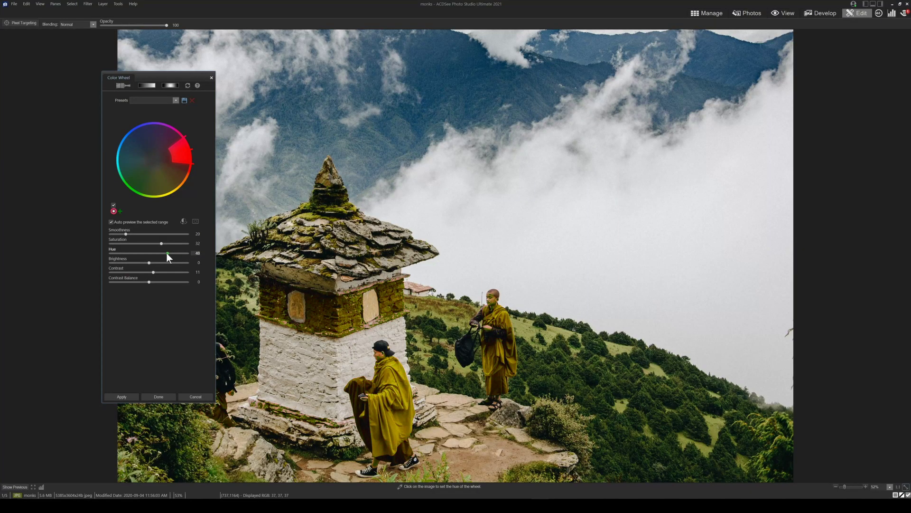
double_click(158, 252)
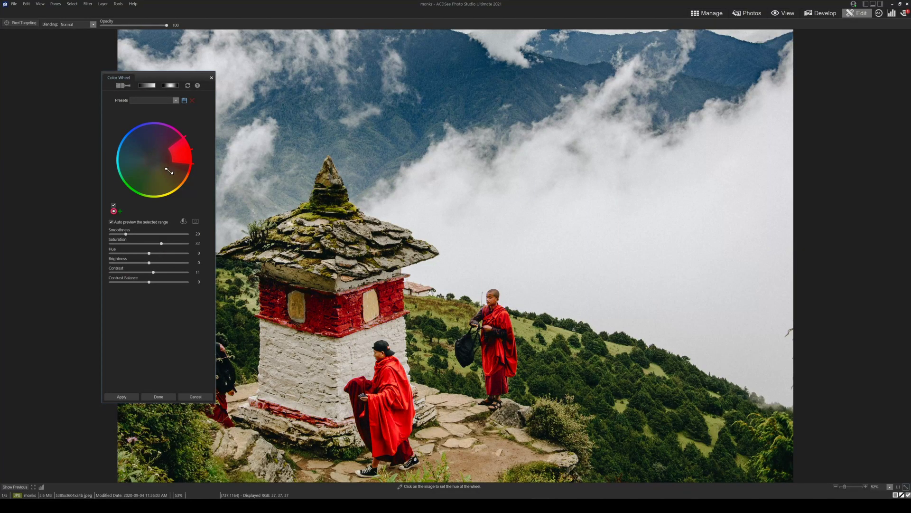
mouse_move(174, 155)
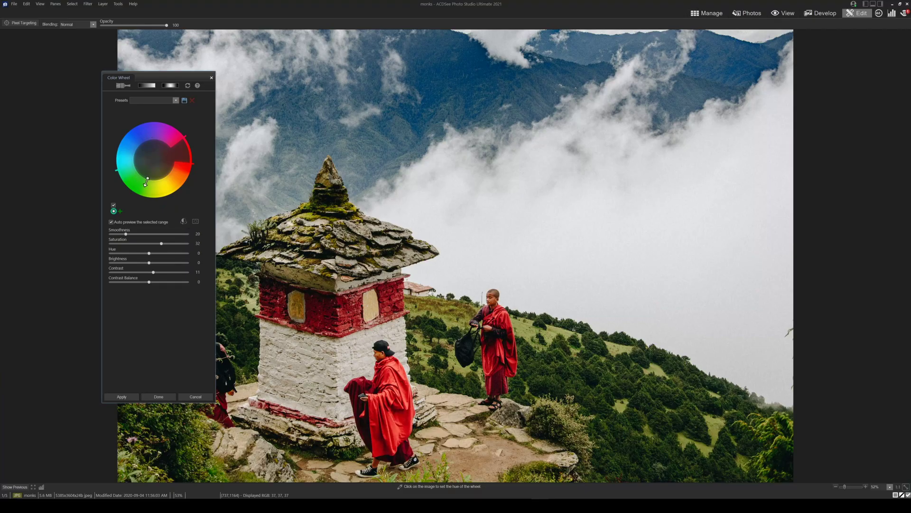
click(183, 220)
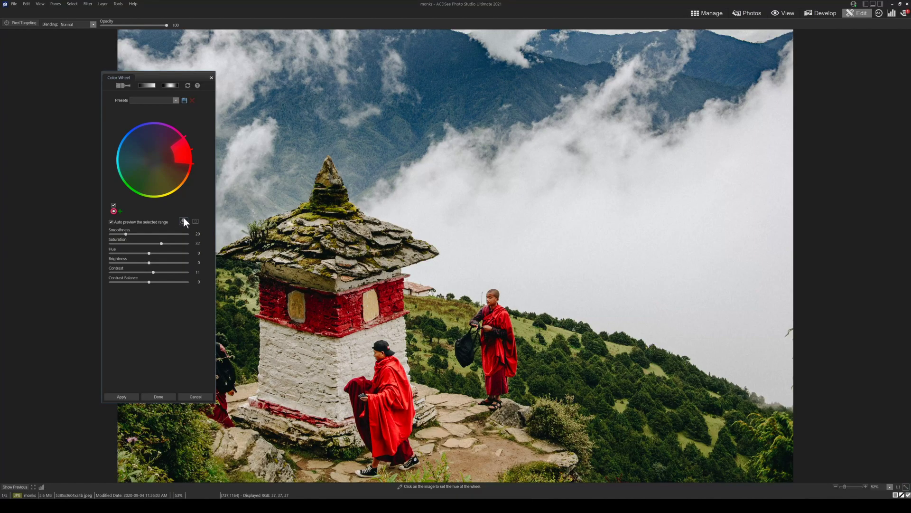
Add further color wheels, delete the surplus ones, and move a second wheel's range from red to blue
click(120, 210)
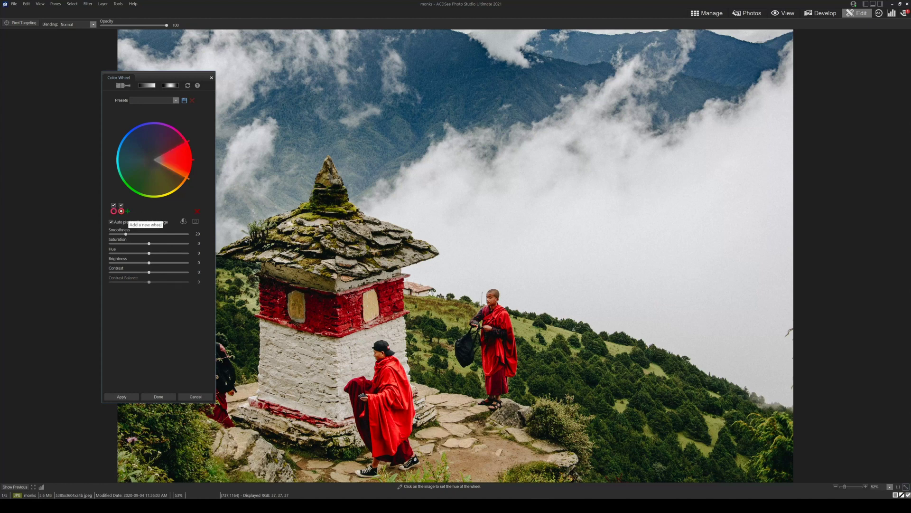
click(127, 211)
click(196, 210)
click(195, 210)
click(195, 210)
click(195, 211)
click(121, 211)
drag(176, 154, 127, 137)
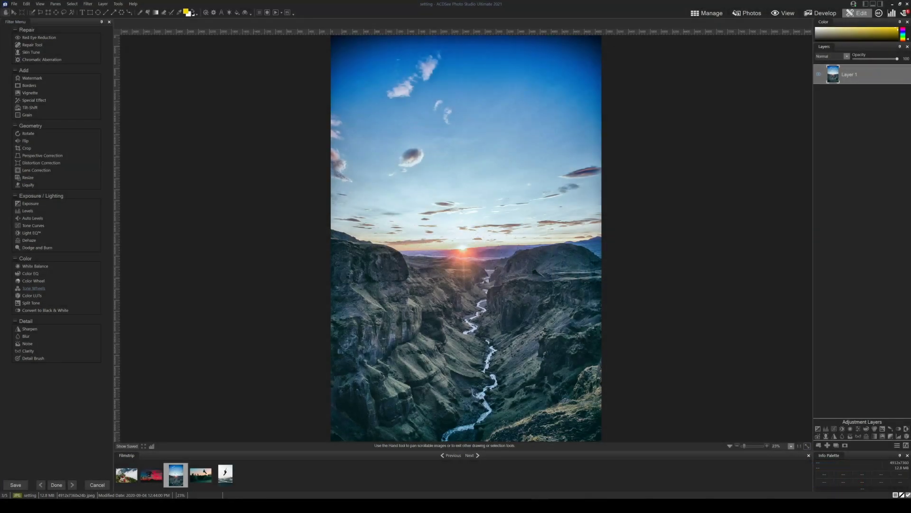
Open Tone Wheels on the canyon sunset photo and tint the highlights a strong pinkish red
click(35, 288)
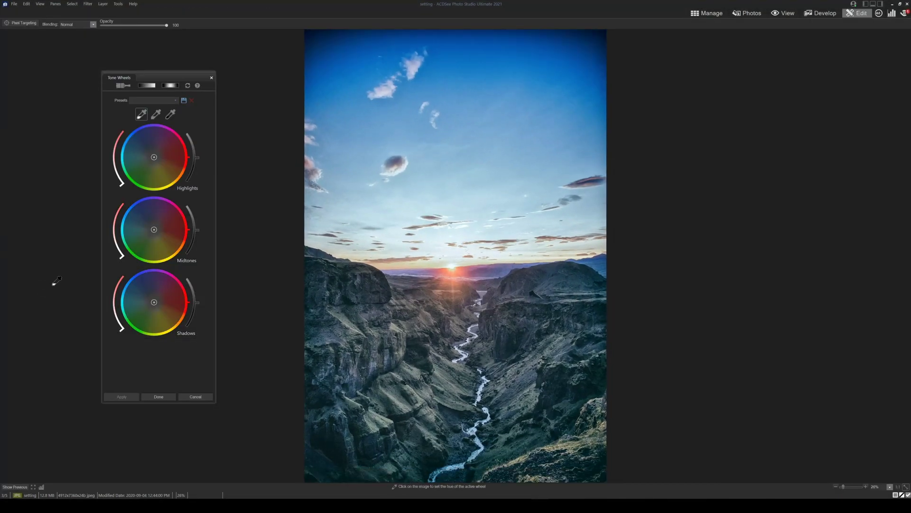
drag(158, 77, 149, 75)
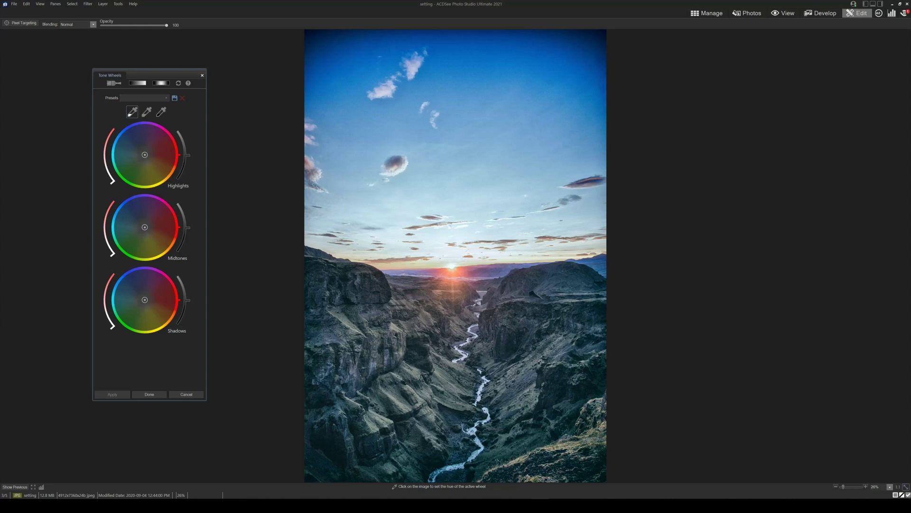
drag(146, 155, 149, 154)
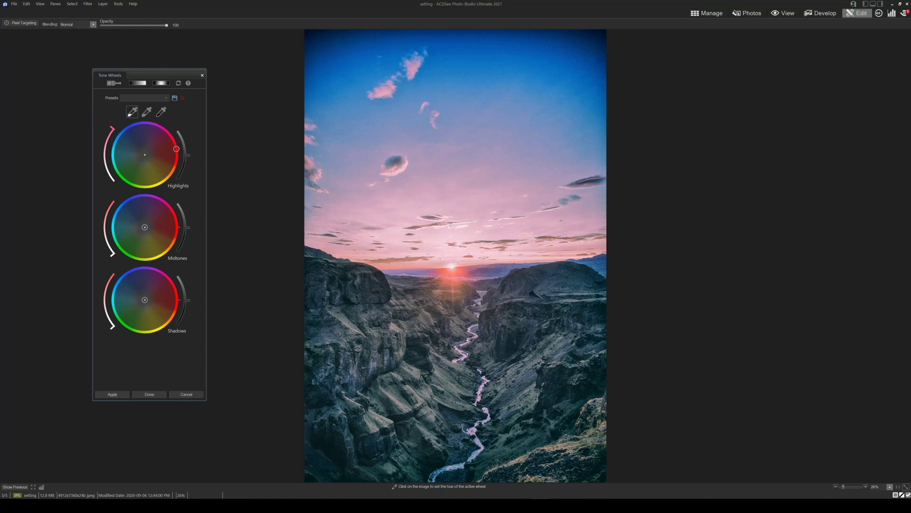
drag(159, 150, 178, 147)
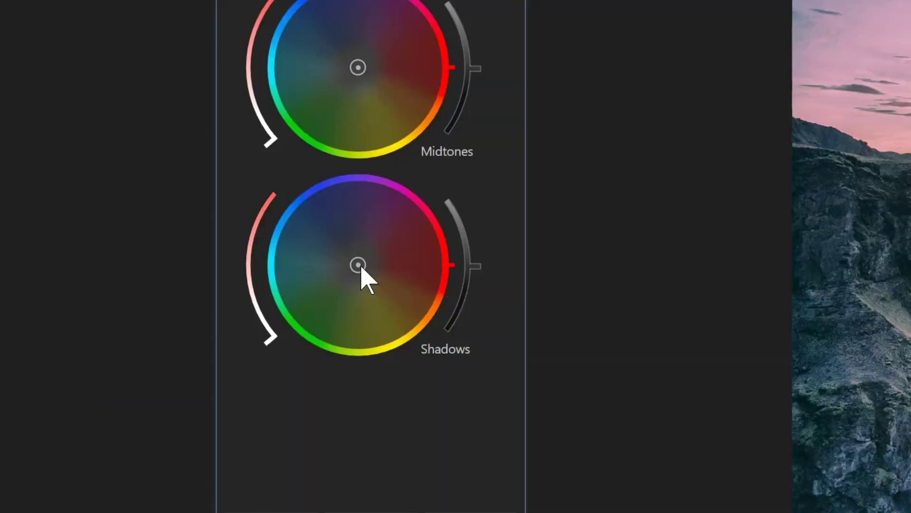
Tint the canyon's shadows a muted magenta-pink, and slightly brighten both the highlights and the shadows
drag(147, 300, 178, 283)
drag(430, 217, 383, 248)
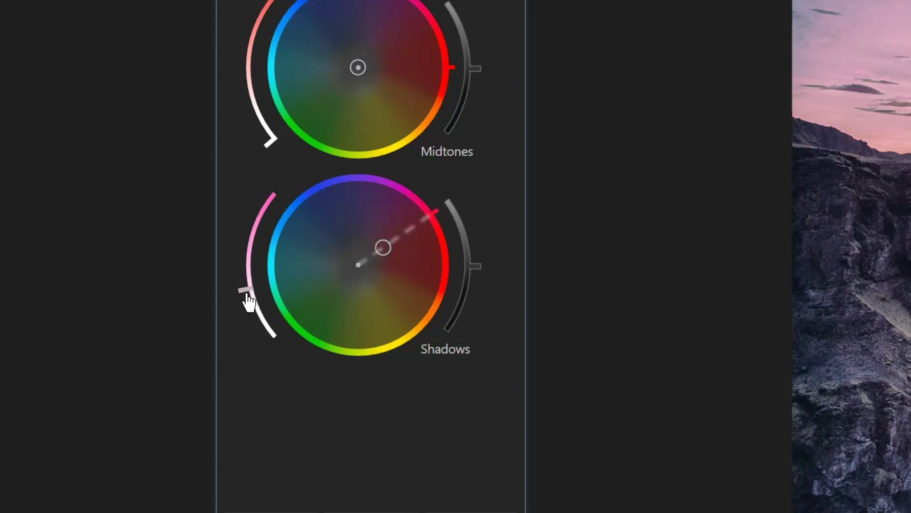
mouse_move(244, 298)
mouse_down()
mouse_move(252, 319)
mouse_move(246, 292)
mouse_up()
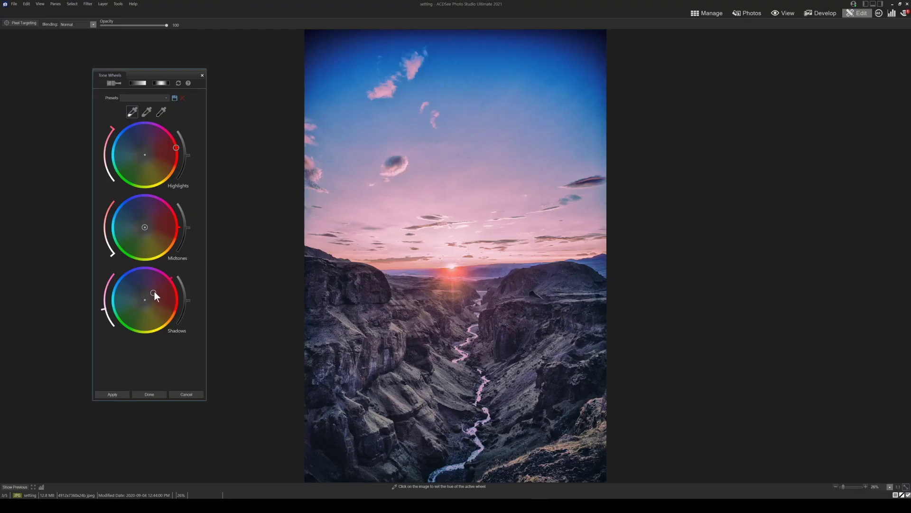
mouse_move(385, 245)
mouse_down()
mouse_move(396, 237)
mouse_move(386, 243)
mouse_up()
drag(155, 293, 158, 291)
drag(102, 300, 103, 306)
drag(187, 155, 186, 141)
drag(187, 301, 186, 296)
Tint the midtones blue by sampling the upper sky with the midtones eyedropper, and compare with the previous version
click(146, 112)
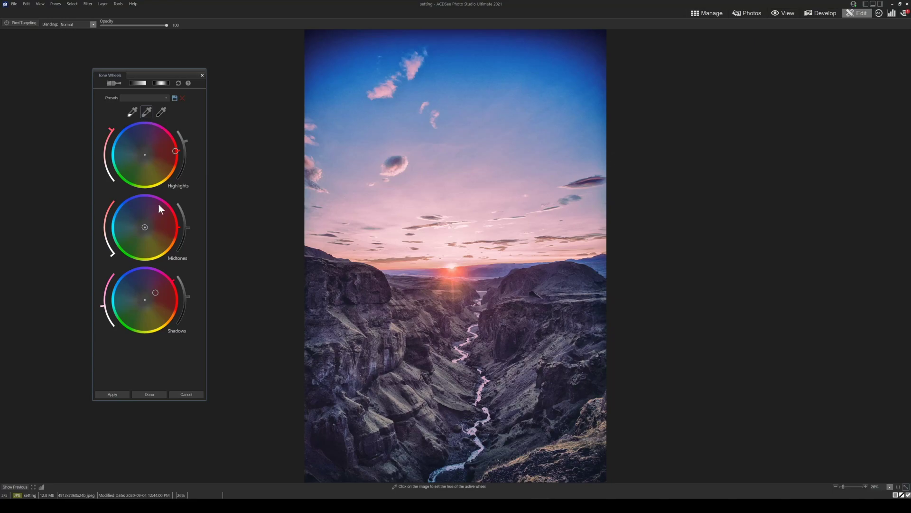
click(367, 118)
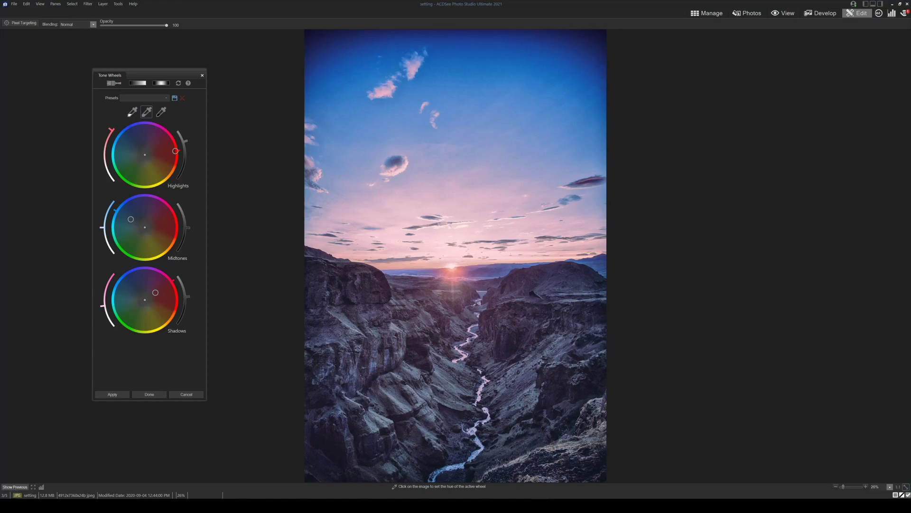
click(15, 487)
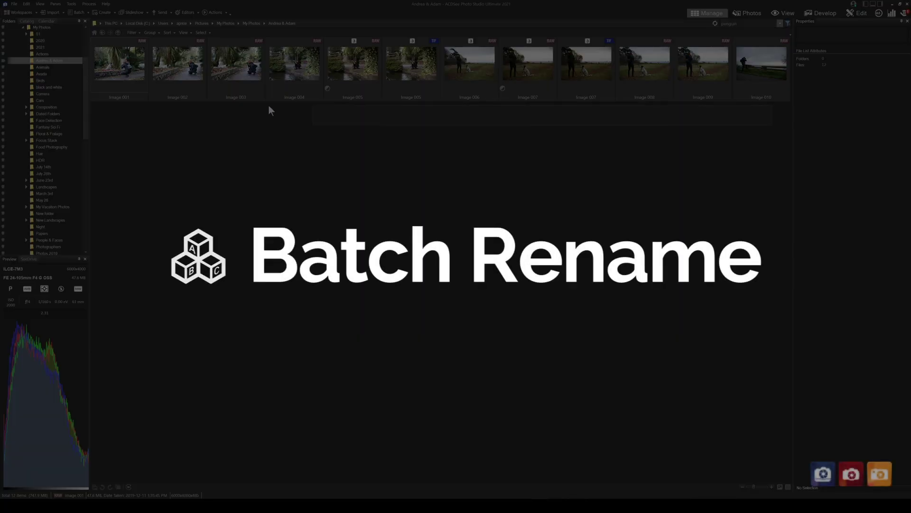
Select all the photos in the open folder and start a batch rename of them
key(ctrl+a)
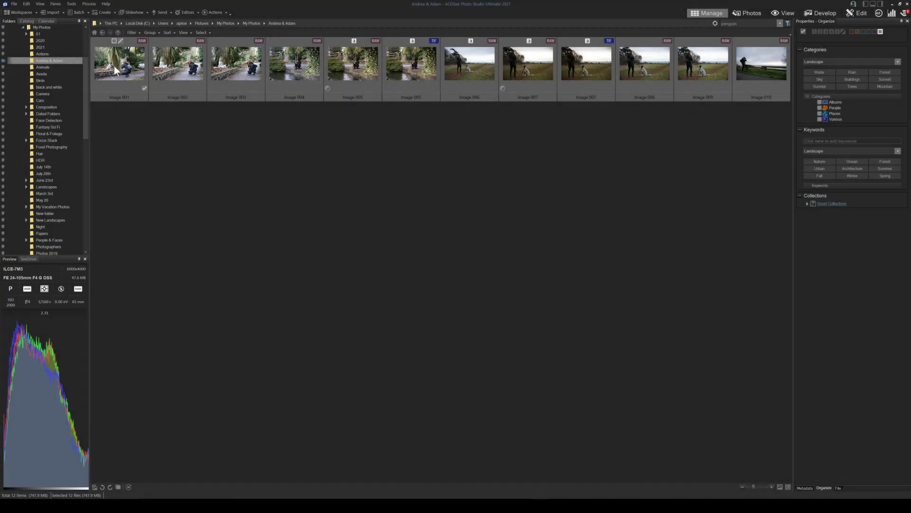
click(89, 13)
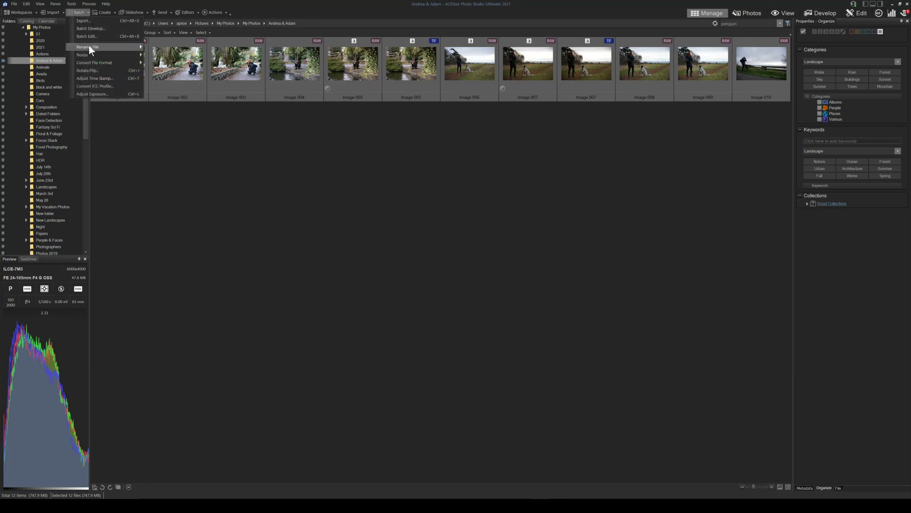
mouse_move(89, 45)
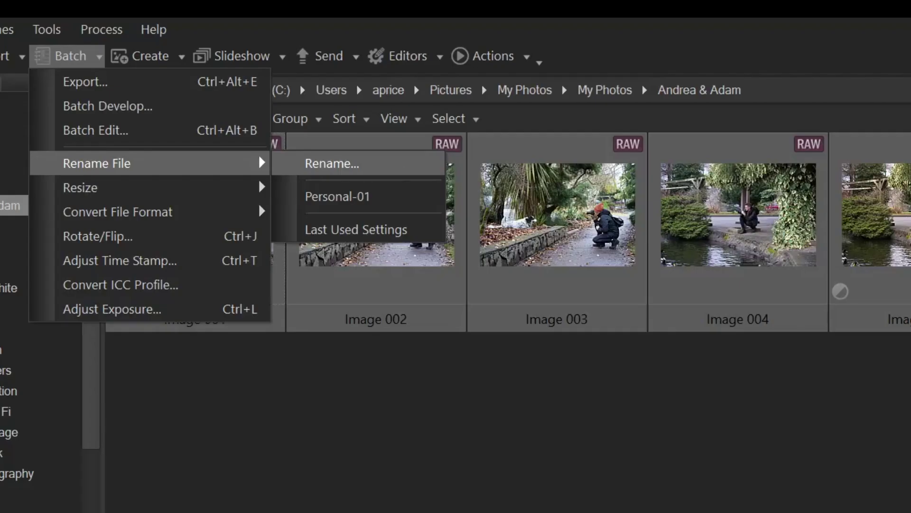
click(401, 168)
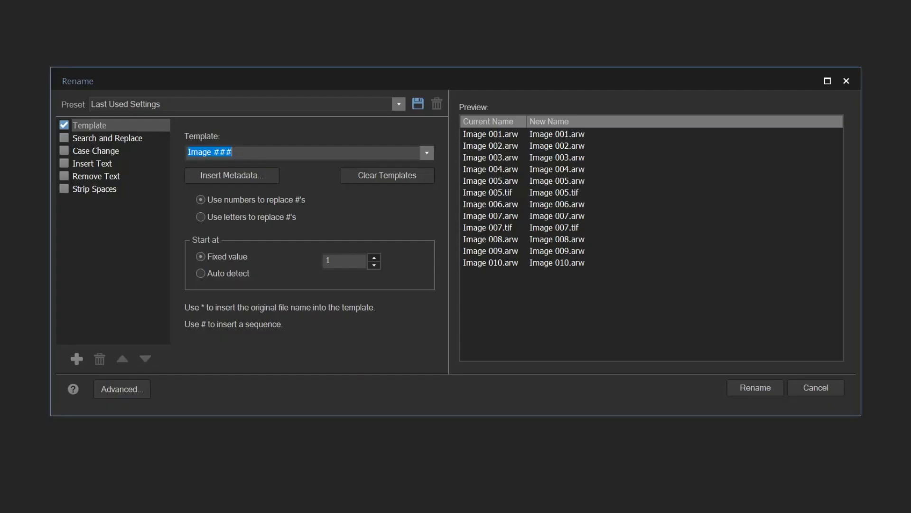
Examine the options of each renaming method, from Template and Search and Replace through to Remove Text and Strip Spaces
click(150, 127)
click(153, 139)
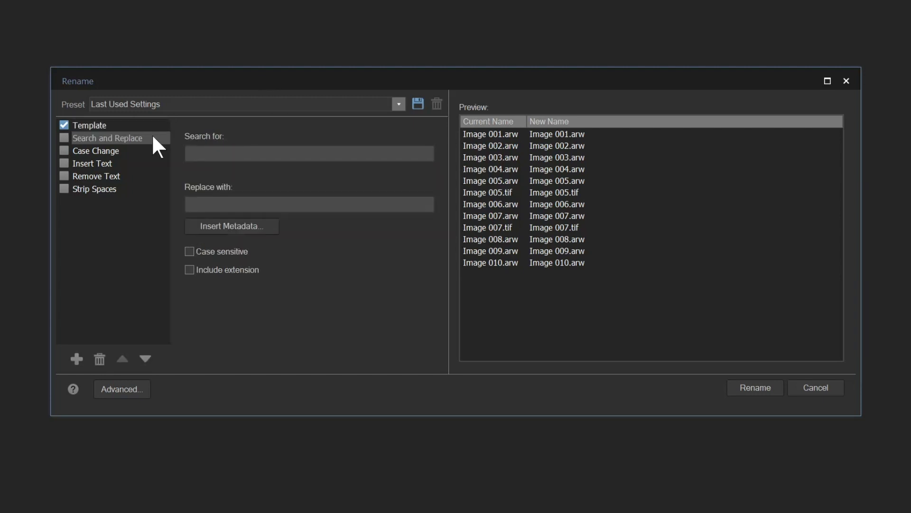
click(151, 150)
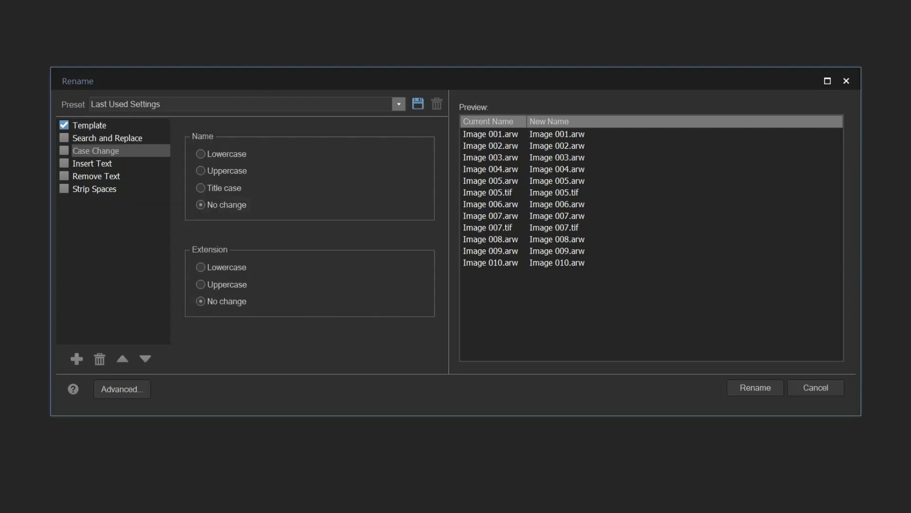
click(147, 163)
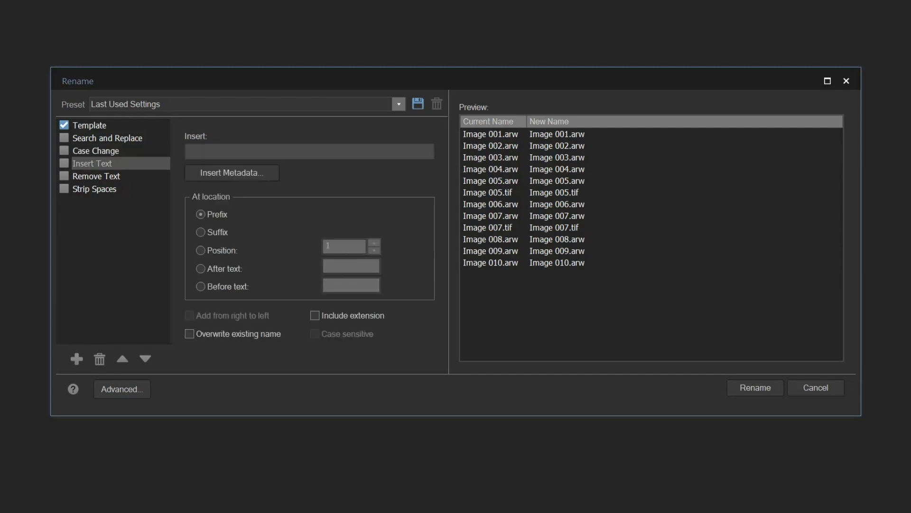
click(146, 175)
click(146, 190)
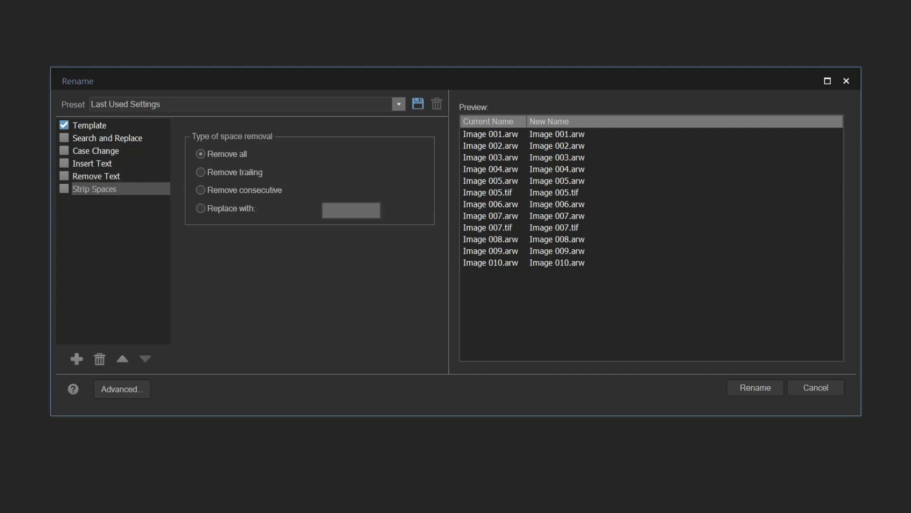
Replace the word "Image" and its trailing space in the rename template with the photographer's name, keeping the number sequence
click(157, 125)
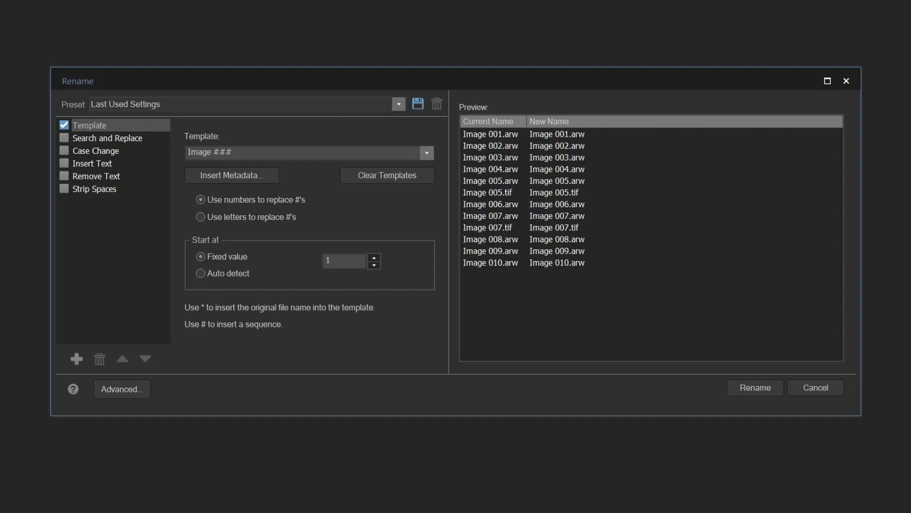
drag(211, 151, 182, 152)
text(Aprice)
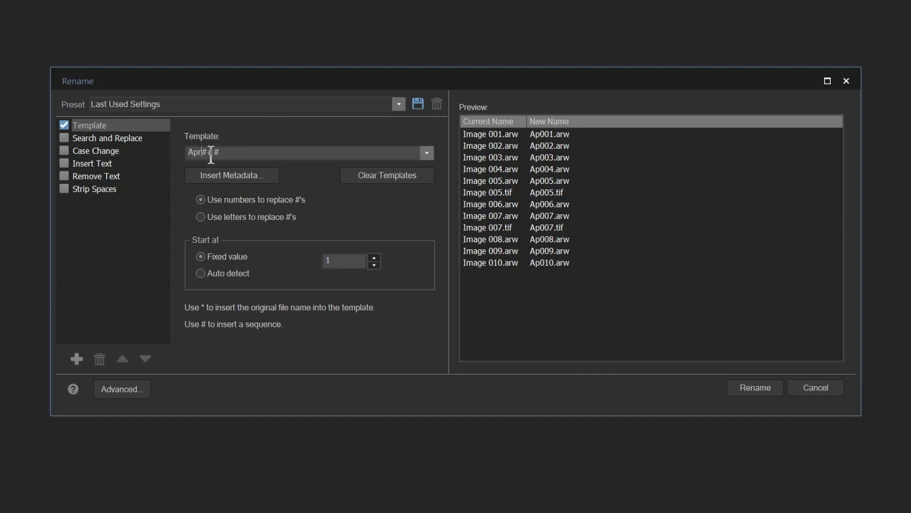
Insert the EXIF camera Make and Model metadata before the sequence in the template, and shorten the sequence to two digits (##)
click(190, 175)
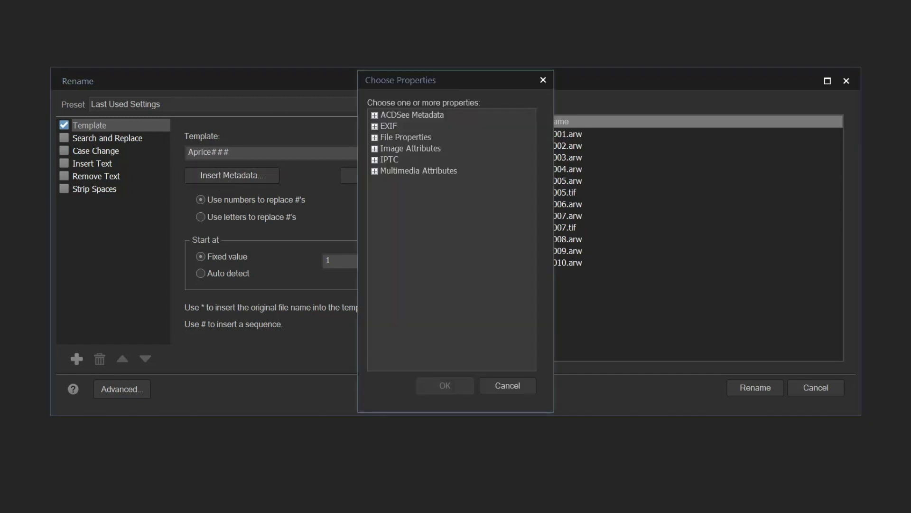
click(374, 137)
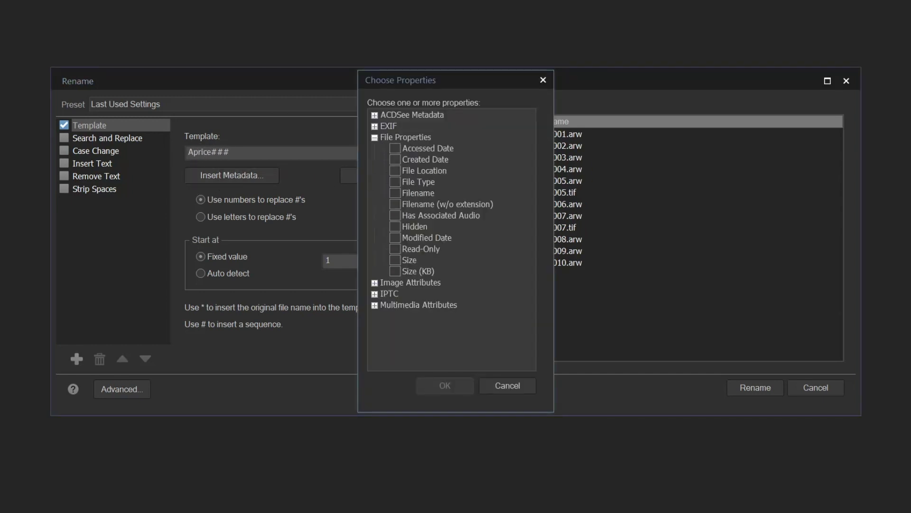
click(375, 137)
click(374, 126)
click(384, 138)
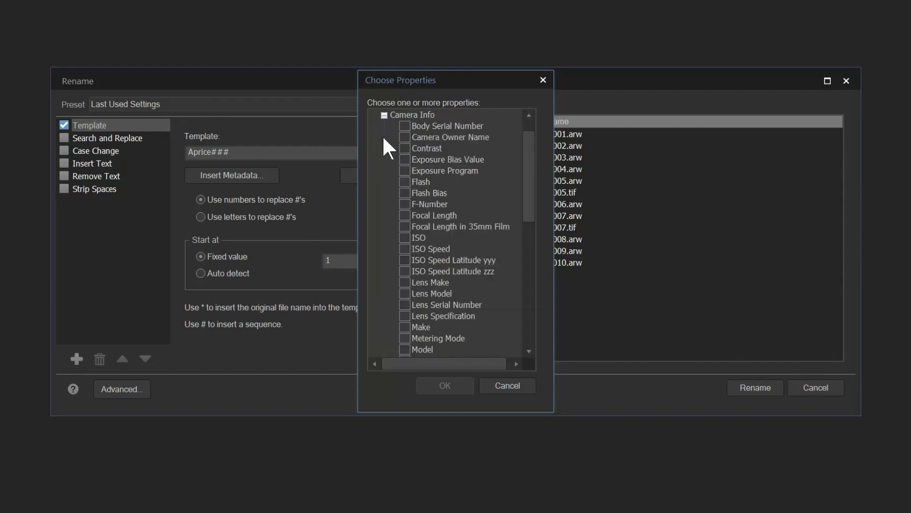
click(404, 327)
click(405, 349)
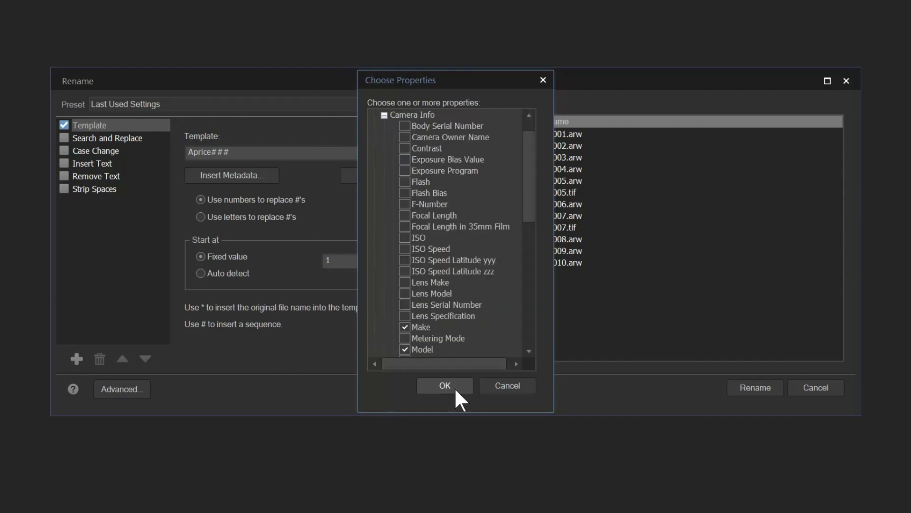
click(449, 384)
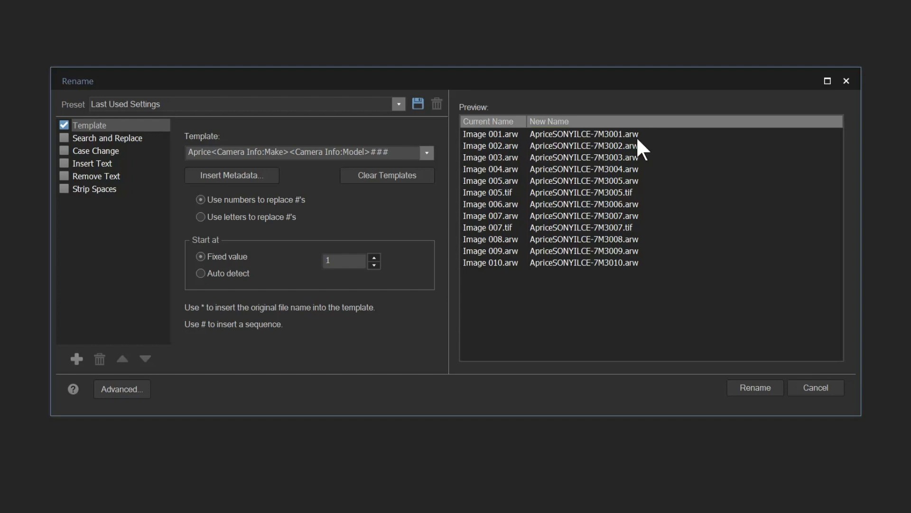
click(391, 152)
key(BackSpace)
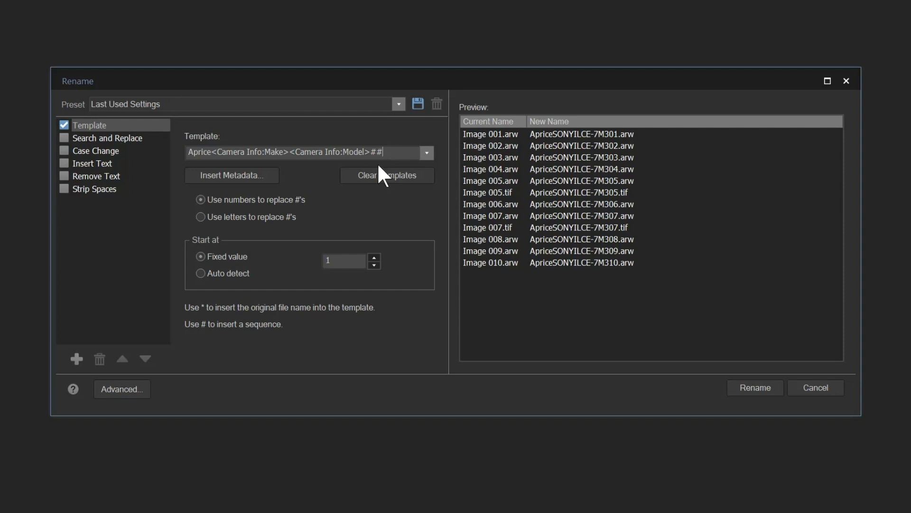
Enable Search and Replace for the new file names and replace "ILCE" with "dlsr"
click(89, 138)
click(64, 137)
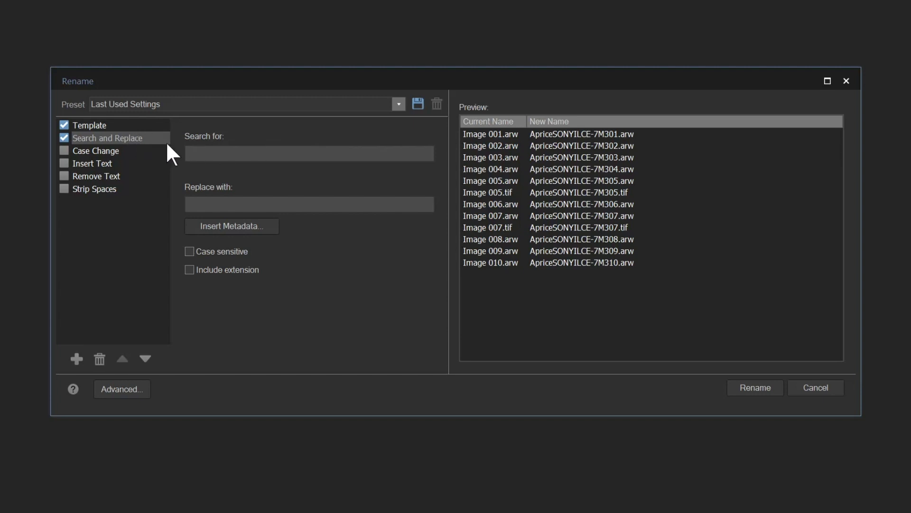
click(223, 153)
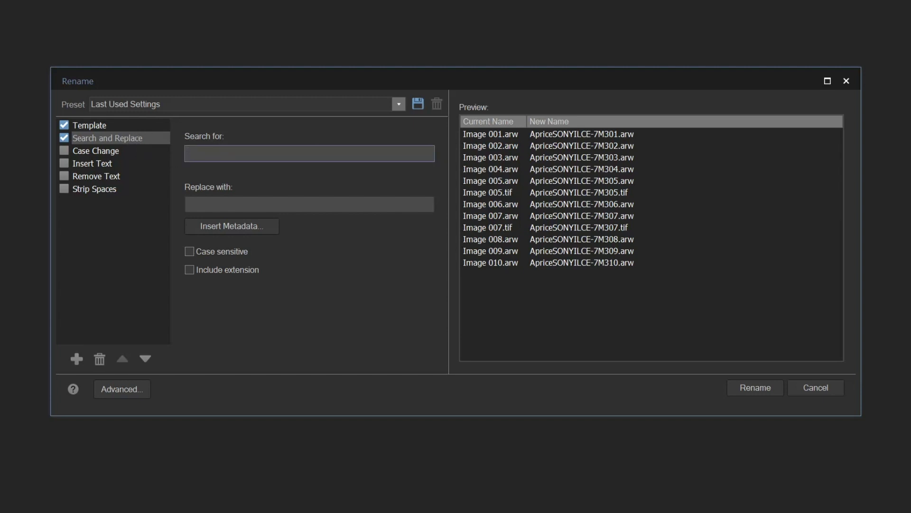
text(ILCE)
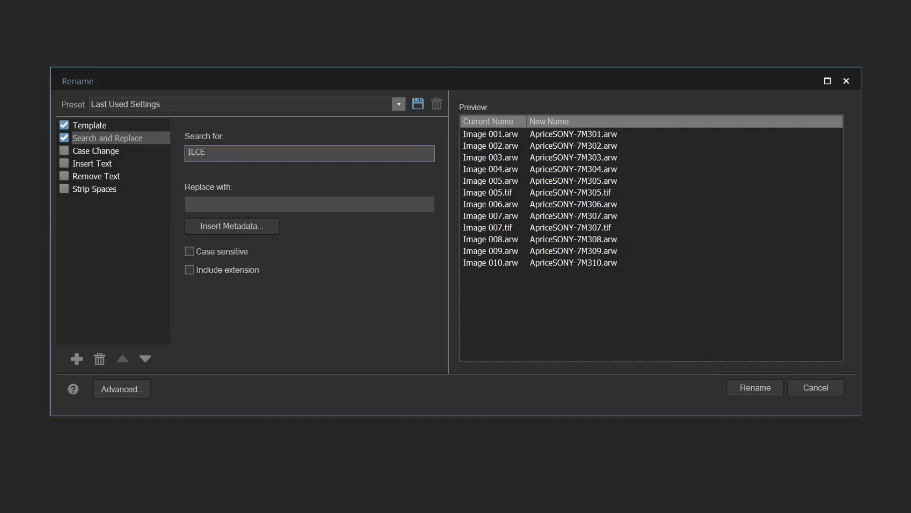
key(Tab)
text(dl)
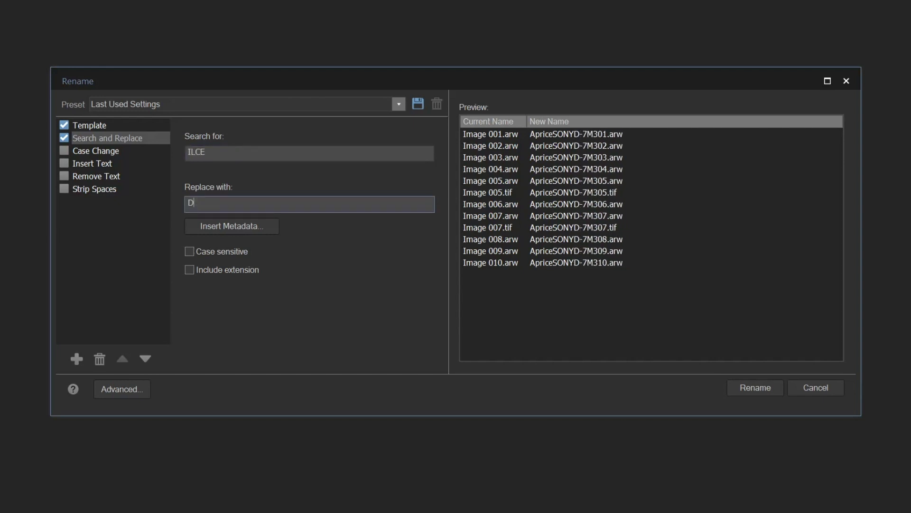
key(BackSpace)
key(BackSpace)
text(dlsr)
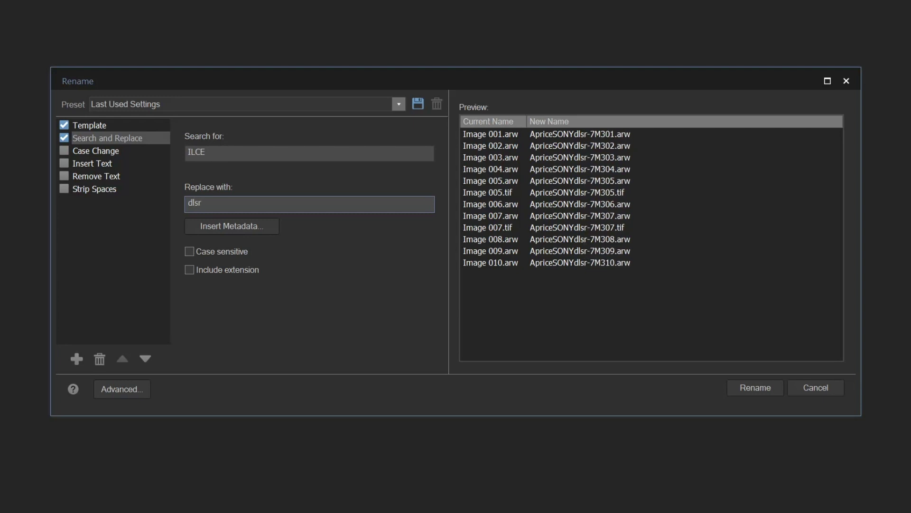
Enable Case Change and set the file names to title case
click(63, 150)
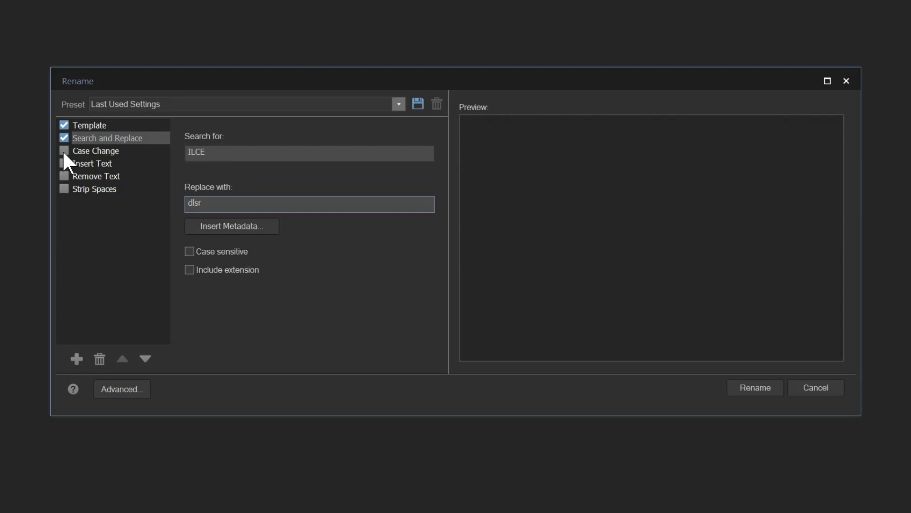
click(107, 151)
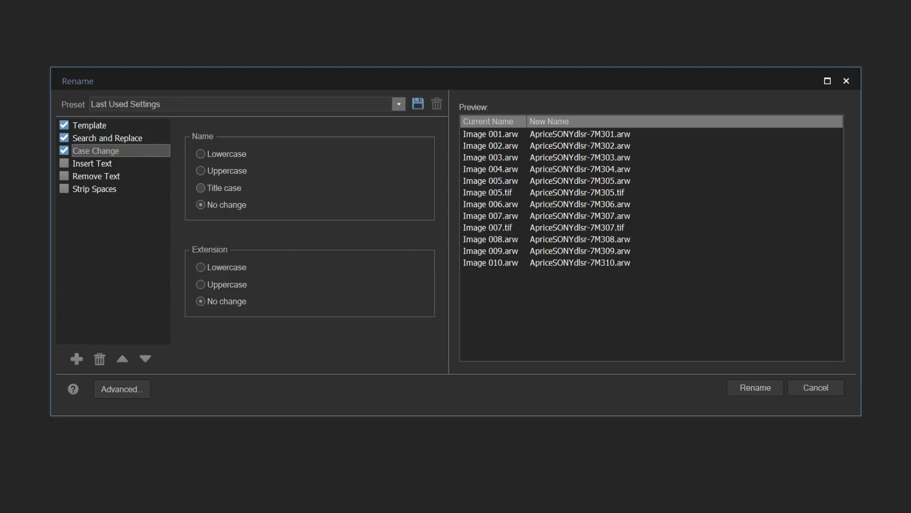
click(219, 187)
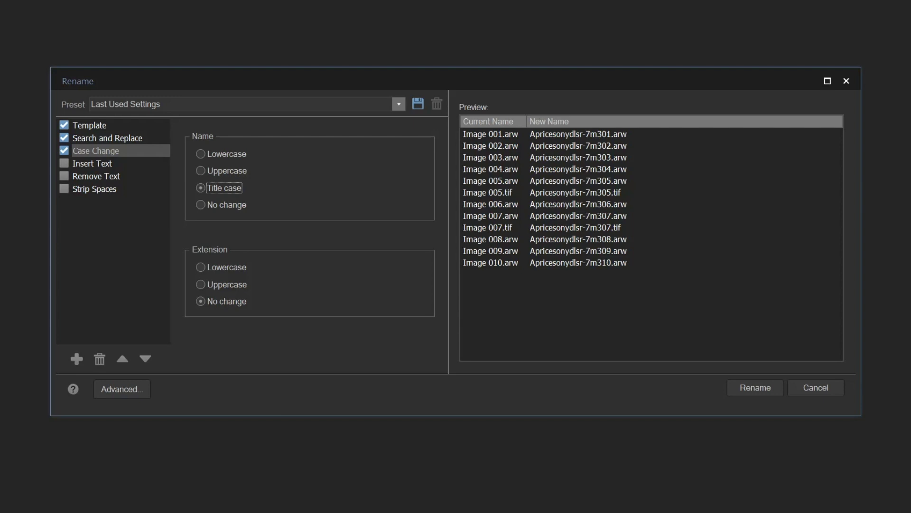
Separate the template's name, Make, Model and sequence parts with spaces, and set the file extensions to lowercase
click(109, 125)
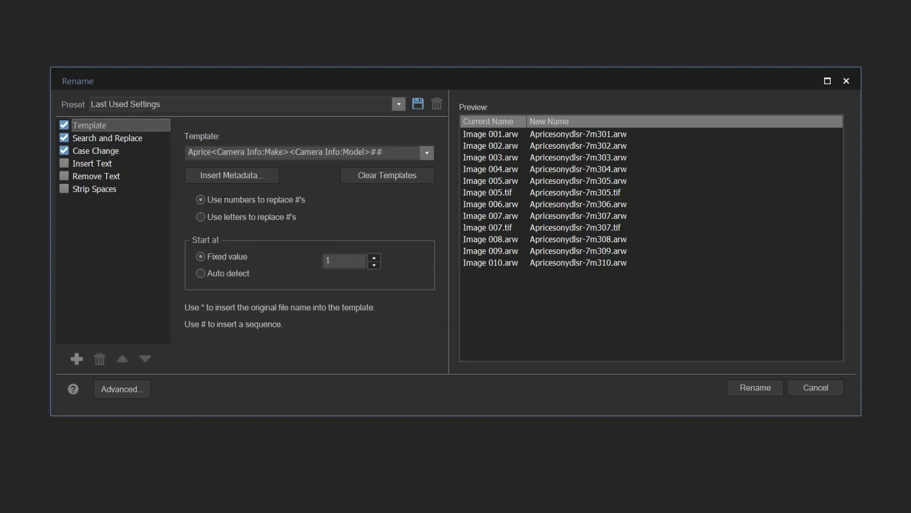
click(209, 152)
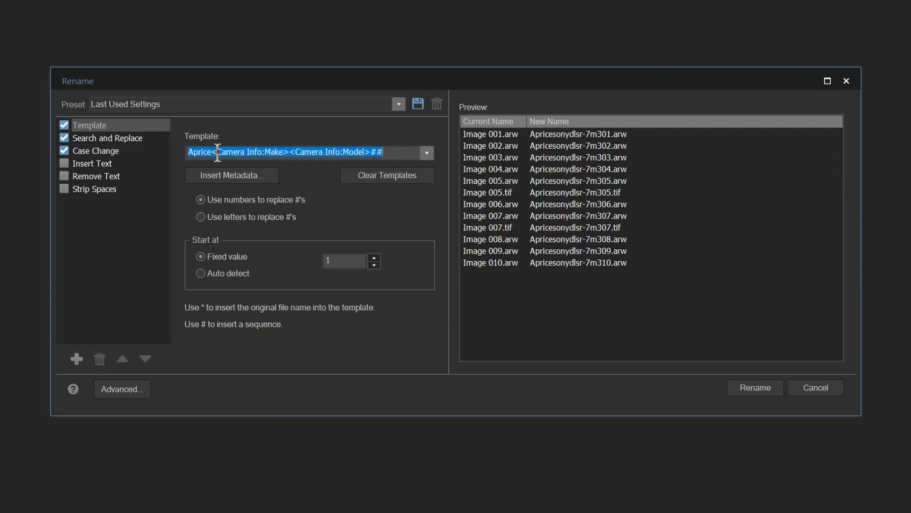
click(213, 152)
click(293, 151)
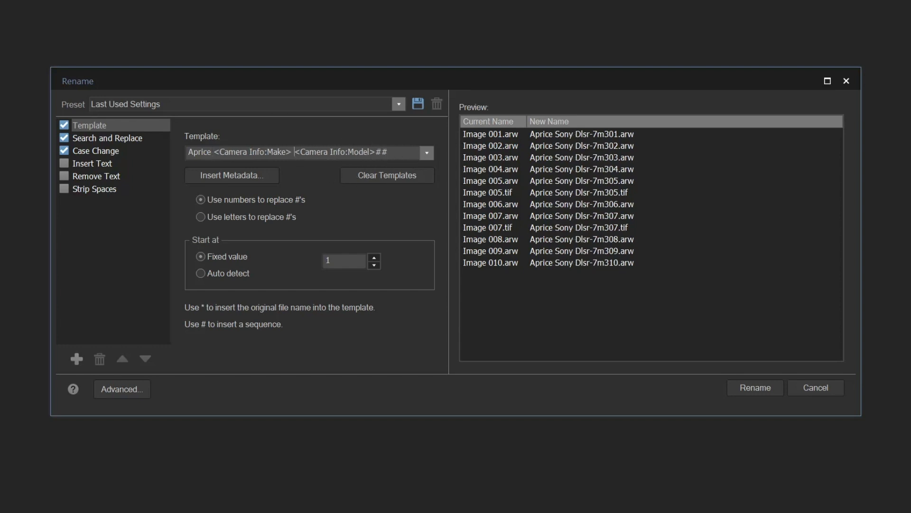
click(376, 151)
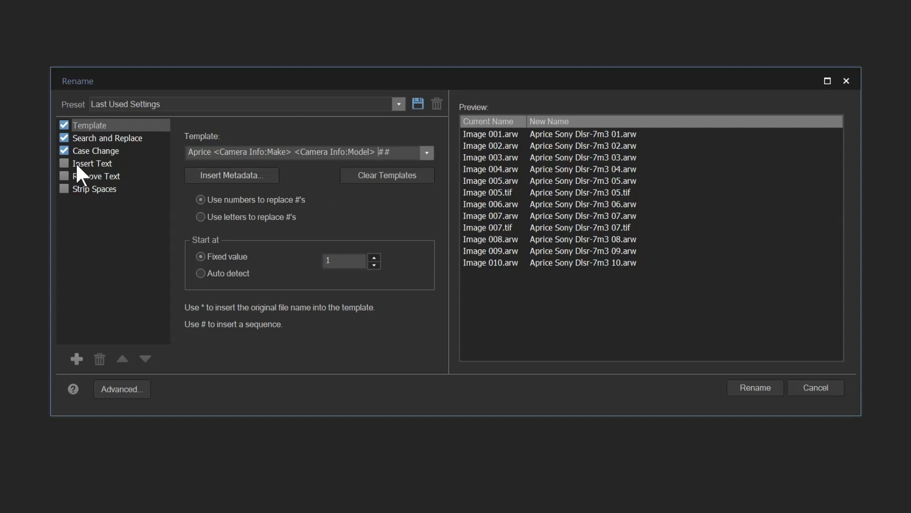
click(94, 152)
click(227, 267)
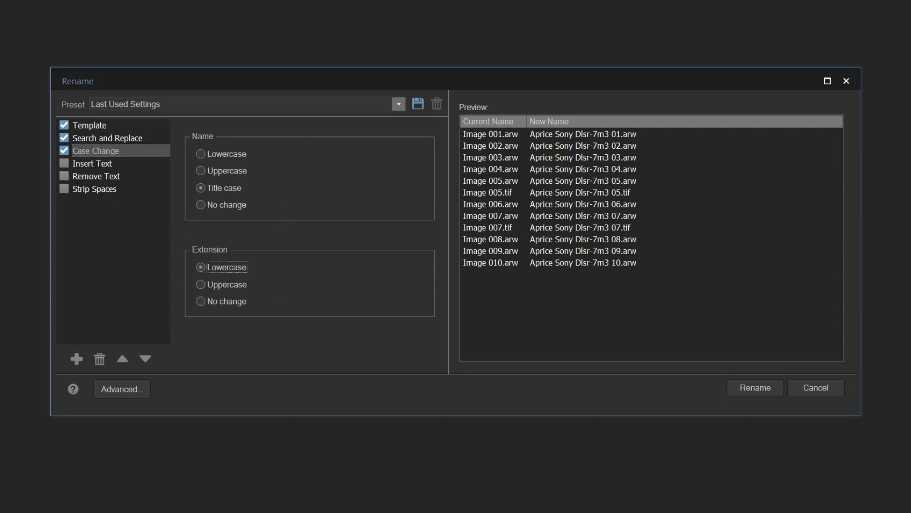
Enable Insert Text and insert the Image Dimensions attribute into the new file names at position 21
click(64, 164)
click(97, 163)
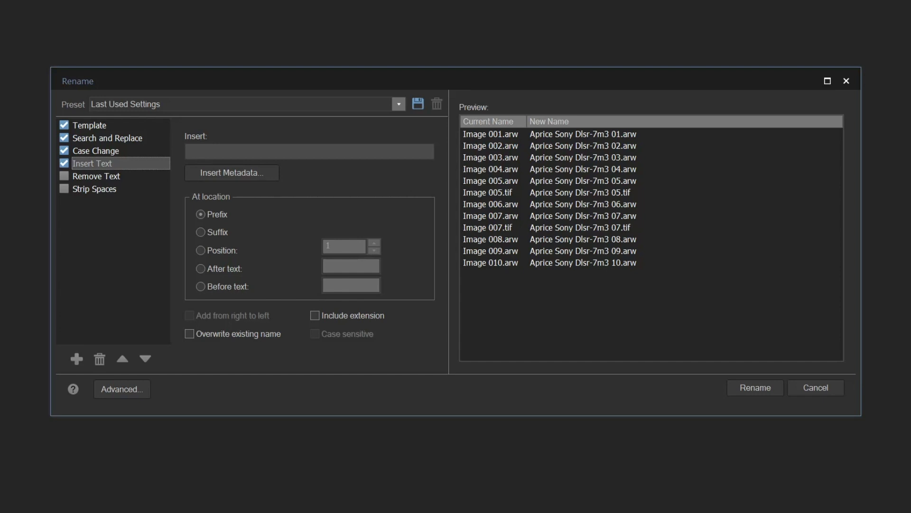
click(247, 176)
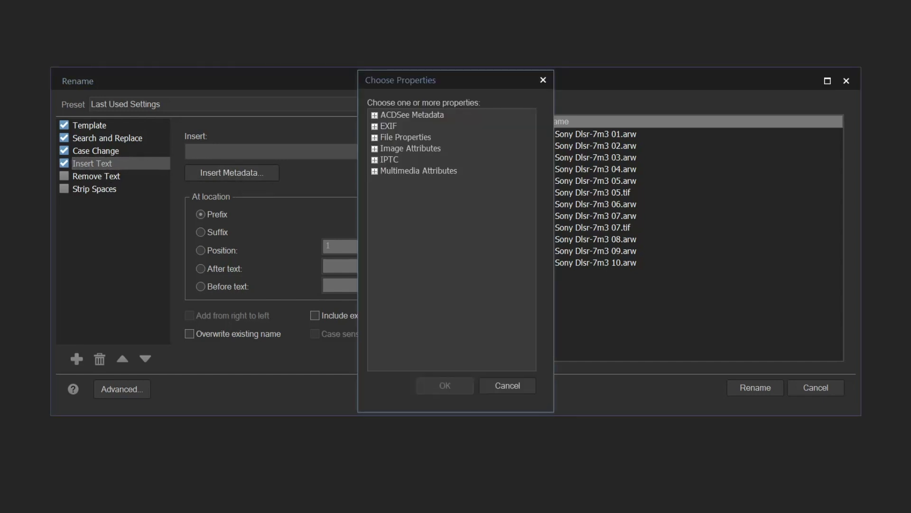
click(374, 149)
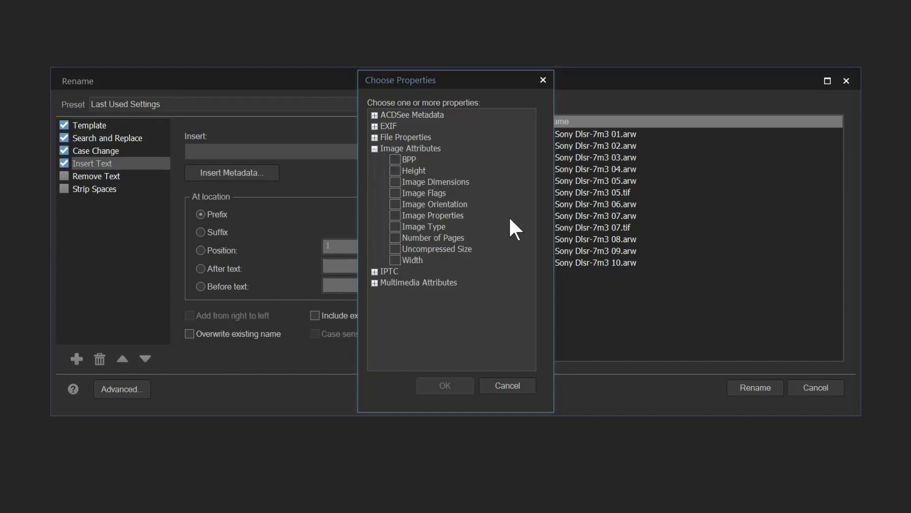
click(394, 182)
click(445, 384)
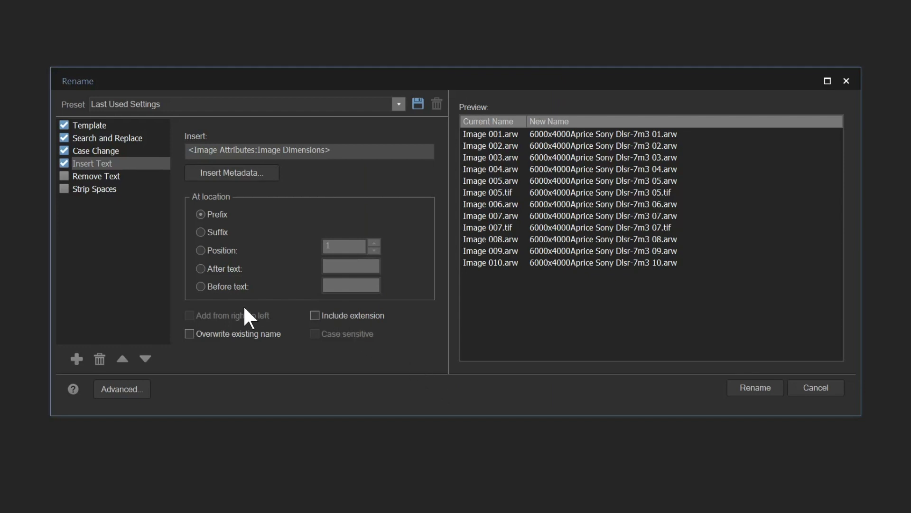
click(200, 246)
double_click(320, 246)
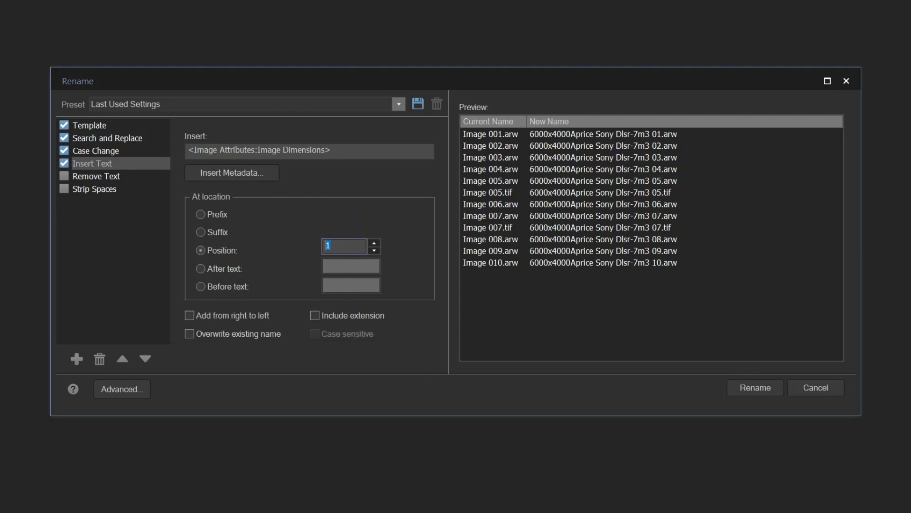
text(21)
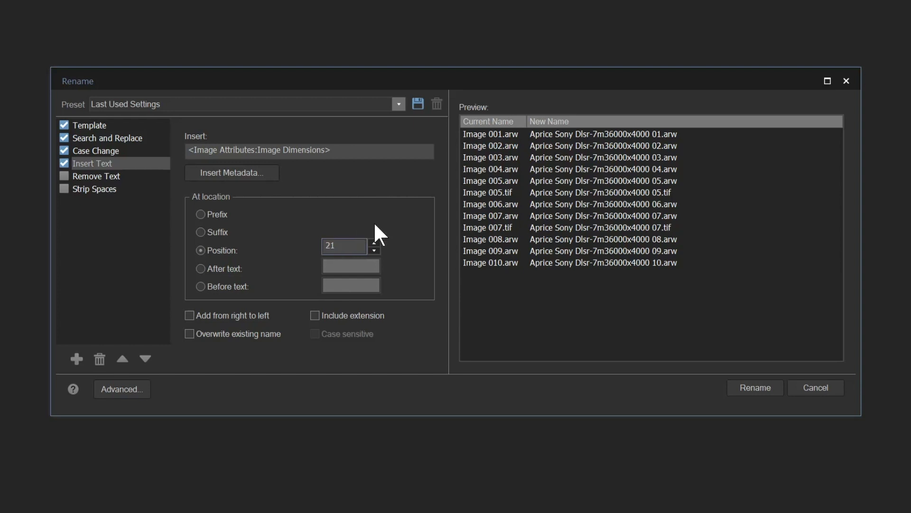
Add a space before the Image Dimensions attribute in the inserted text
click(191, 148)
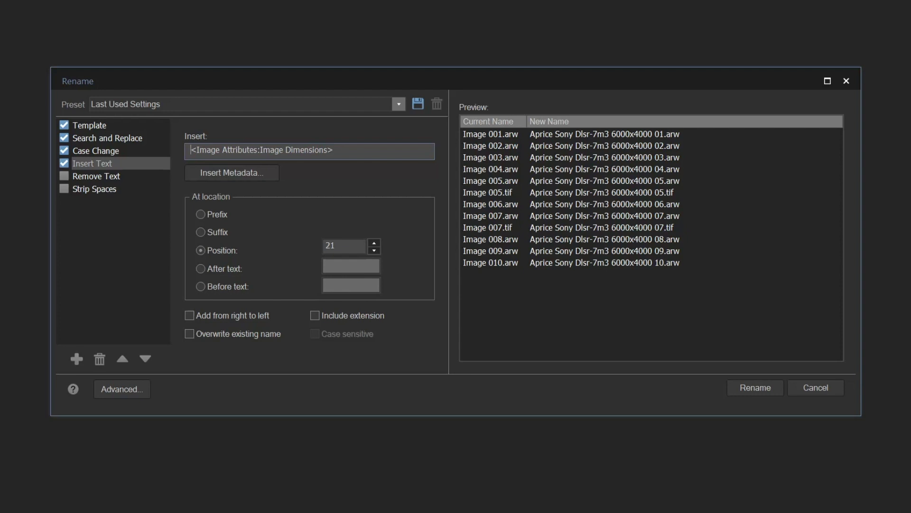
Enable Remove Text and remove the characters from position 13 up to the "-" delimiter
click(90, 176)
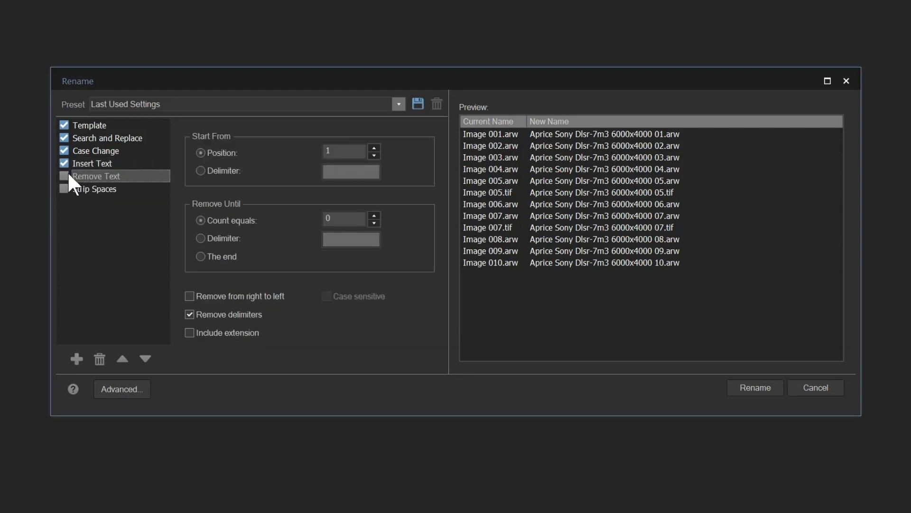
click(65, 175)
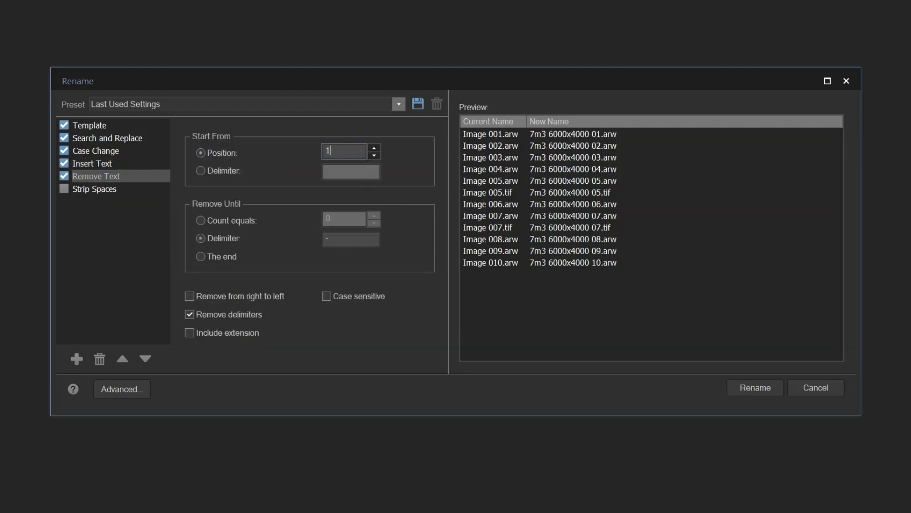
text(3)
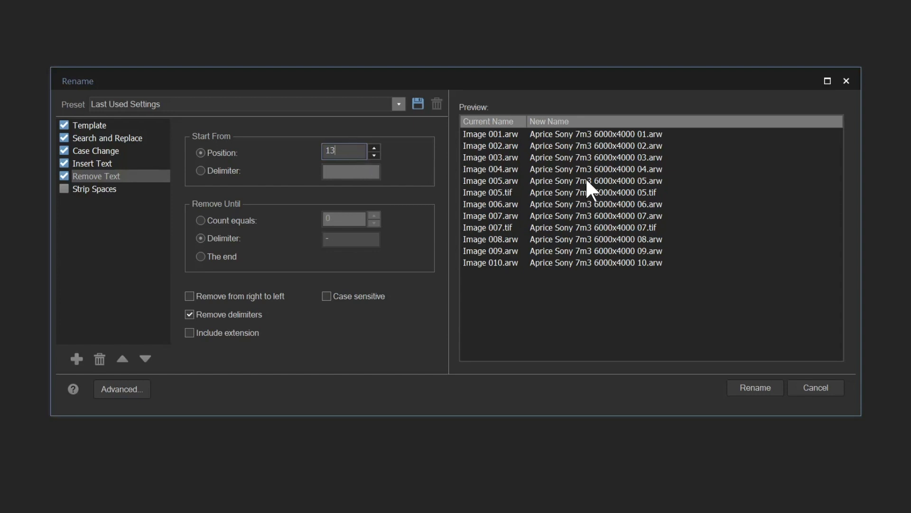
Try other start positions for the text removal, return it to 13, and disable Remove Text
click(374, 156)
click(374, 156)
key(Up)
key(Up)
key(Up)
key(Up)
key(Up)
key(Up)
key(Up)
key(Down)
key(Down)
key(Down)
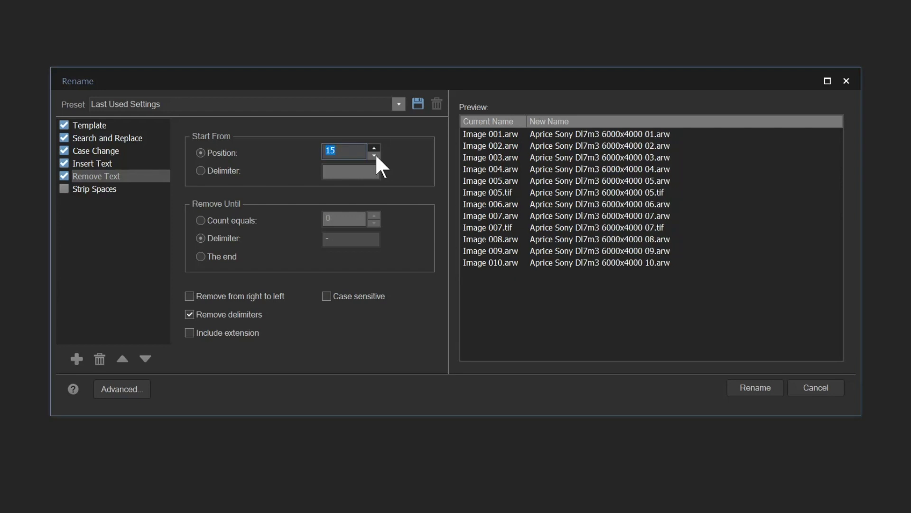
click(375, 155)
click(374, 156)
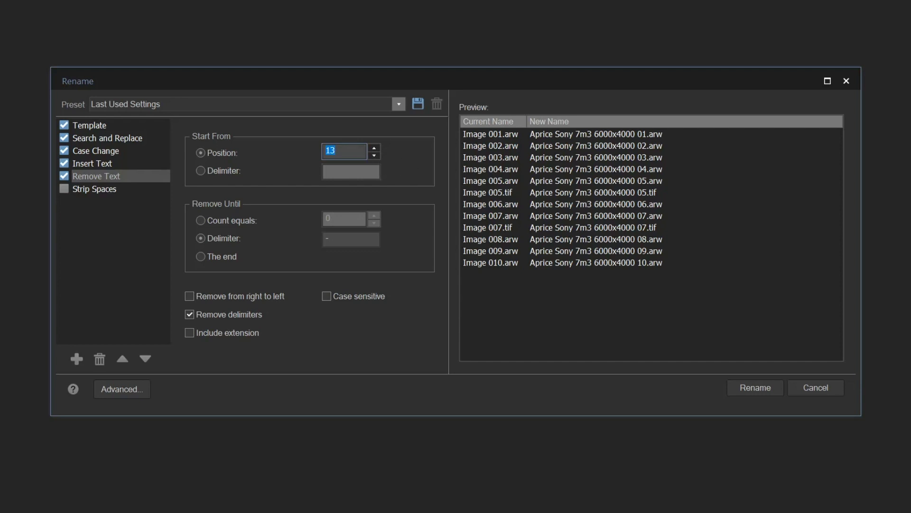
click(64, 175)
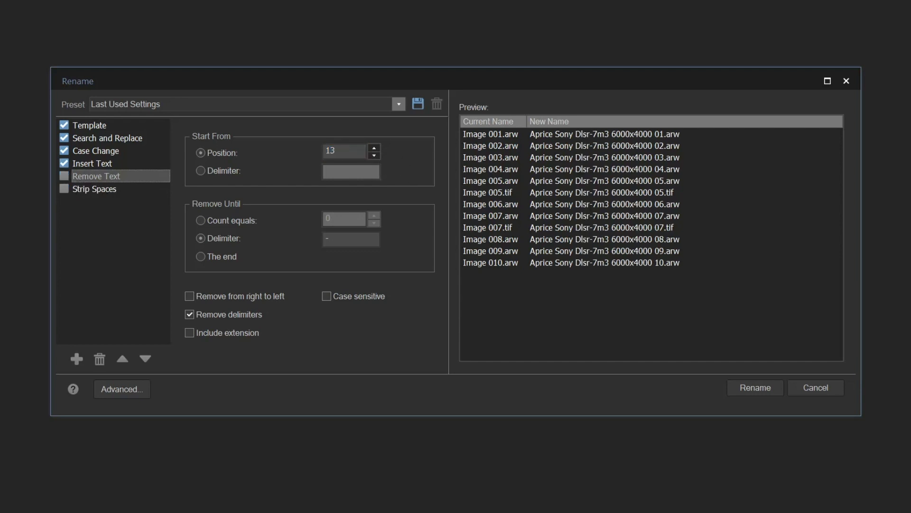
Enable Strip Spaces and replace the spaces in the new file names with "_"
click(95, 188)
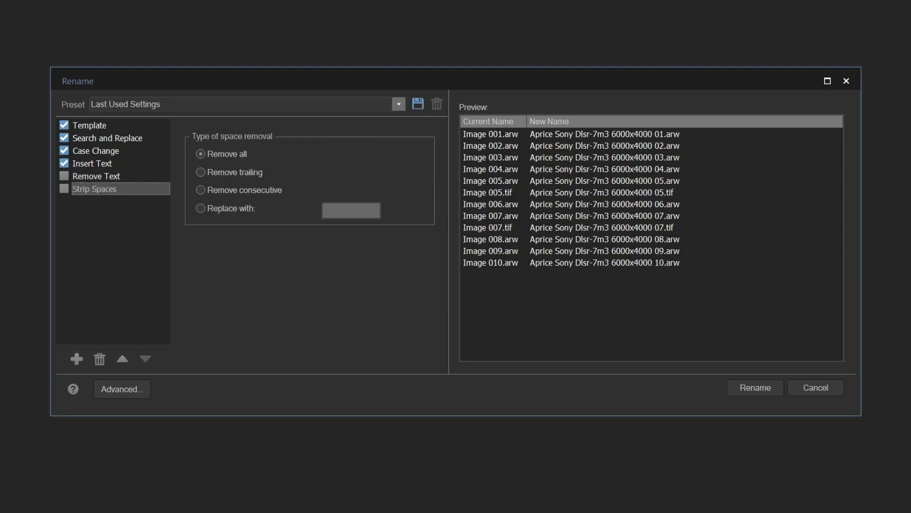
click(64, 188)
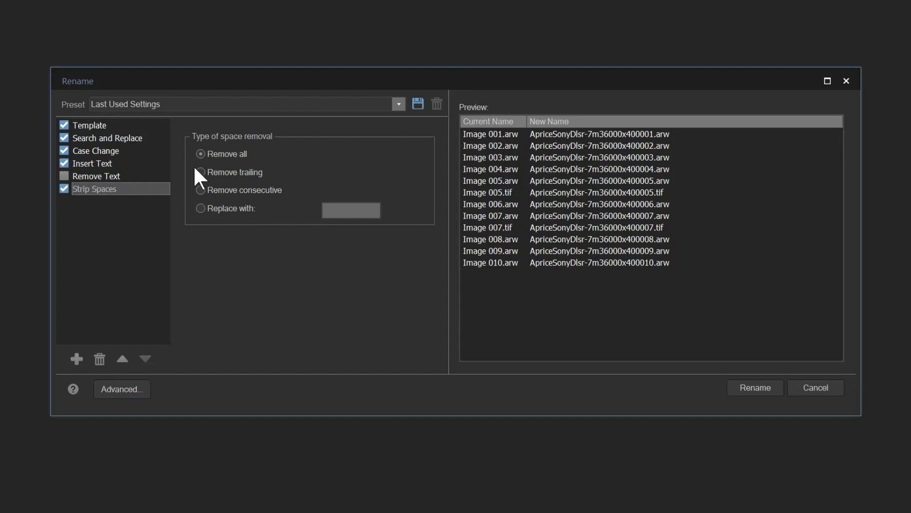
click(227, 208)
click(327, 208)
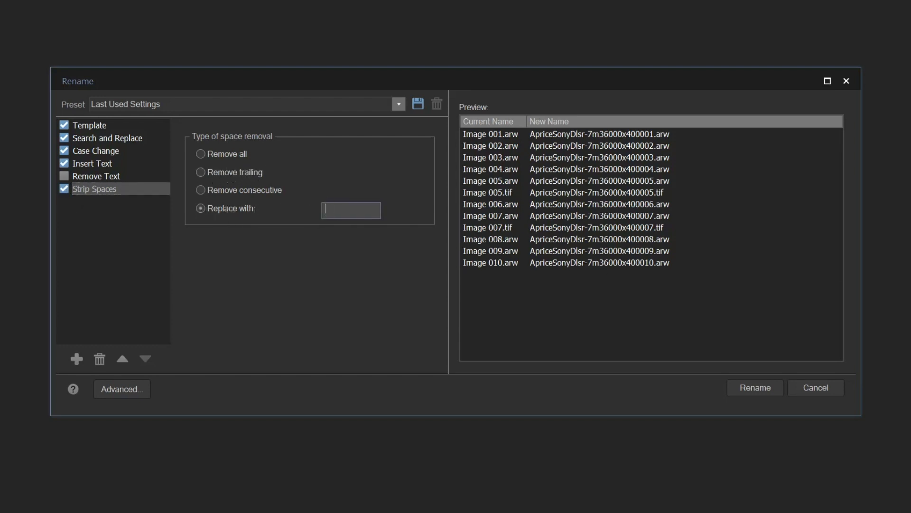
text(_)
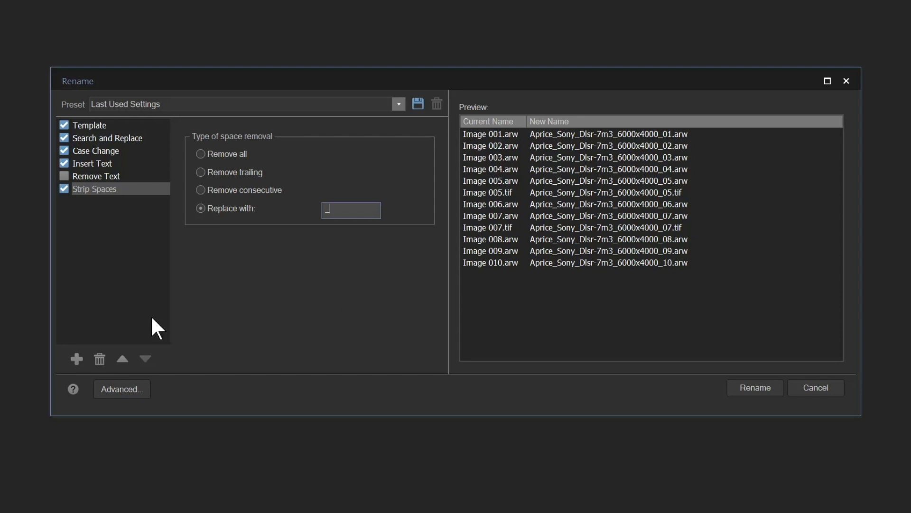
click(76, 358)
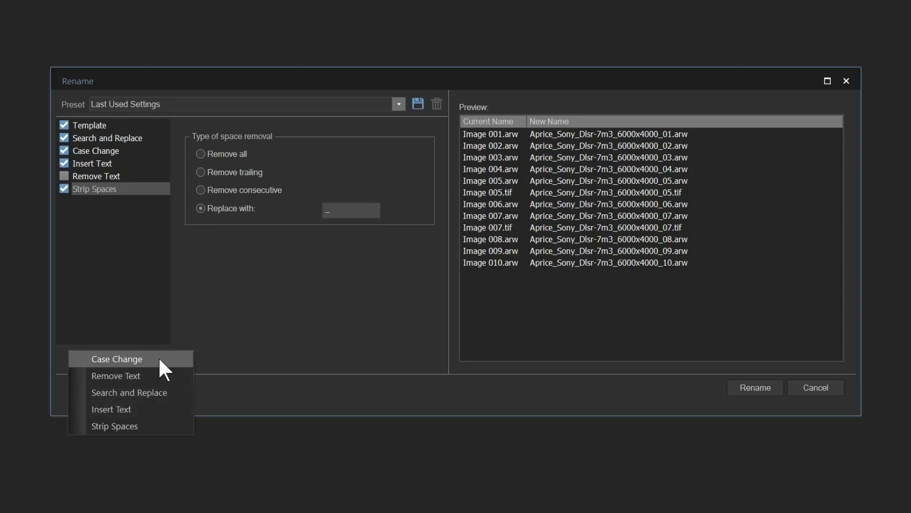
click(207, 303)
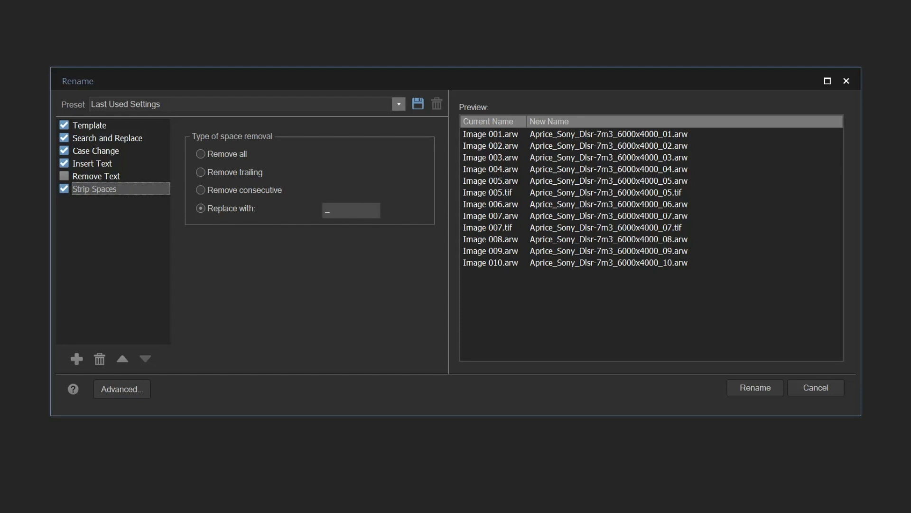
Save the rename settings as a preset named "Personal-02" and close the Rename dialog without renaming
click(418, 103)
text(Per)
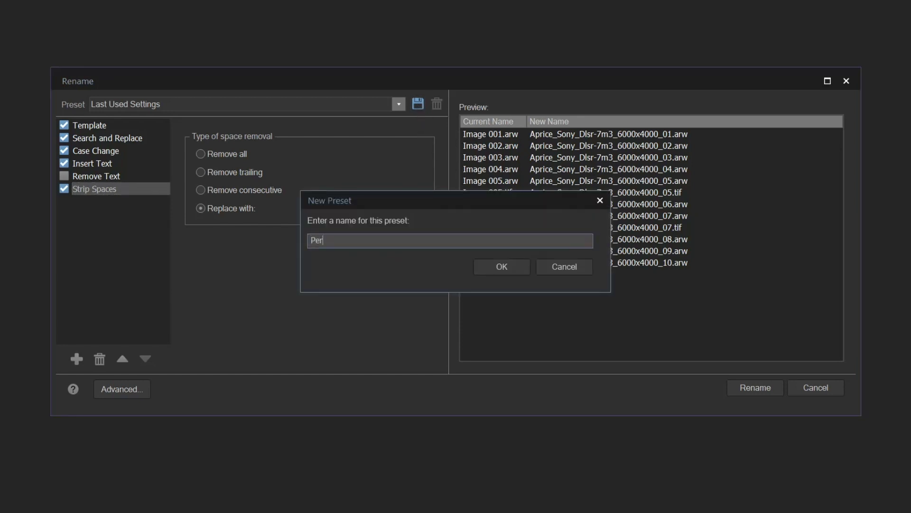
text(sonal-02)
key(Return)
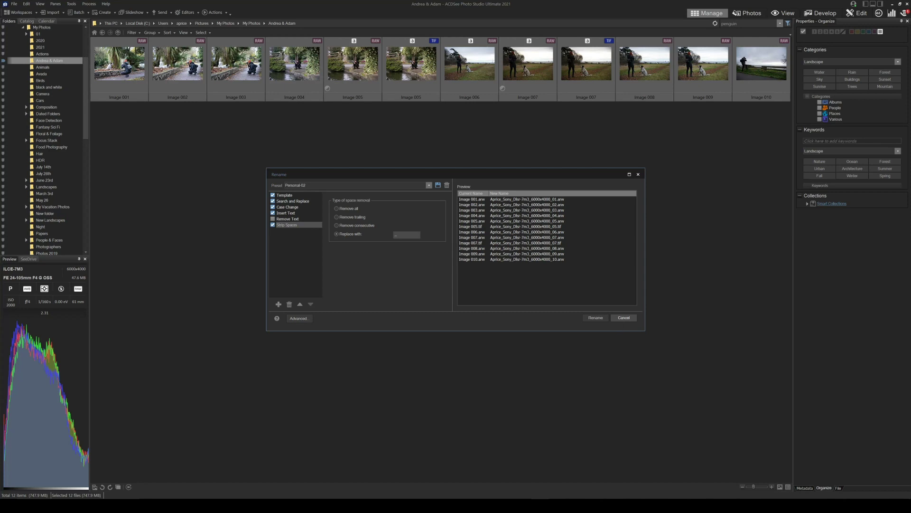
click(623, 318)
Batch rename the selected images with the Personal-02 preset and close the results report
click(79, 13)
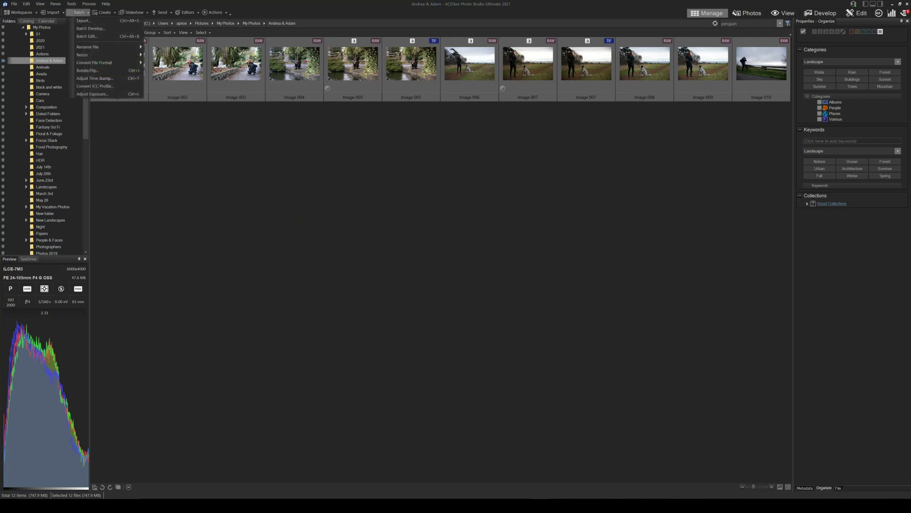
mouse_move(101, 44)
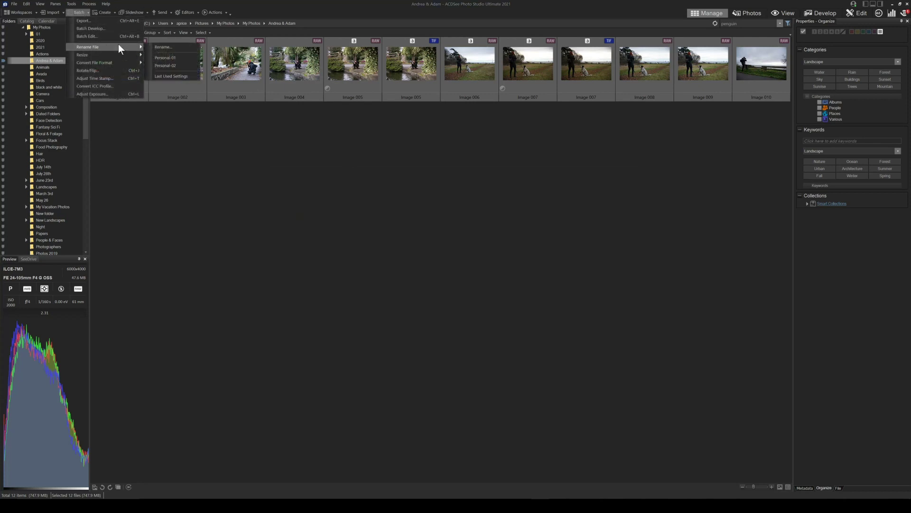
click(166, 66)
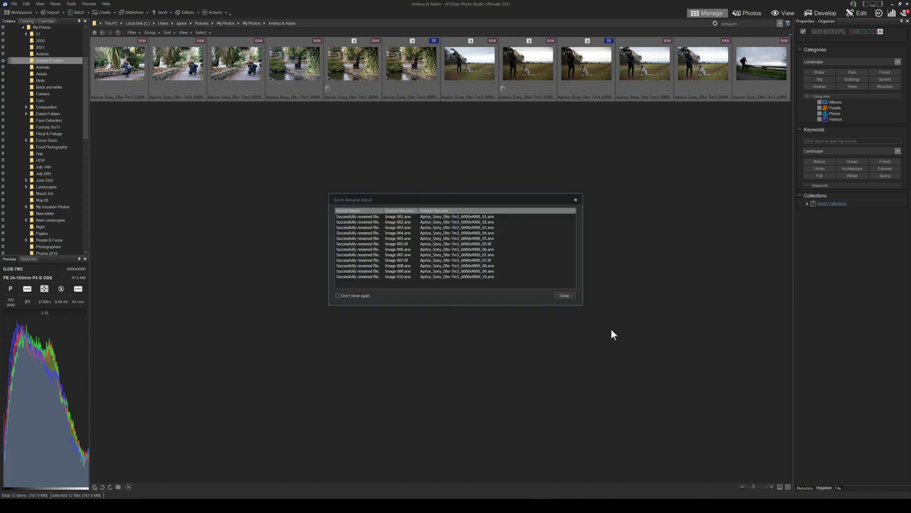
click(564, 295)
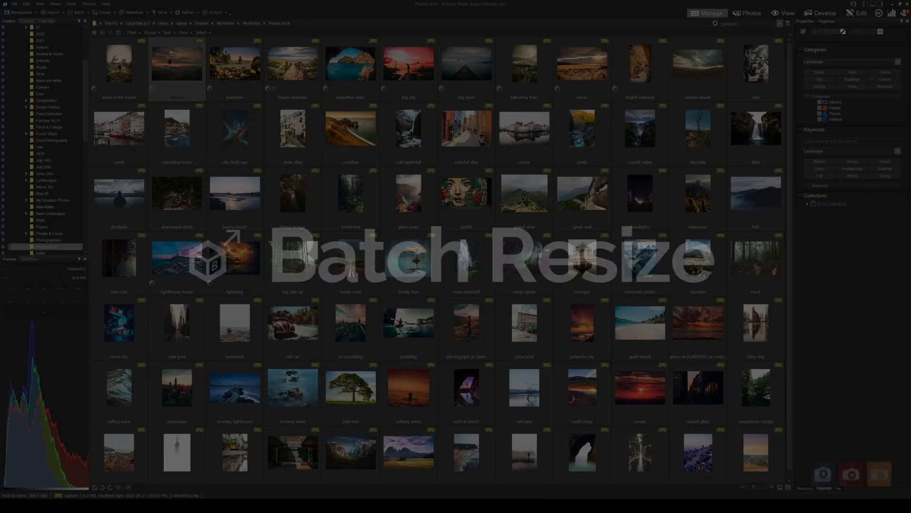
click(427, 24)
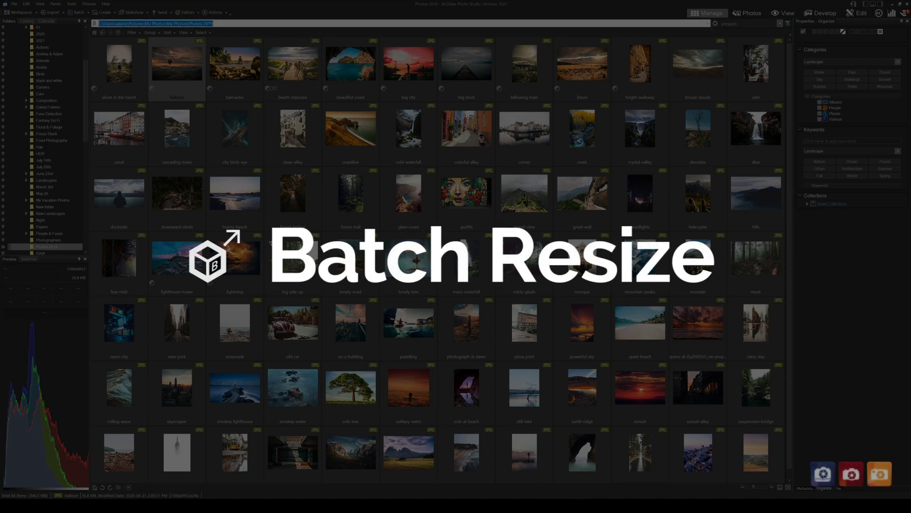
key(Escape)
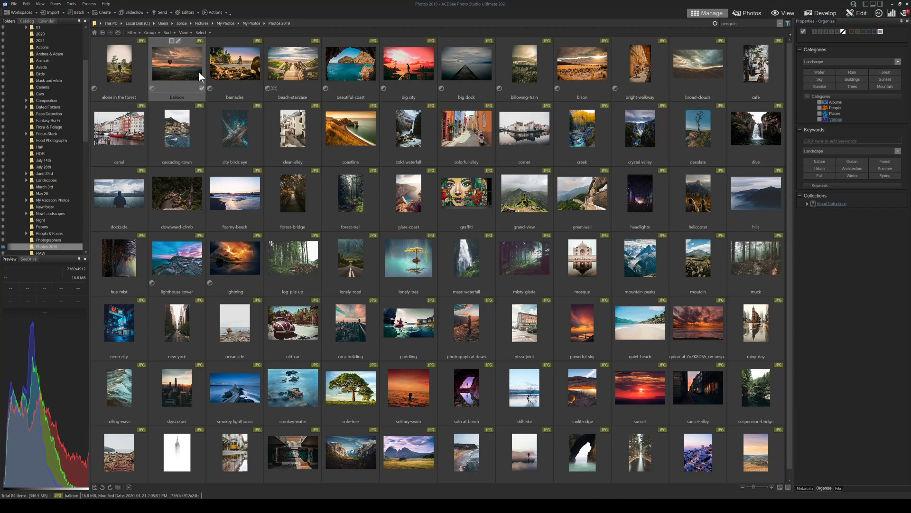
Select the images from balloon through big city and open the batch Resize settings for them
shift+click(408, 66)
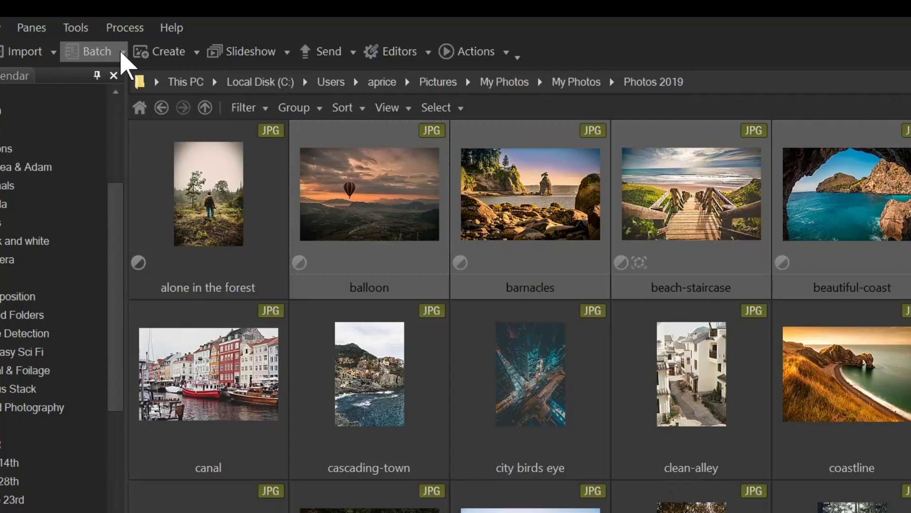
click(89, 13)
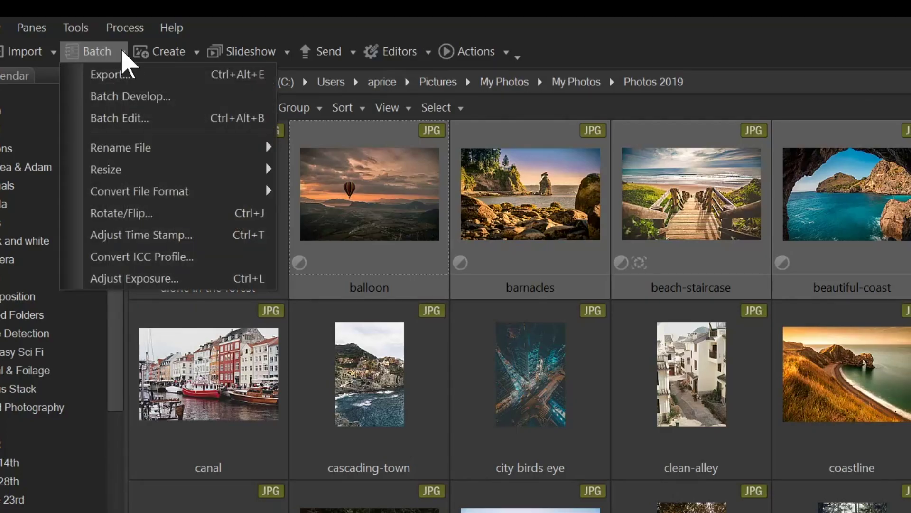
mouse_move(147, 173)
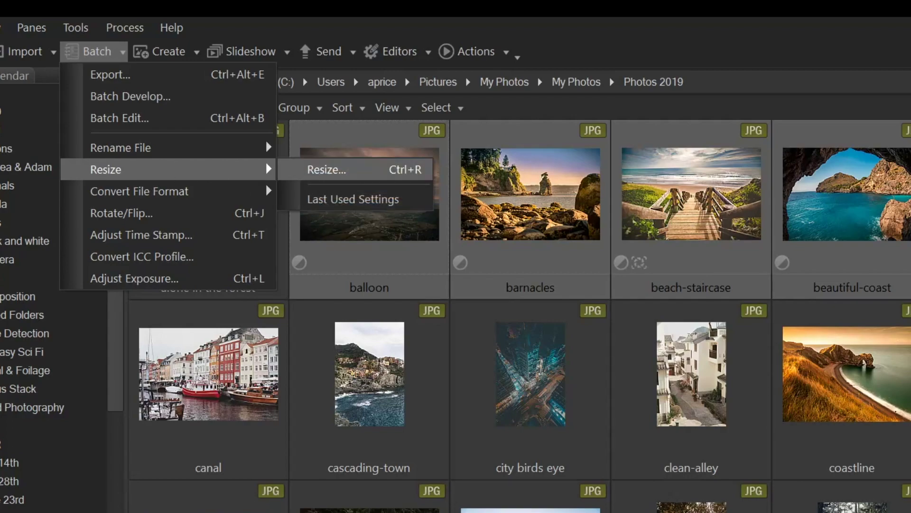
click(342, 170)
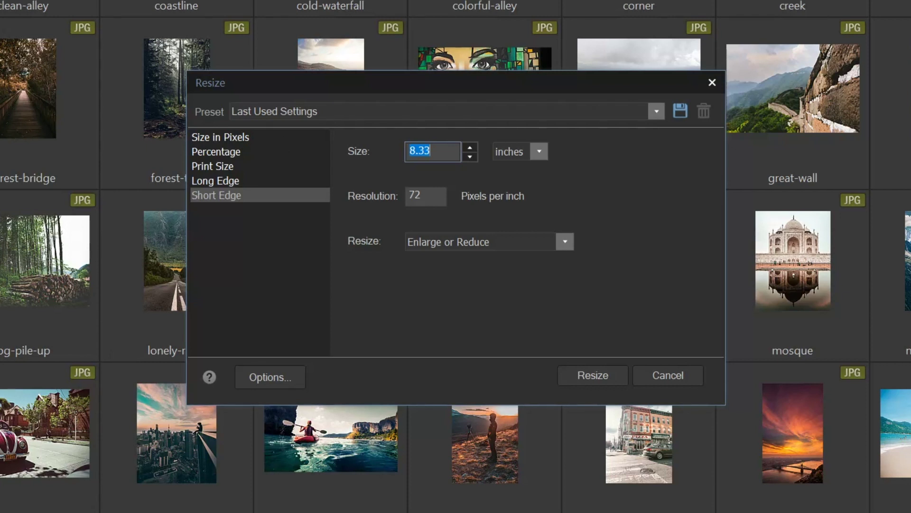
Review the settings of the Size in Pixels, Percentage, Print Size, Long Edge and Short Edge resize methods
click(221, 137)
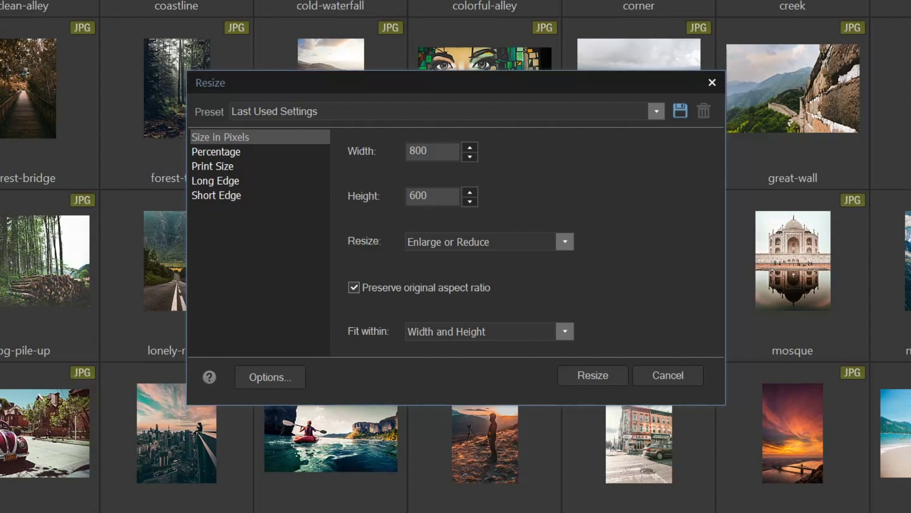
drag(431, 148, 393, 149)
click(242, 154)
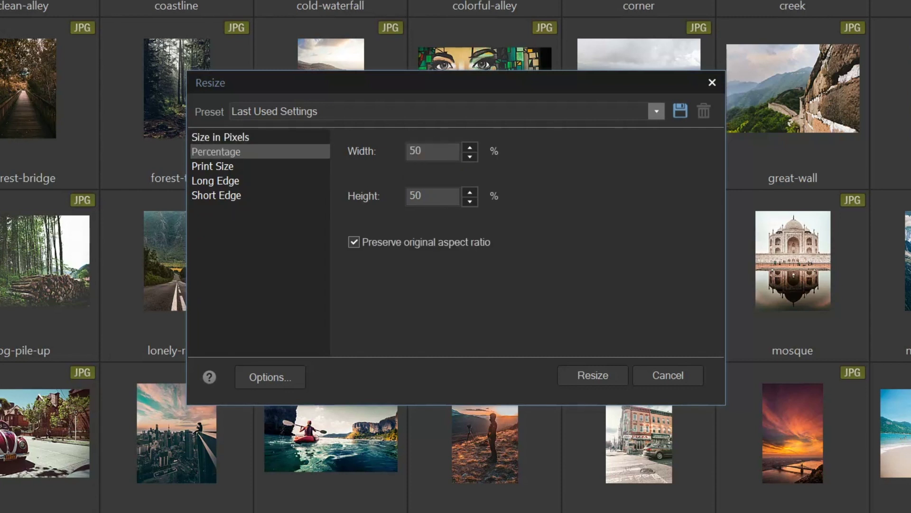
click(246, 166)
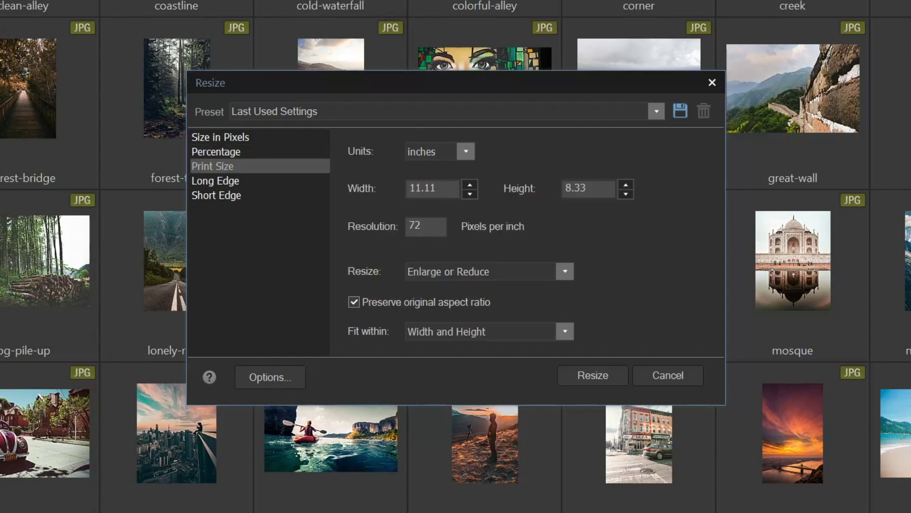
double_click(425, 226)
click(223, 181)
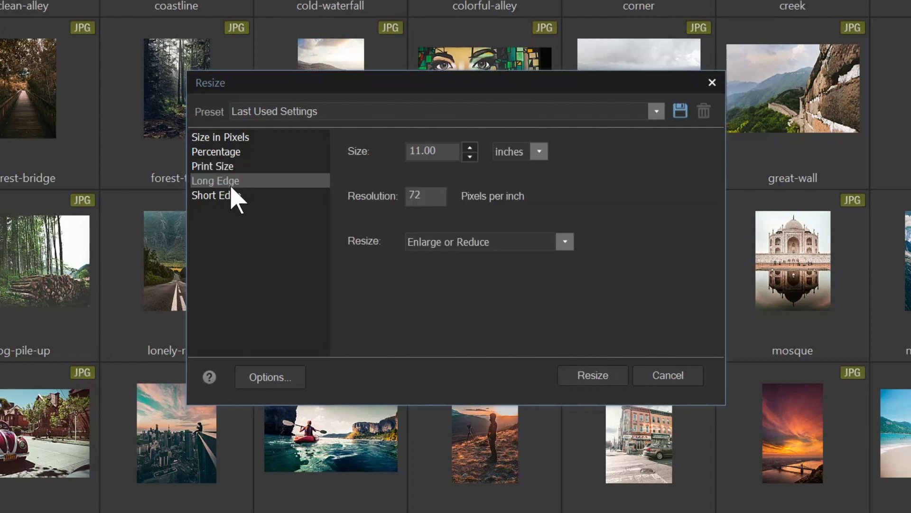
click(217, 195)
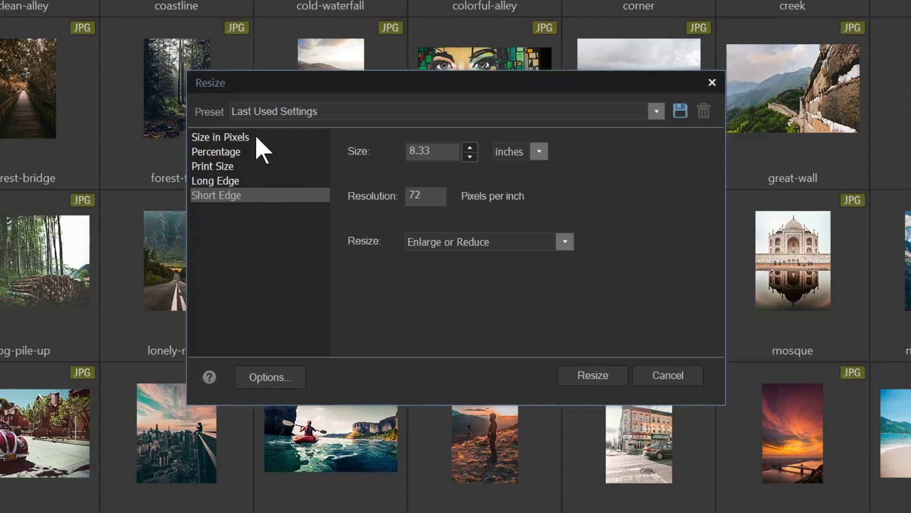
click(220, 138)
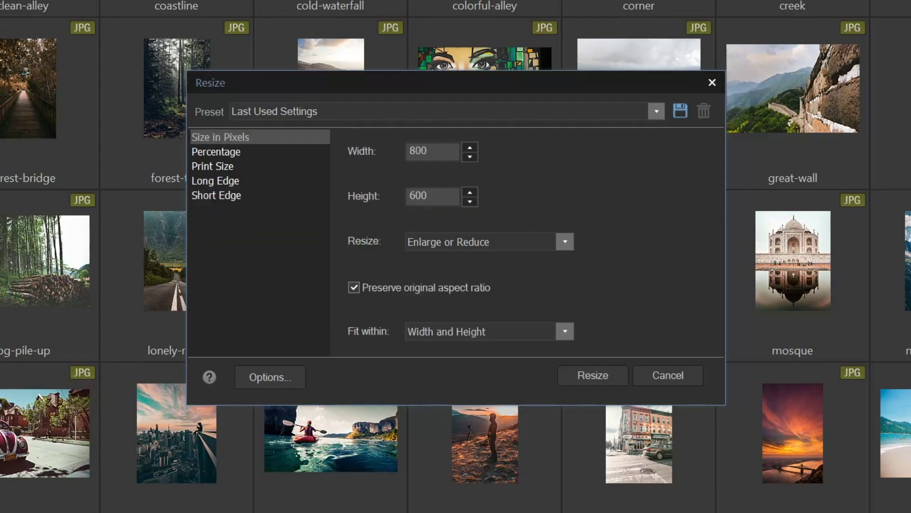
Choose resizing by Percentage and set the width and height to 75%
click(221, 150)
key(Tab)
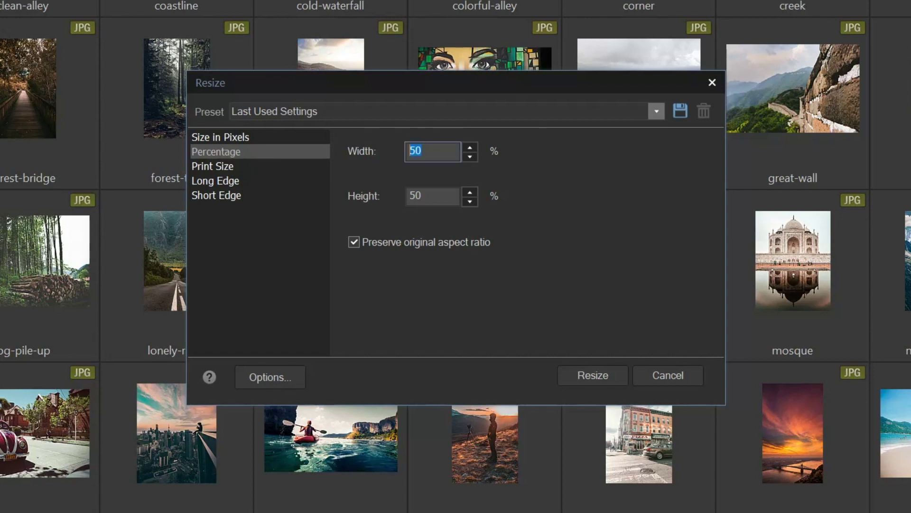
text(75)
key(Tab)
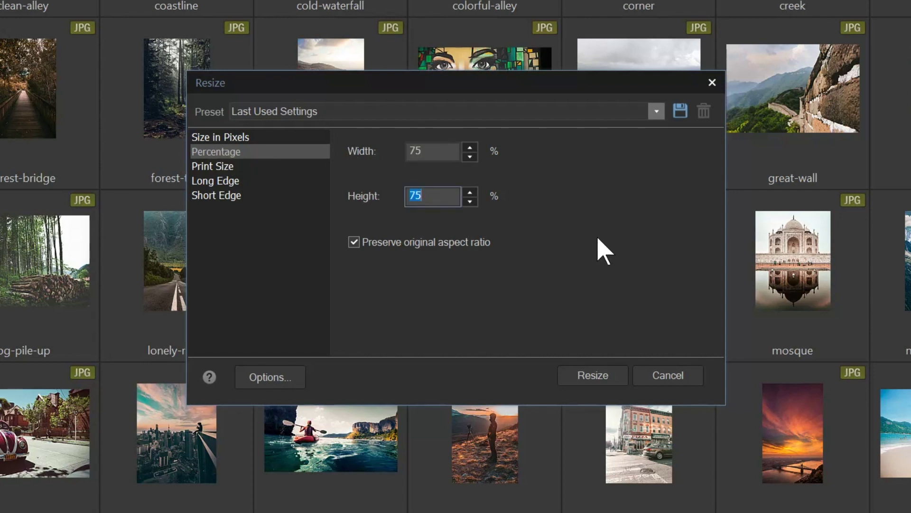
Save the resize settings as a new preset named "75Percent"
click(681, 113)
drag(485, 187, 765, 163)
text(75)
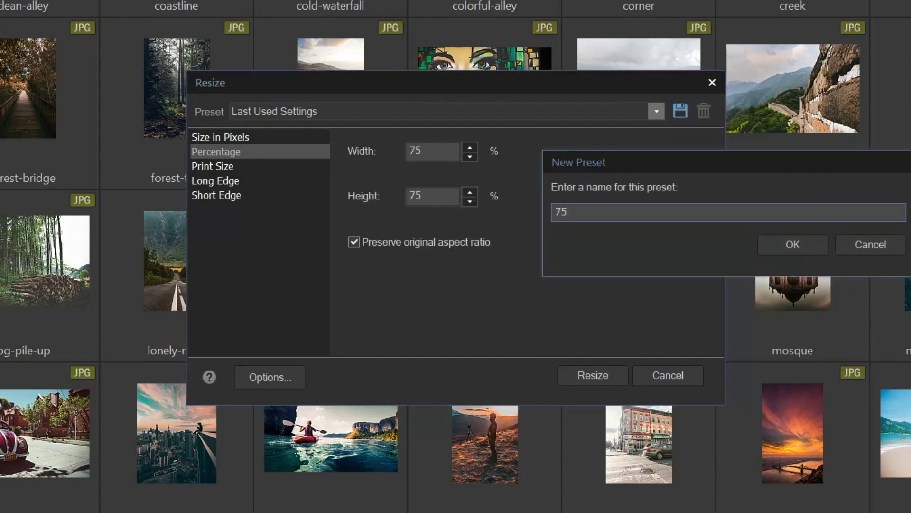
text(Percent)
click(791, 246)
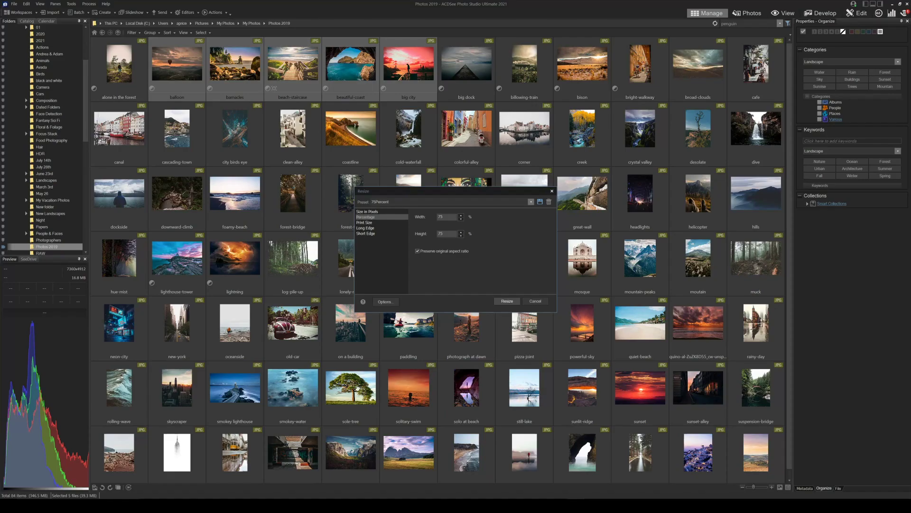
Run the batch resize on the selected images
click(506, 301)
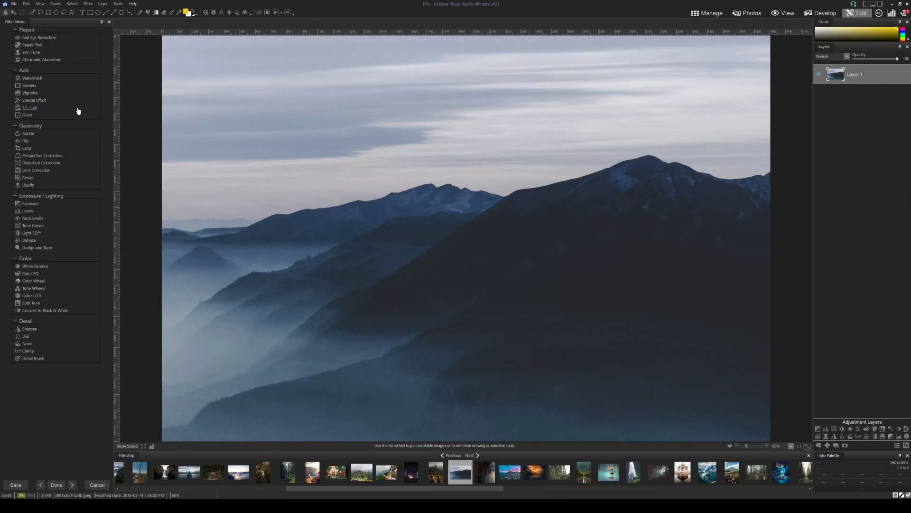
Start cropping the hills image with relative positioning enabled and move the crop area to about 41% from the left and 30% from the top
click(26, 148)
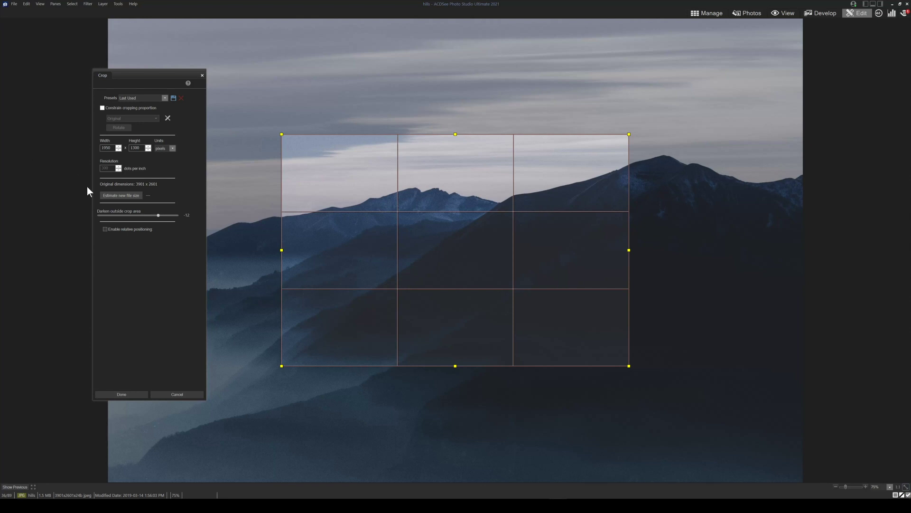
click(105, 229)
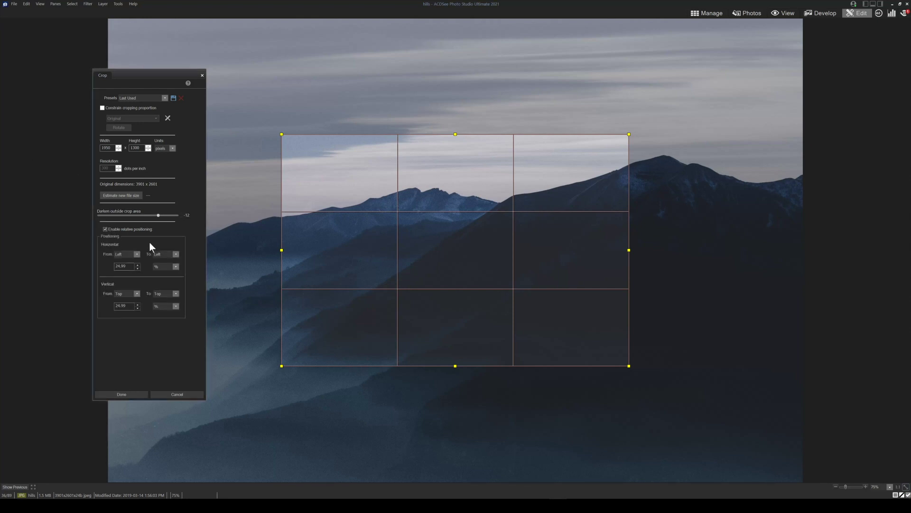
drag(453, 257, 566, 278)
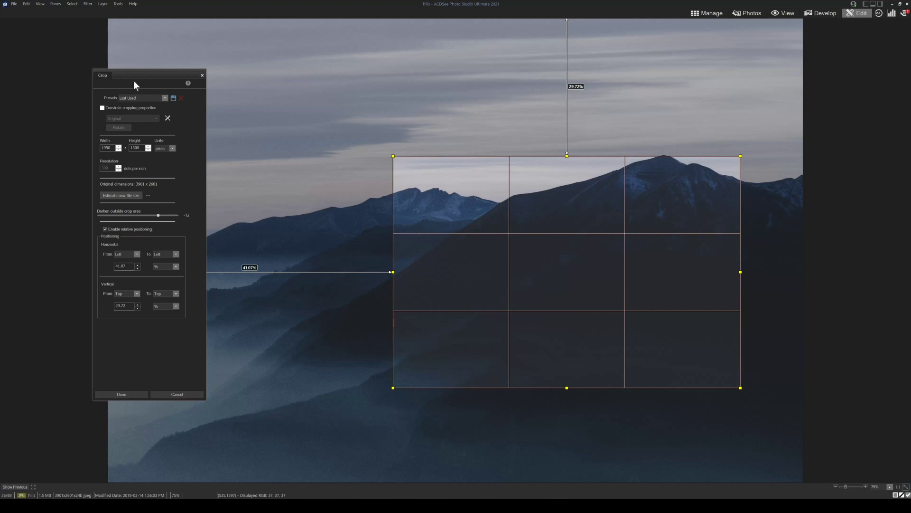
drag(133, 81, 87, 53)
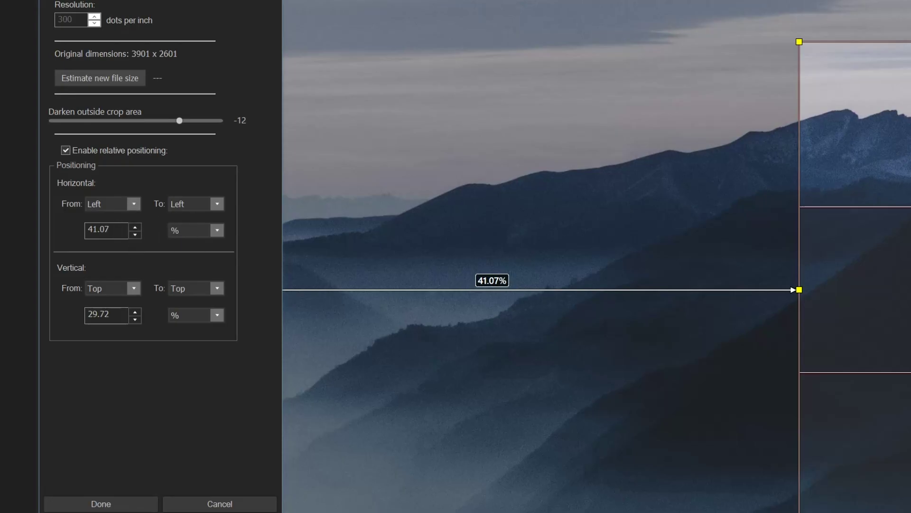
Position the crop area at 20% horizontally from the left and 25% vertically from the top
click(217, 230)
click(142, 244)
click(108, 230)
key(ctrl+a)
text(20)
key(Tab)
key(Tab)
key(Tab)
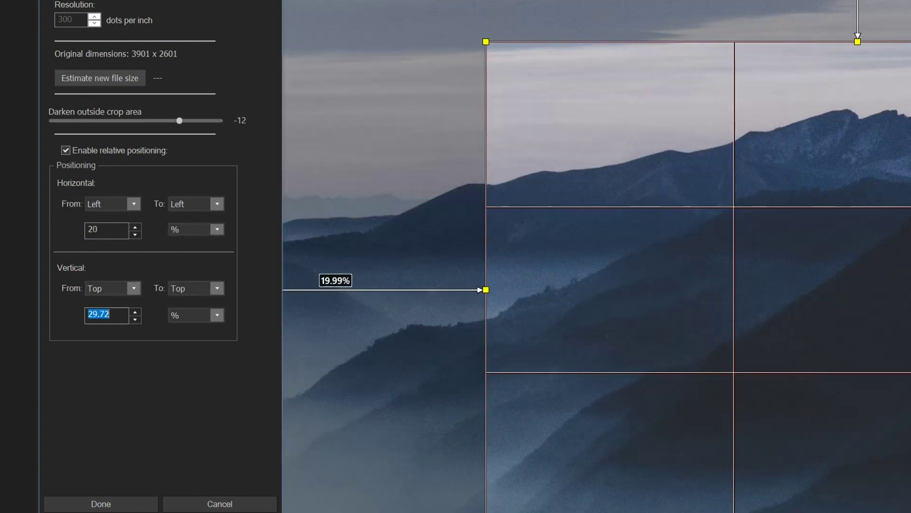
text(25)
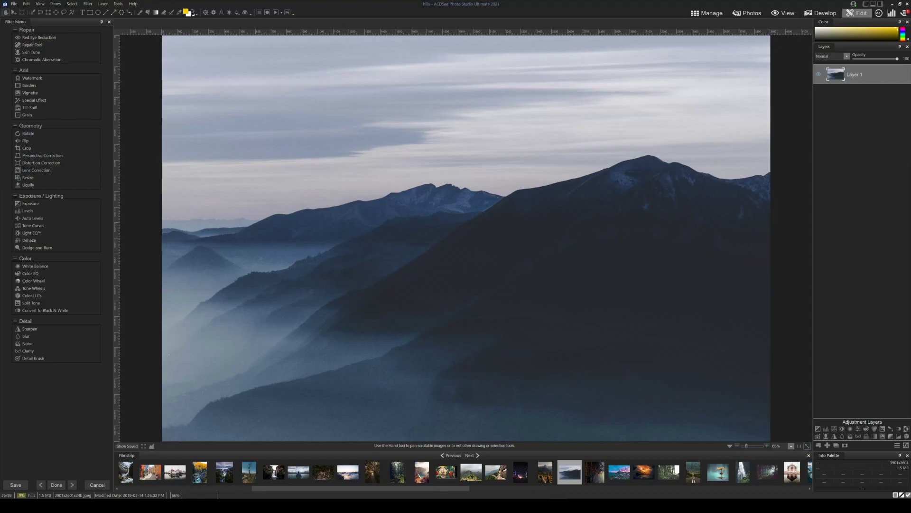
Anchor a watermark to the hills image's lower-left corner with horizontal and vertical offsets of 200 pixels
click(32, 78)
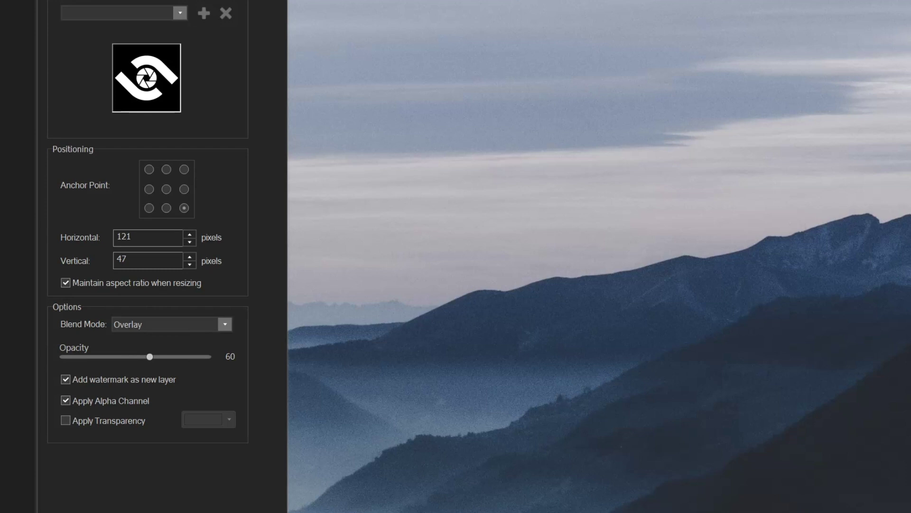
click(149, 207)
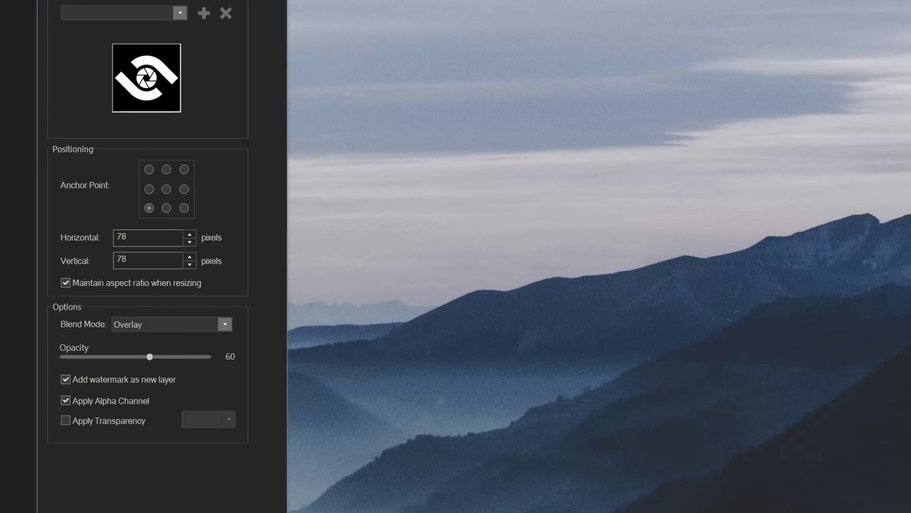
double_click(138, 238)
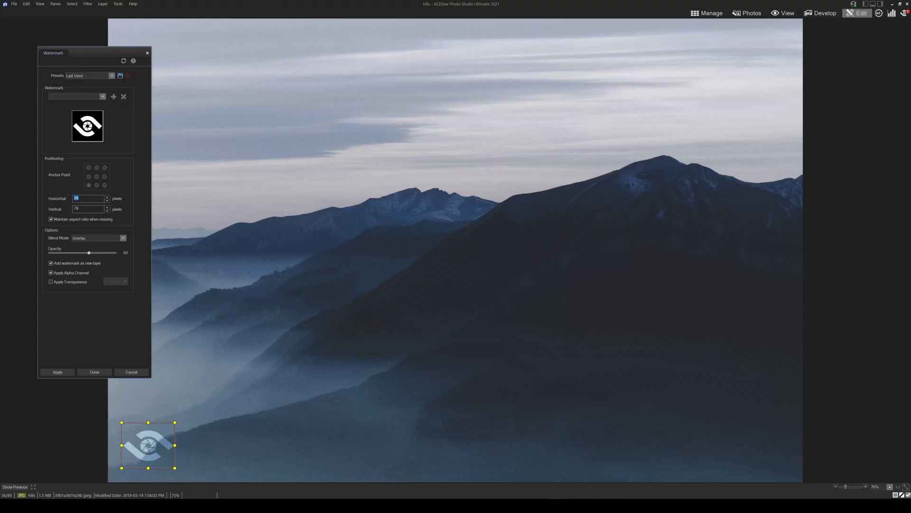
text(200)
key(Tab)
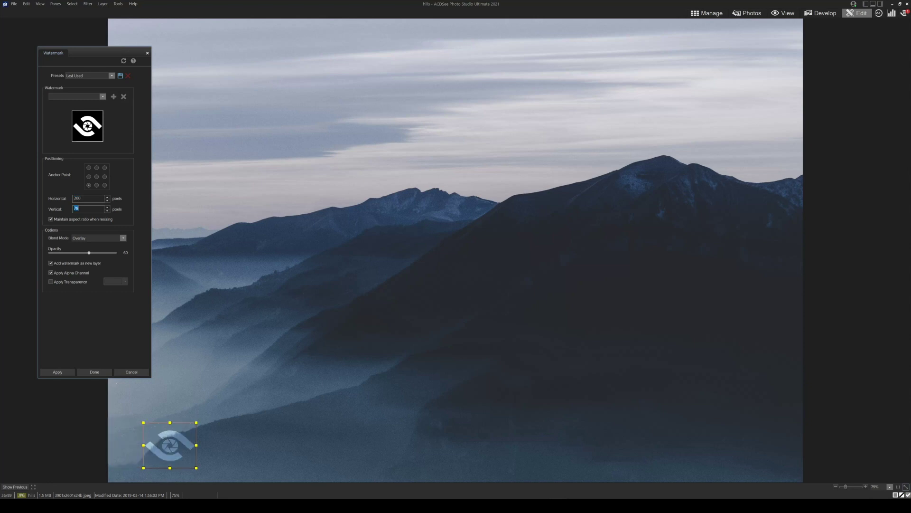
text(200)
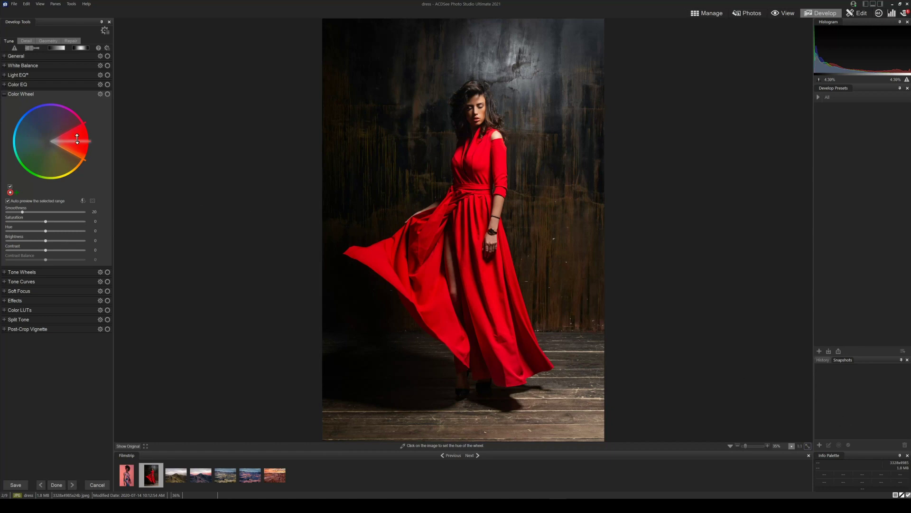
Target the reds of the dress with the Color Wheel at Hue 32 and save the result as a snapshot named "Orange"
mouse_move(77, 141)
mouse_down()
mouse_move(60, 143)
mouse_move(76, 145)
mouse_up()
drag(45, 231, 58, 231)
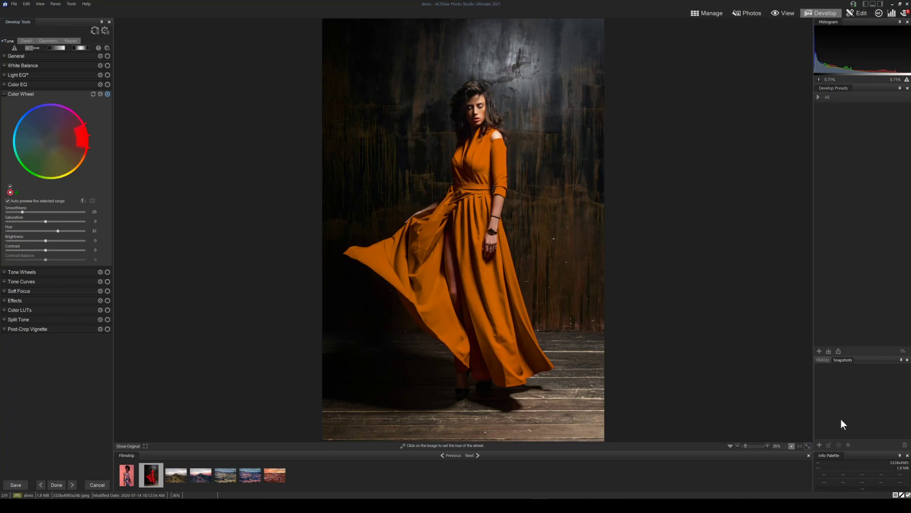
click(819, 445)
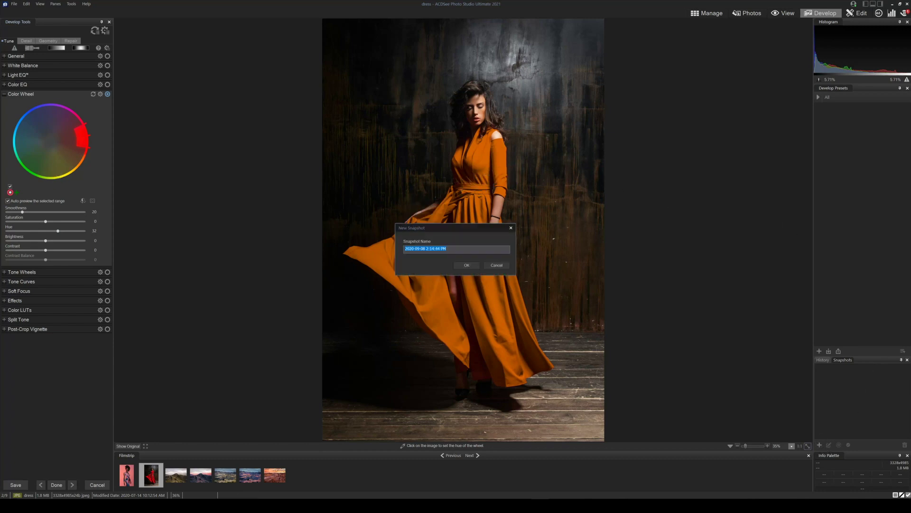
text(Clange)
key(Return)
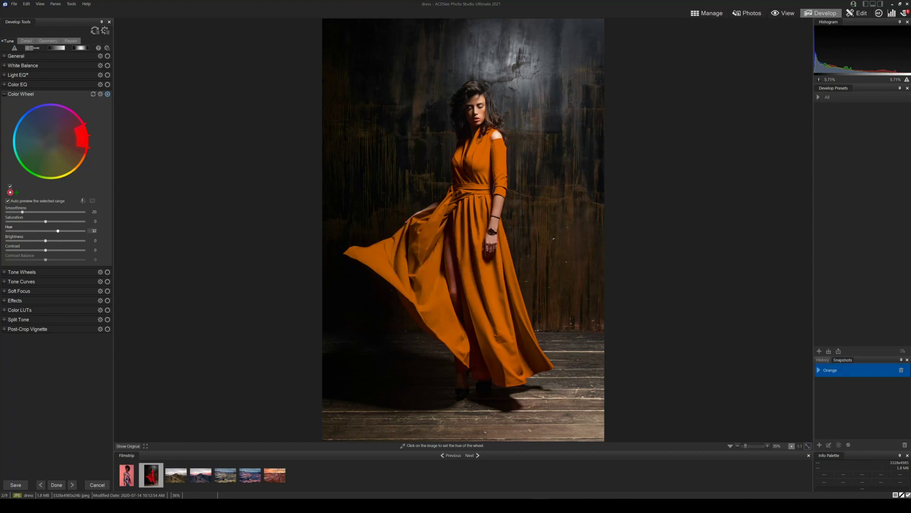
Try a purple hue and a Color Wheel reset on the dress, restoring the "Orange" snapshot after each
drag(58, 230, 23, 231)
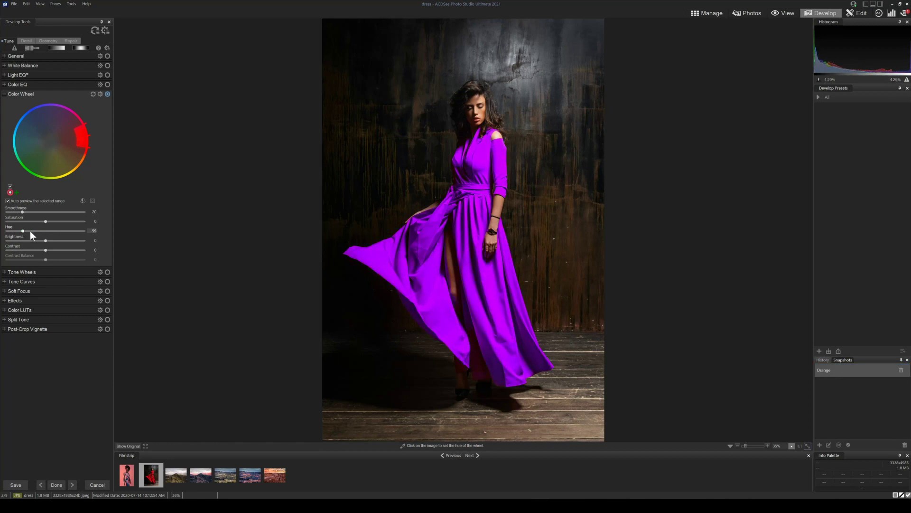
click(827, 373)
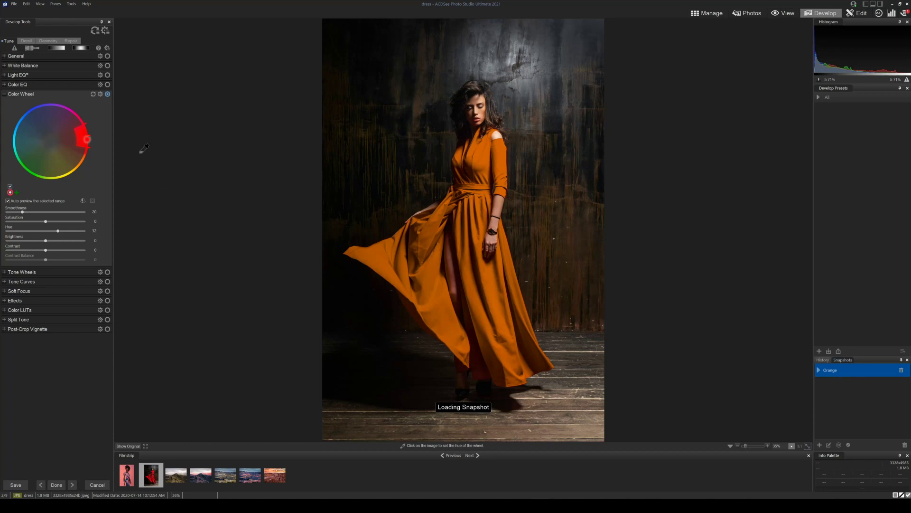
click(93, 95)
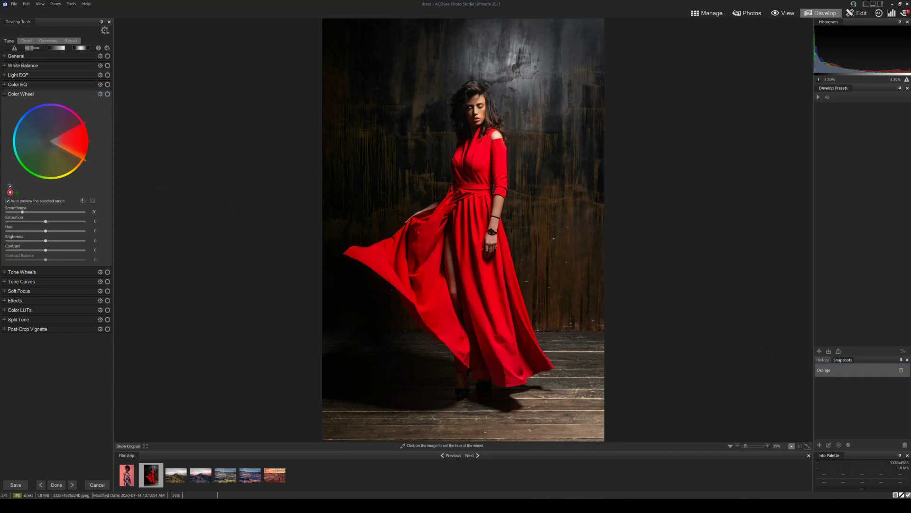
click(834, 371)
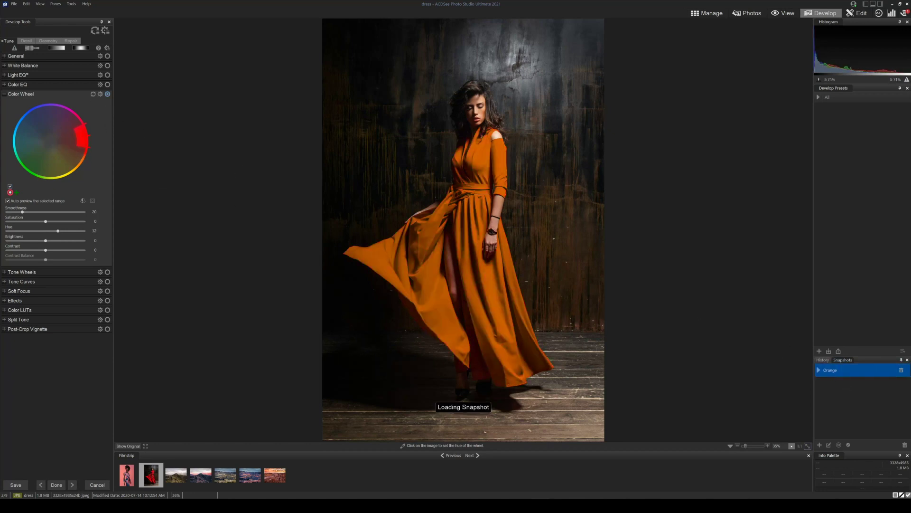
Go back to the purple Color Wheel hue edit in the history and reload the "Orange" snapshot
click(824, 360)
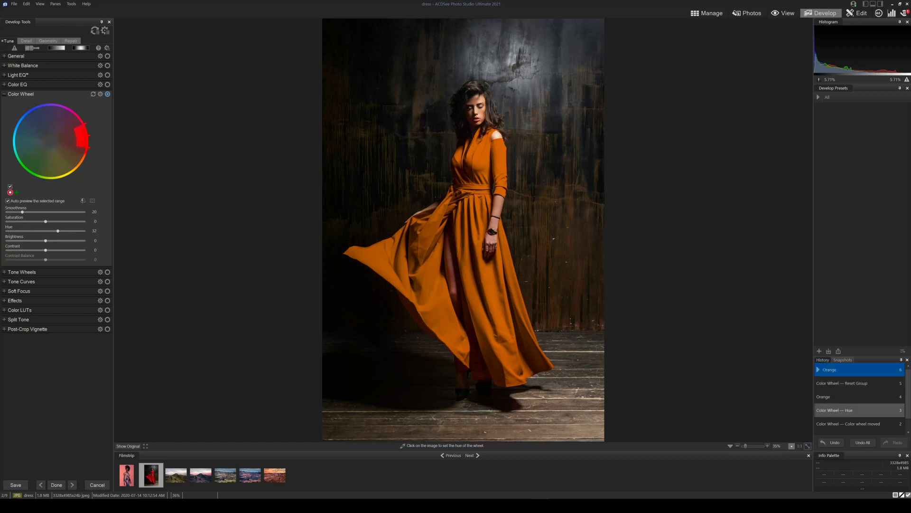
click(830, 410)
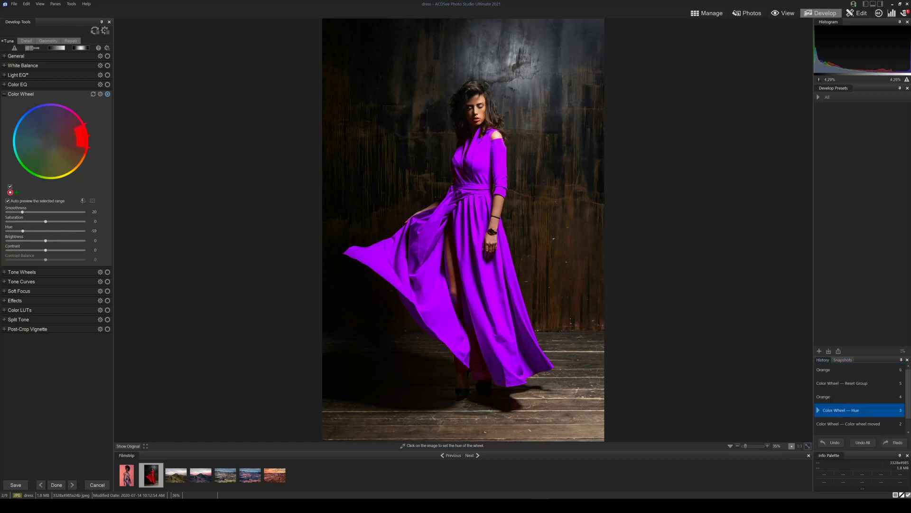
click(846, 359)
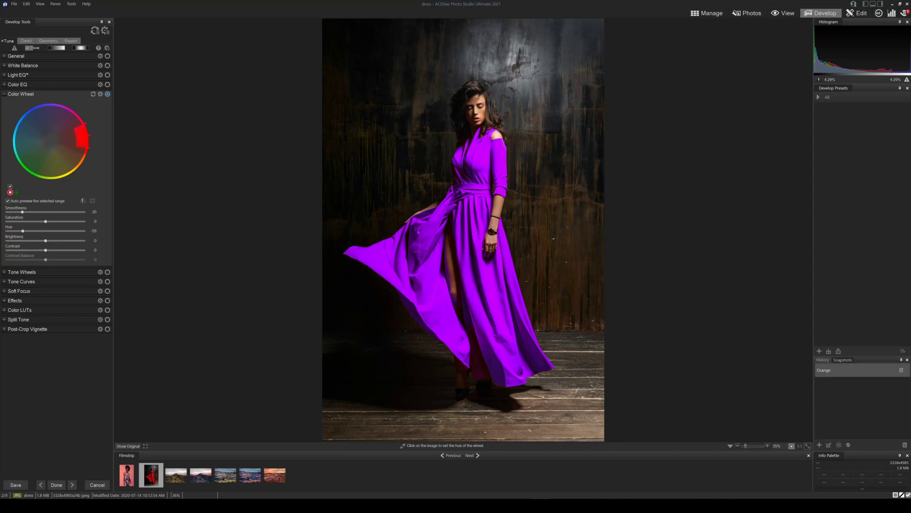
click(824, 370)
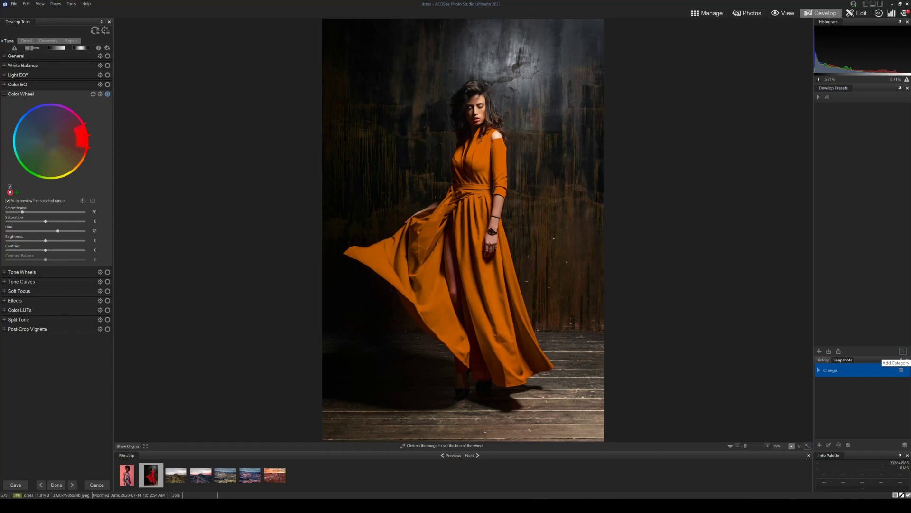
Create a develop preset category named "Color Adjustments"
click(902, 351)
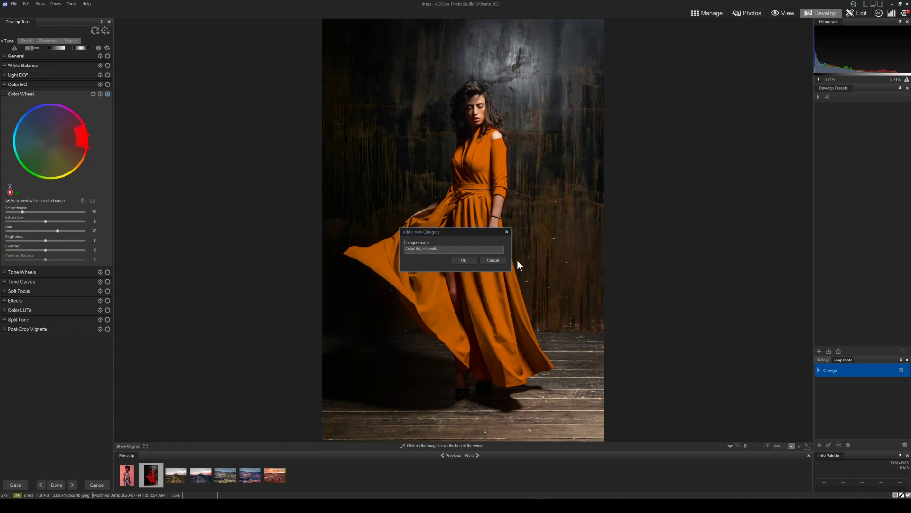
drag(460, 232, 461, 232)
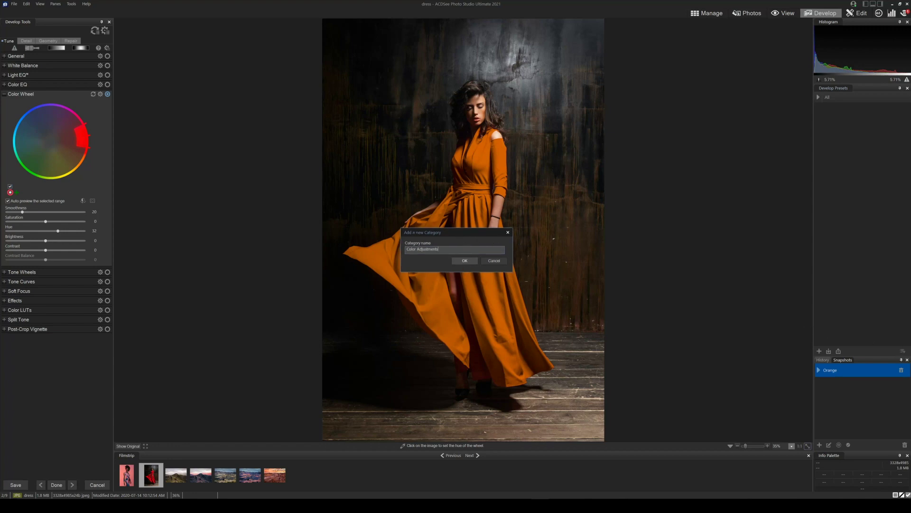
click(465, 260)
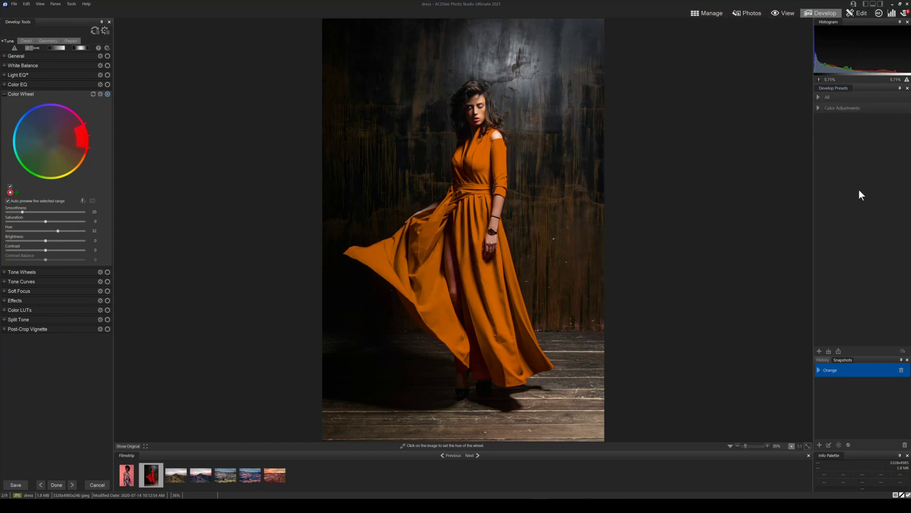
Clear the preselected settings for a new develop preset, save it as "Red to Orange" under Color Adjustments and expand that category
right_click(850, 111)
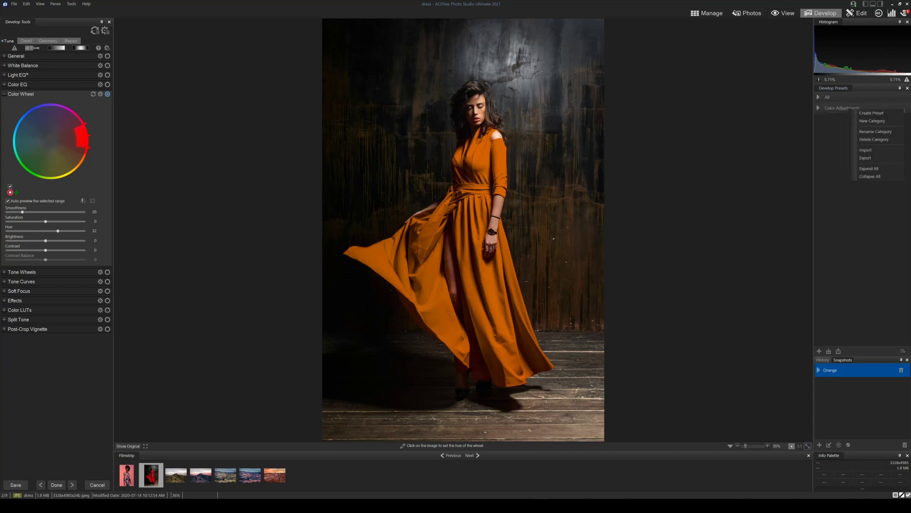
click(866, 116)
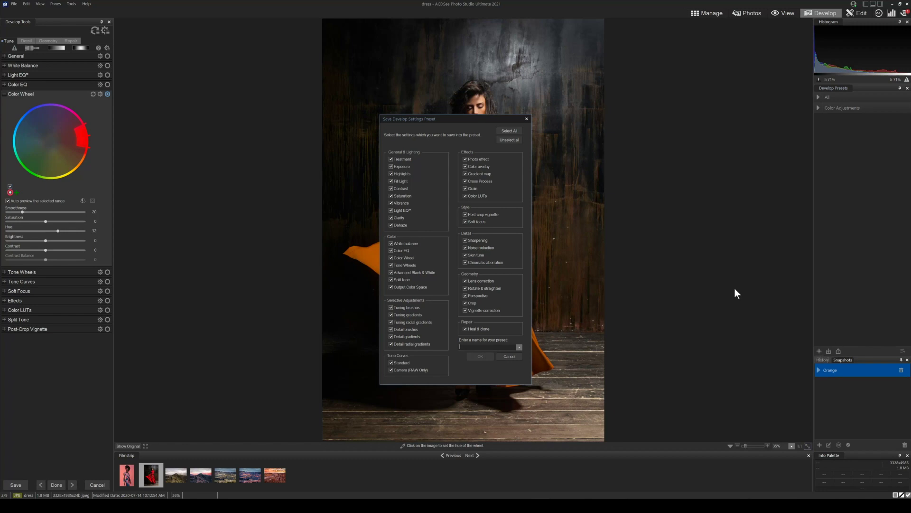
click(510, 141)
click(508, 347)
key(ctrl+a)
key(BackSpace)
text(Red to Orange)
click(480, 356)
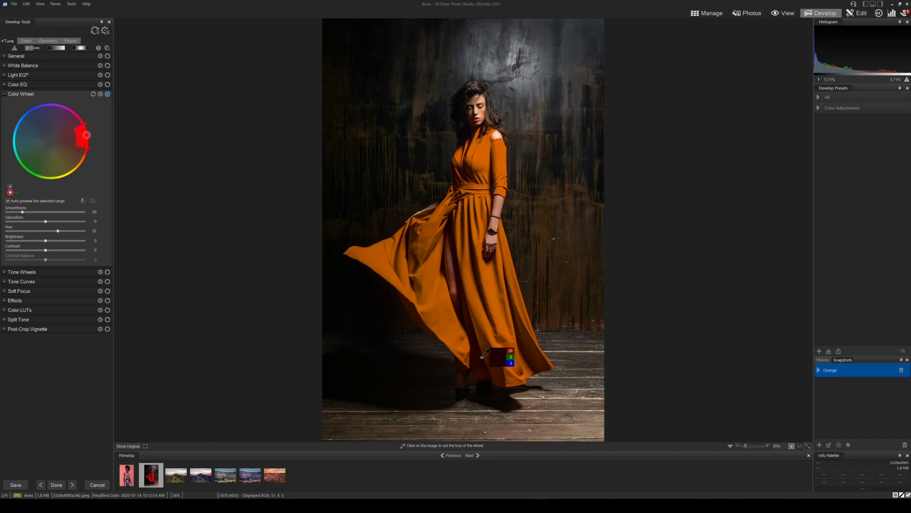
click(826, 108)
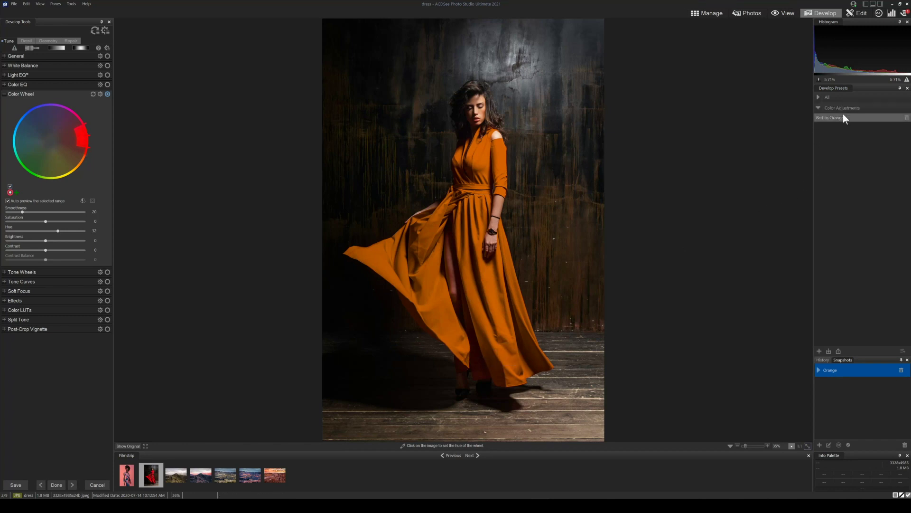
Open the smokey lighthouse photo for editing and add a text layer in the sky to the left of the lighthouse
click(712, 18)
click(472, 252)
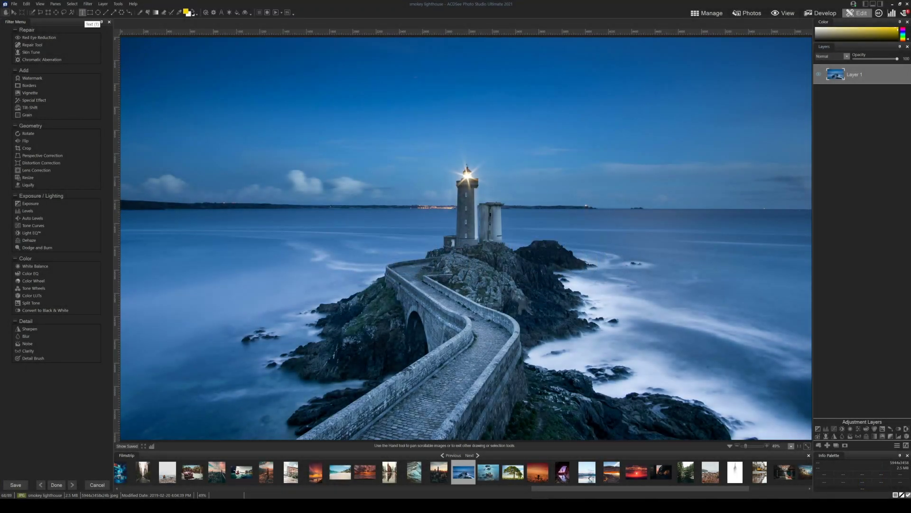
click(82, 13)
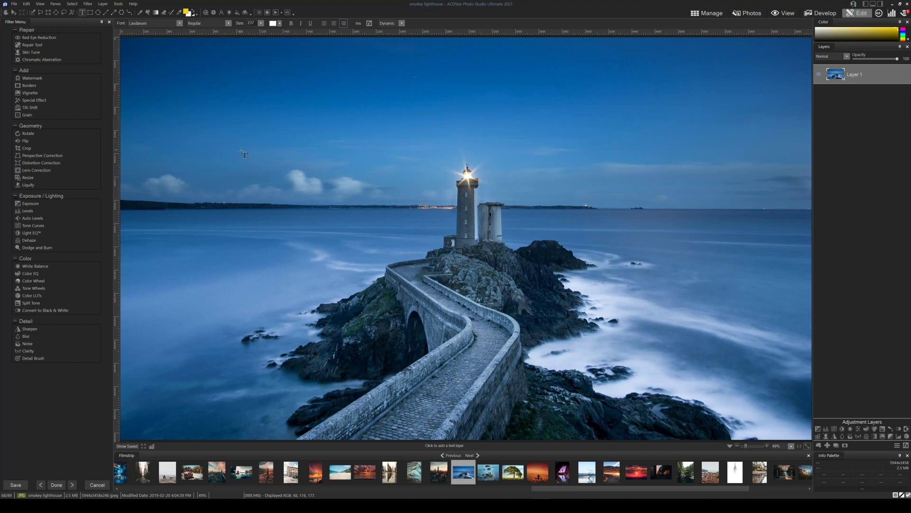
click(235, 143)
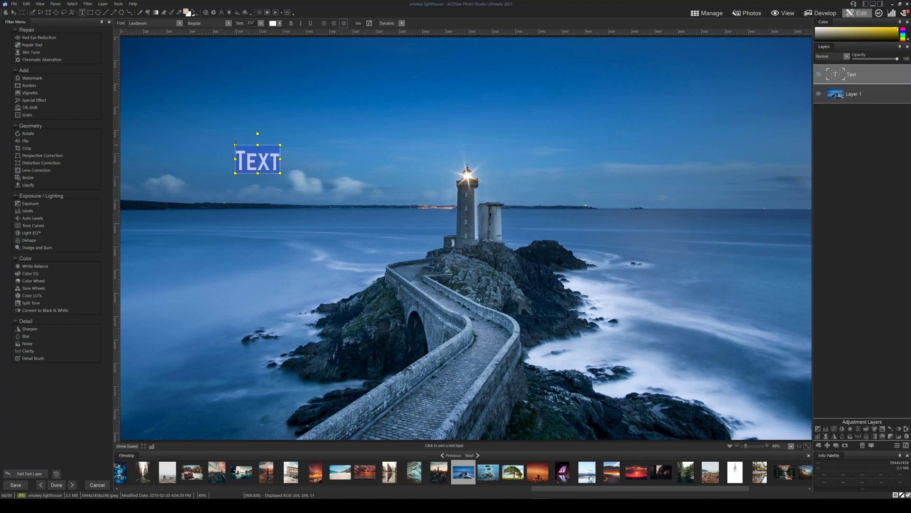
Turn the placeholder text from Dynamic into a left-aligned Frame text and enlarge its box down past the horizon, toward the lighthouse
click(248, 160)
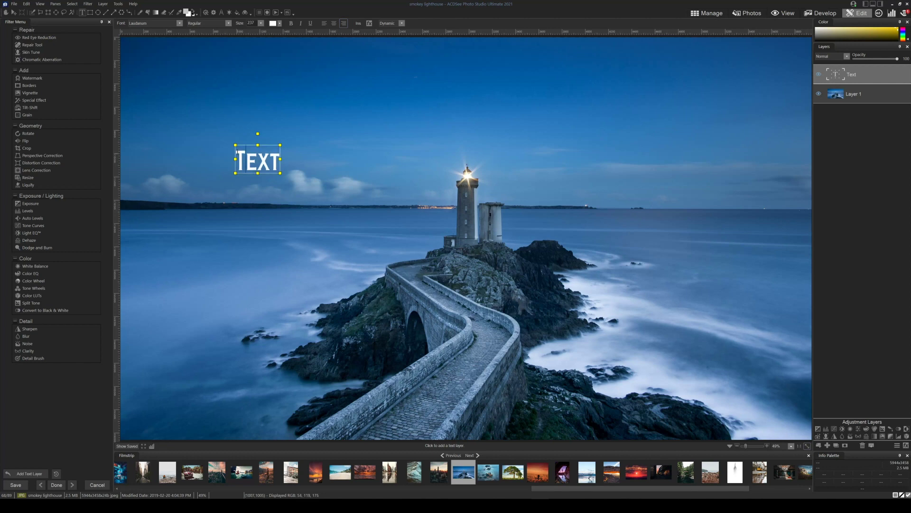
drag(237, 154, 291, 151)
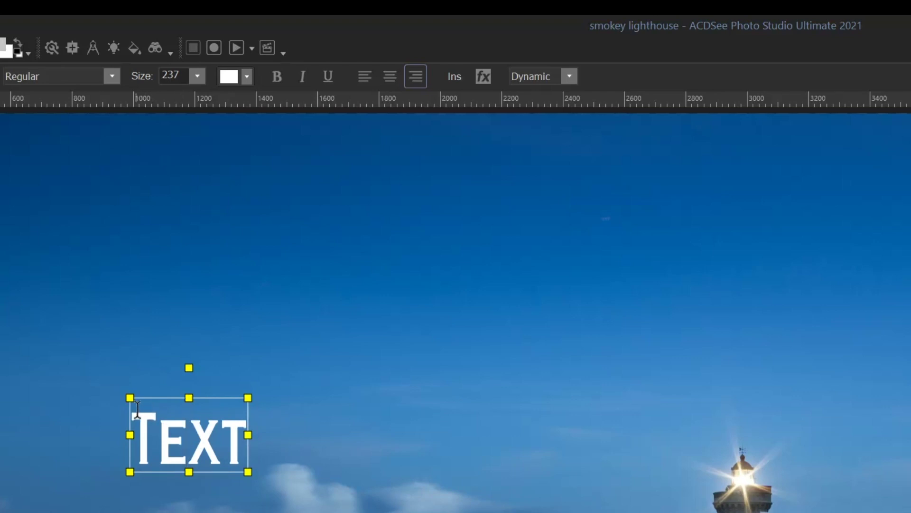
drag(237, 153, 270, 152)
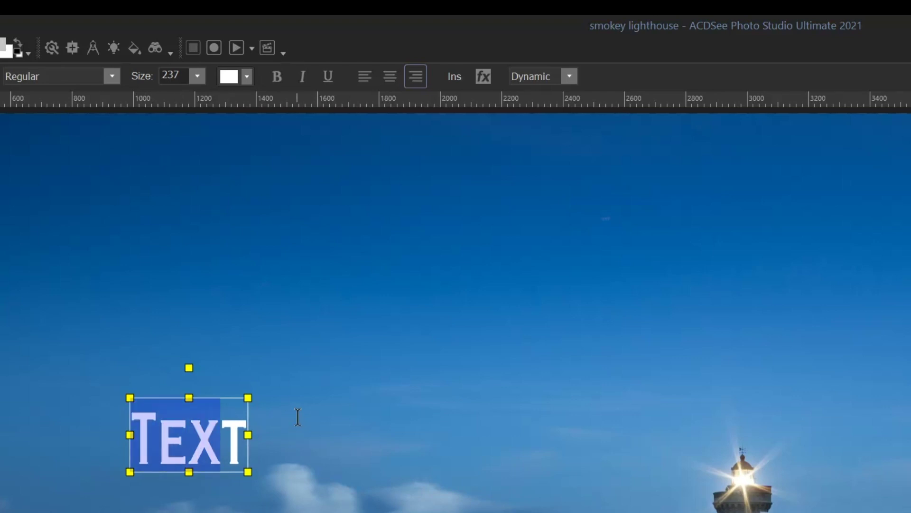
drag(246, 429, 132, 427)
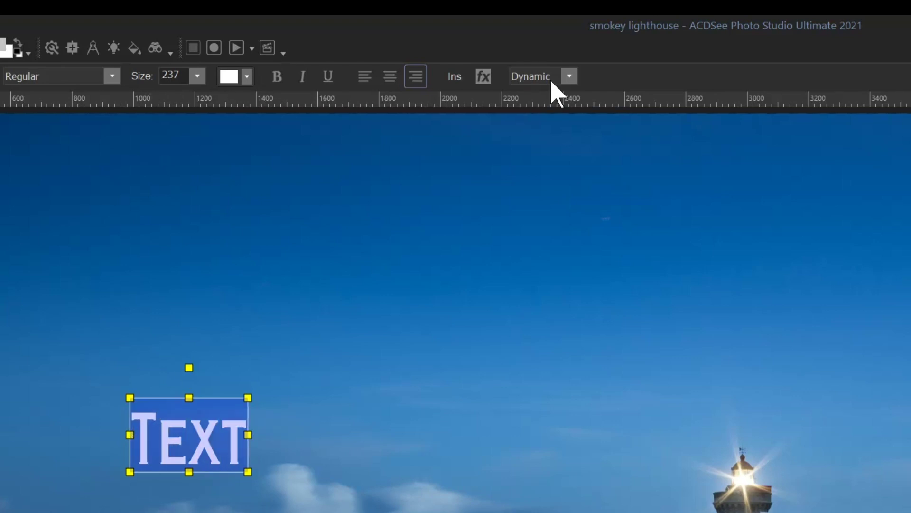
click(568, 75)
click(551, 112)
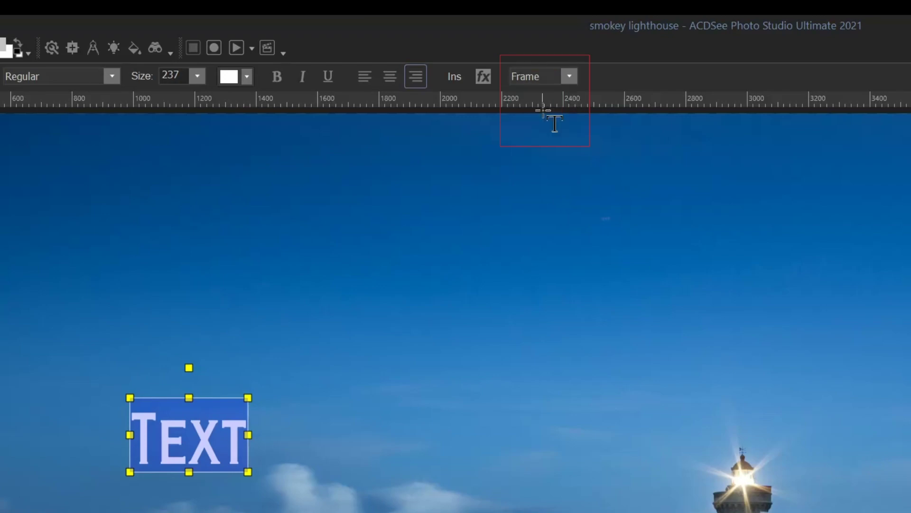
drag(281, 173, 401, 221)
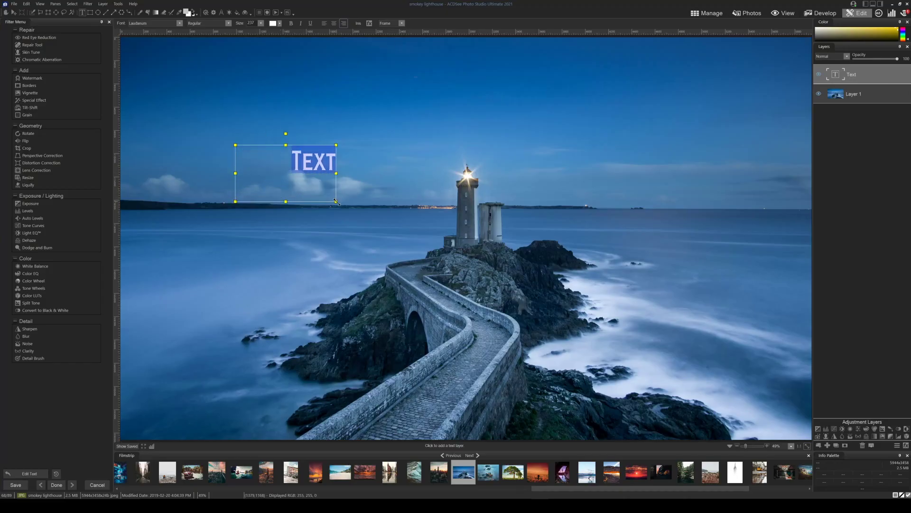
click(324, 23)
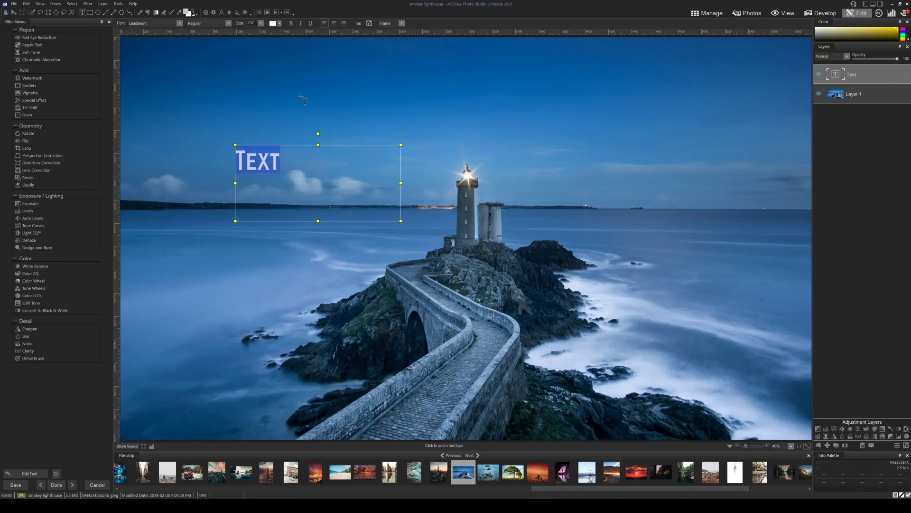
Replace the placeholder with "this is the new text box tool" and extend the text frame further down
text(this)
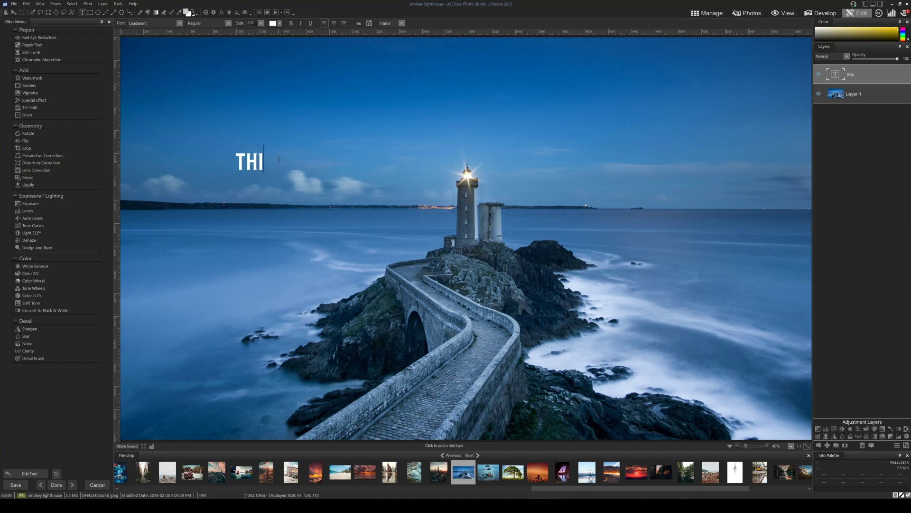
text( is a)
key(BackSpace)
text(the new)
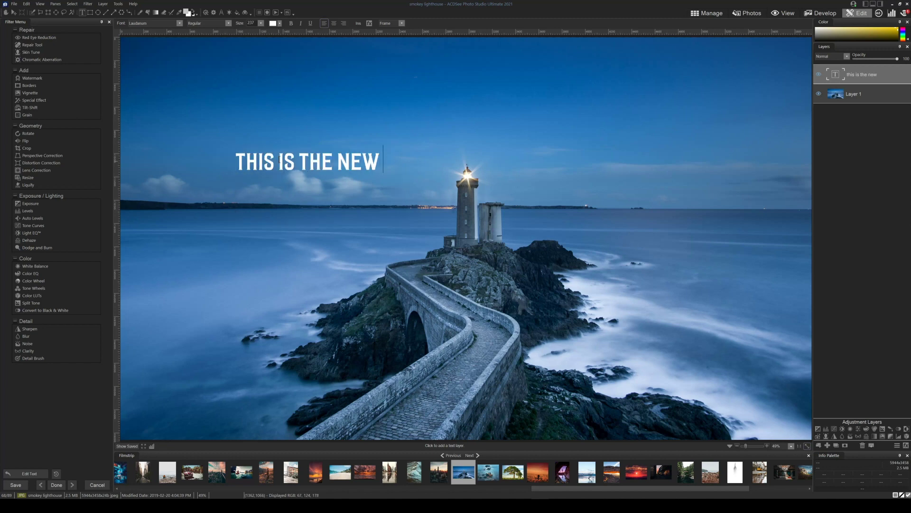
text( text box t)
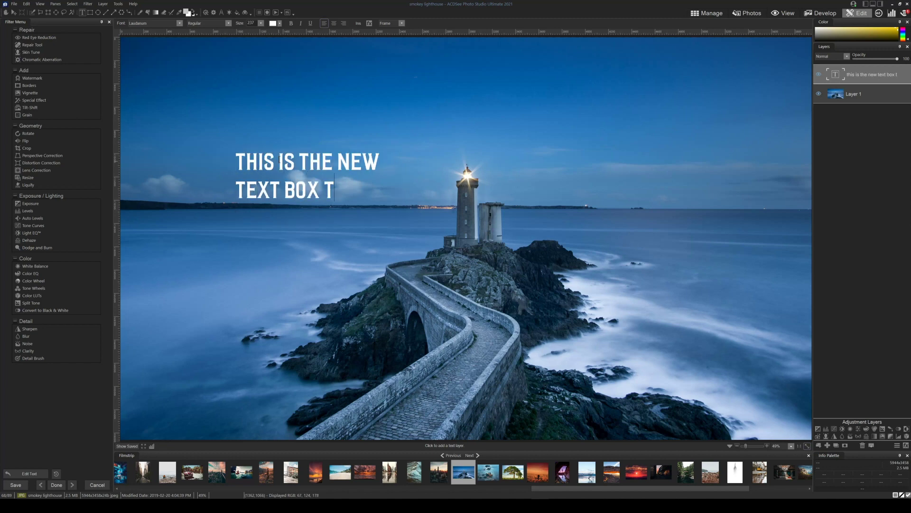
text(ool)
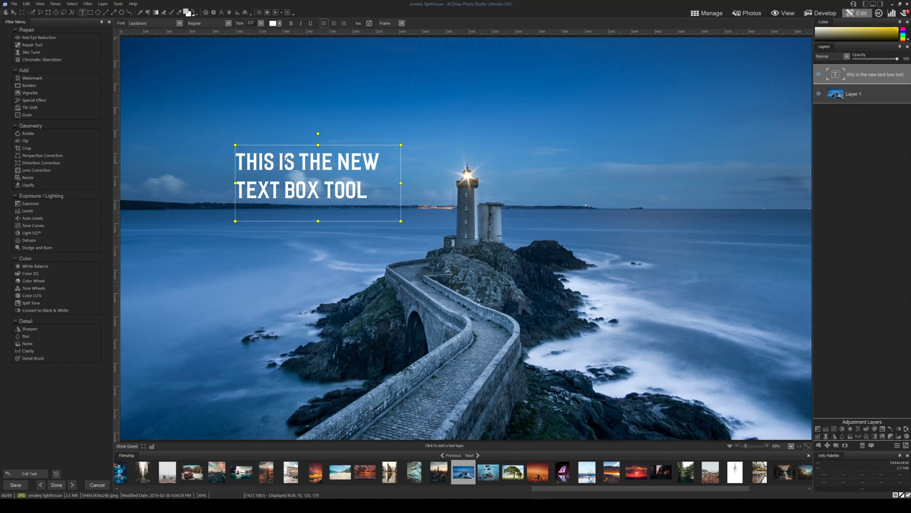
drag(318, 221, 317, 248)
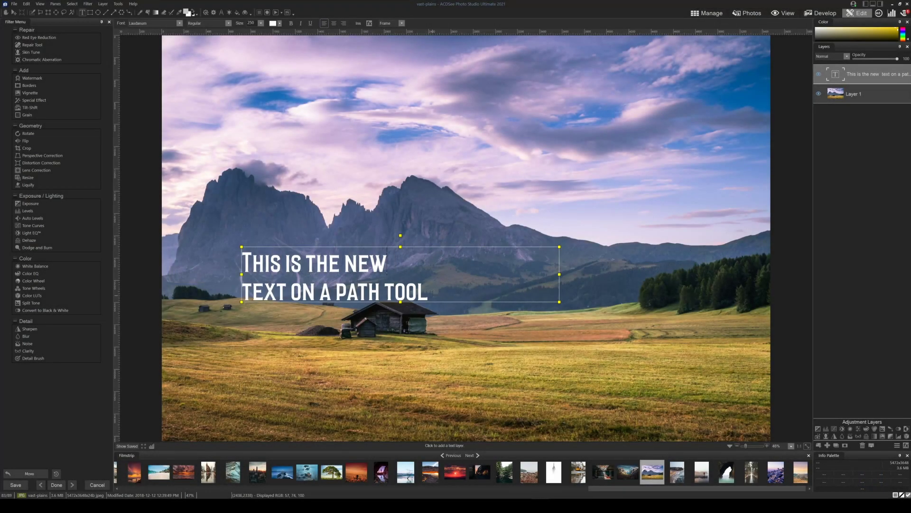
Change the "This is the new text on a path tool" text on the vast-plains photo to Path and bend its path above the hut
click(401, 23)
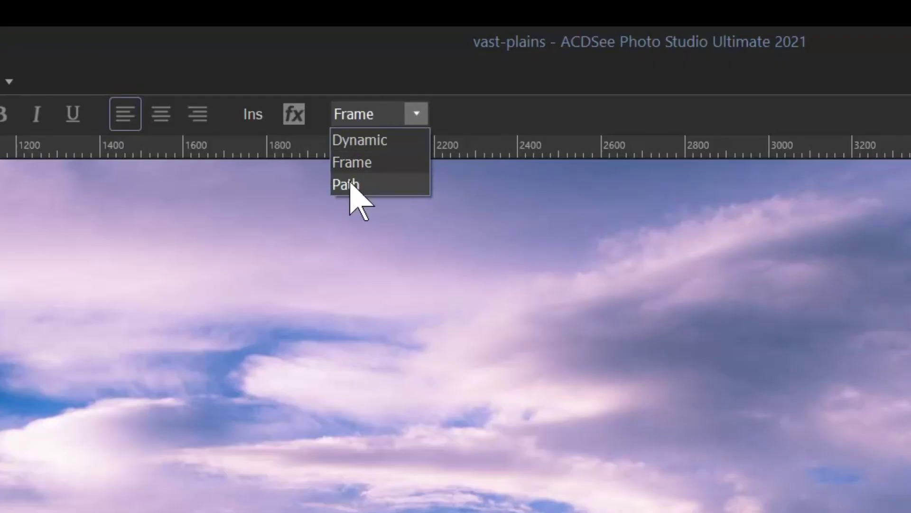
click(351, 184)
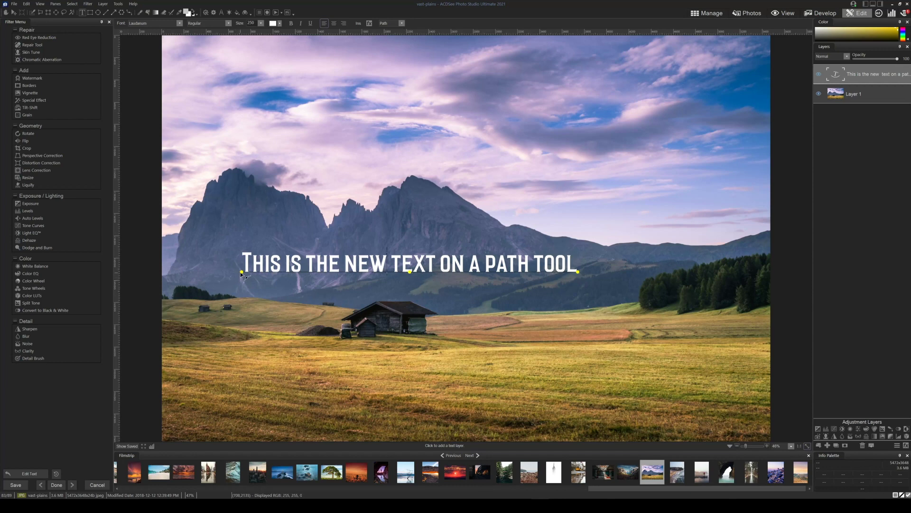
drag(241, 272, 238, 295)
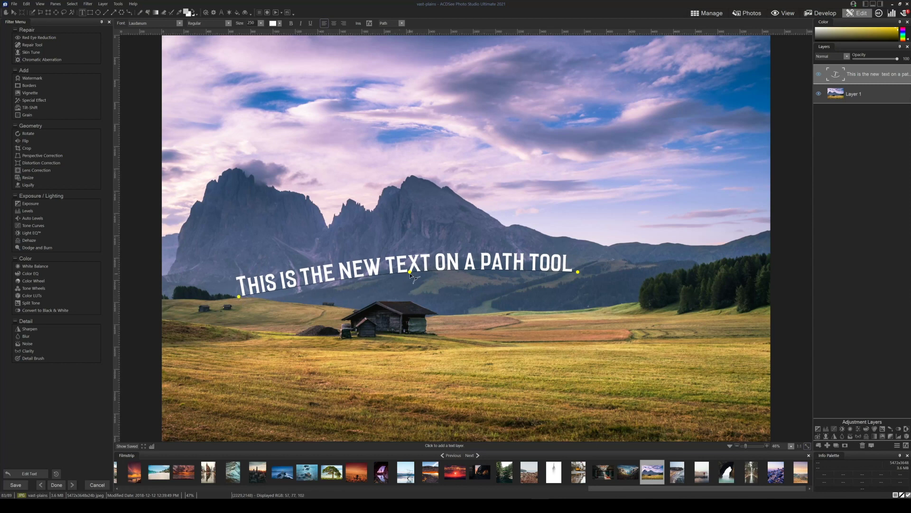
drag(410, 272, 346, 298)
click(464, 283)
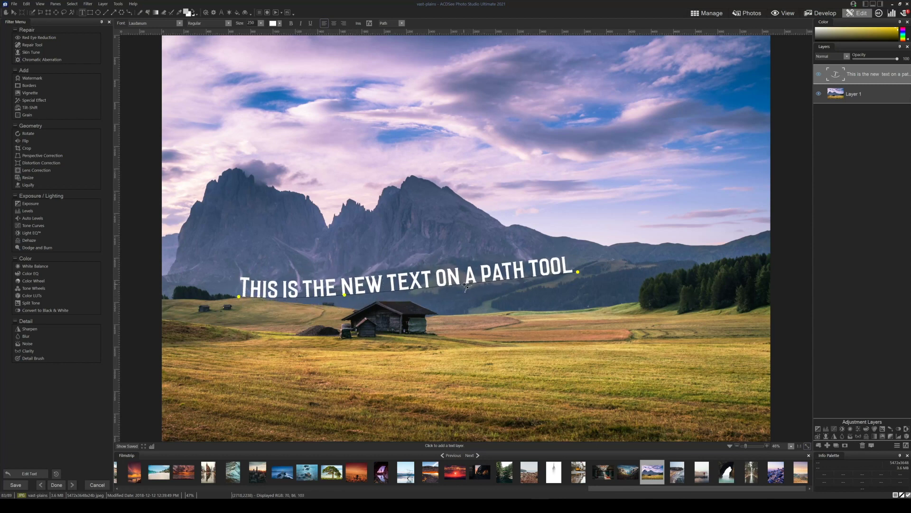
drag(464, 283, 408, 300)
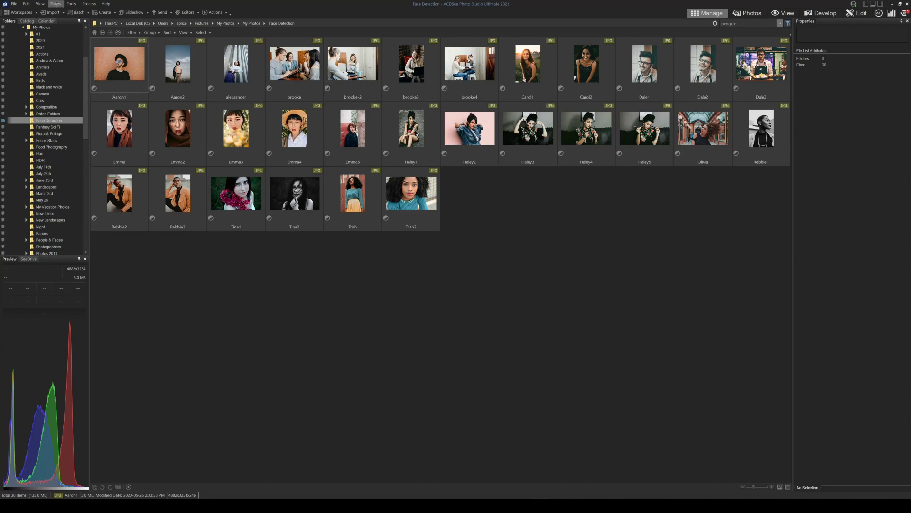
Set Catalog Files to import Lightroom or Picasa Face Data, and cancel without cataloging
click(71, 4)
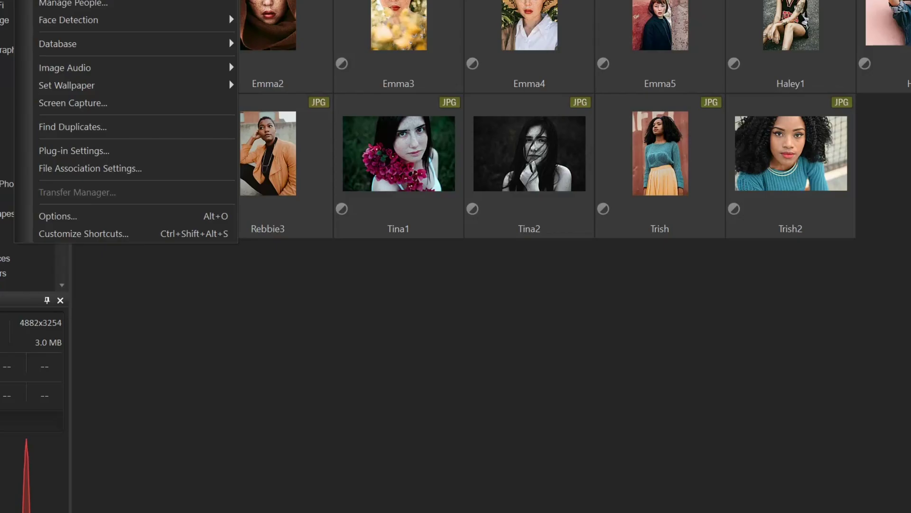
mouse_move(127, 41)
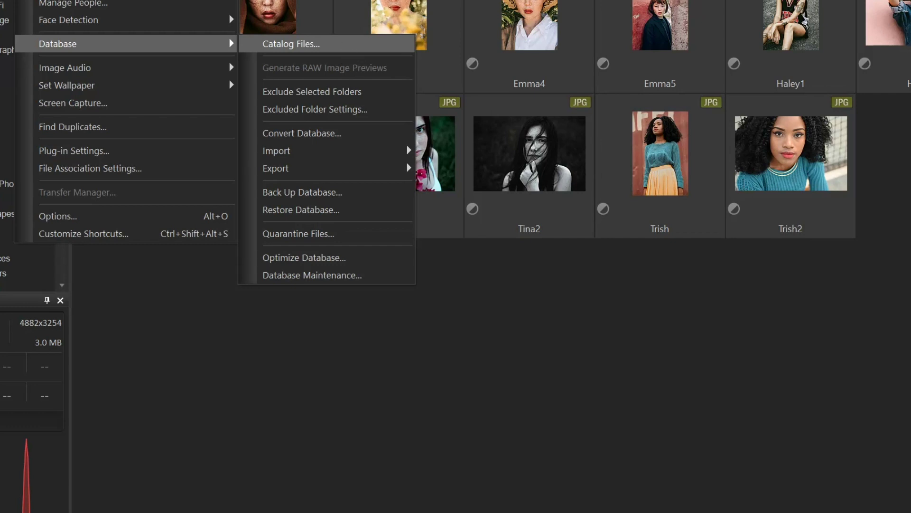
click(332, 43)
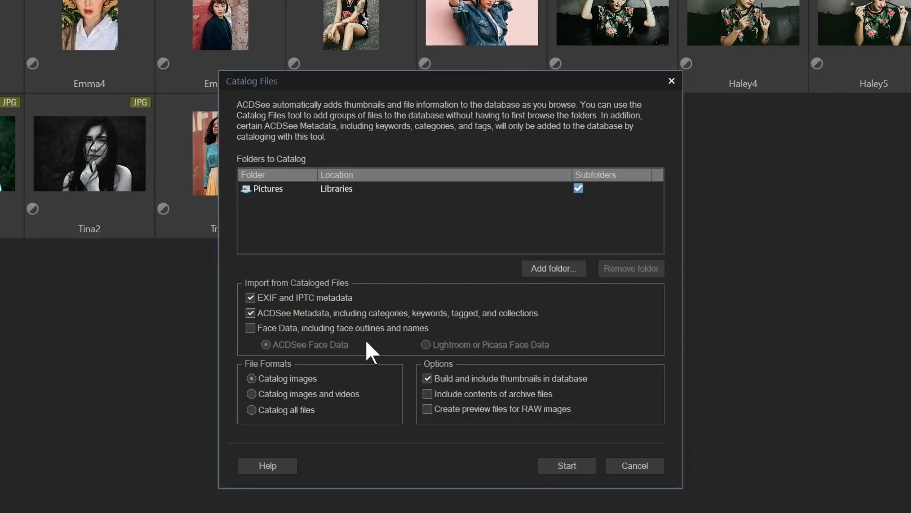
click(368, 328)
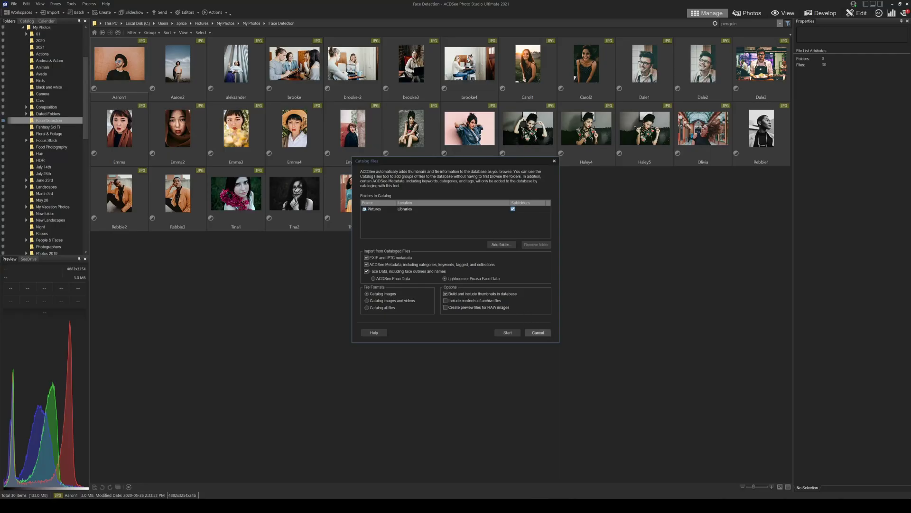
click(635, 465)
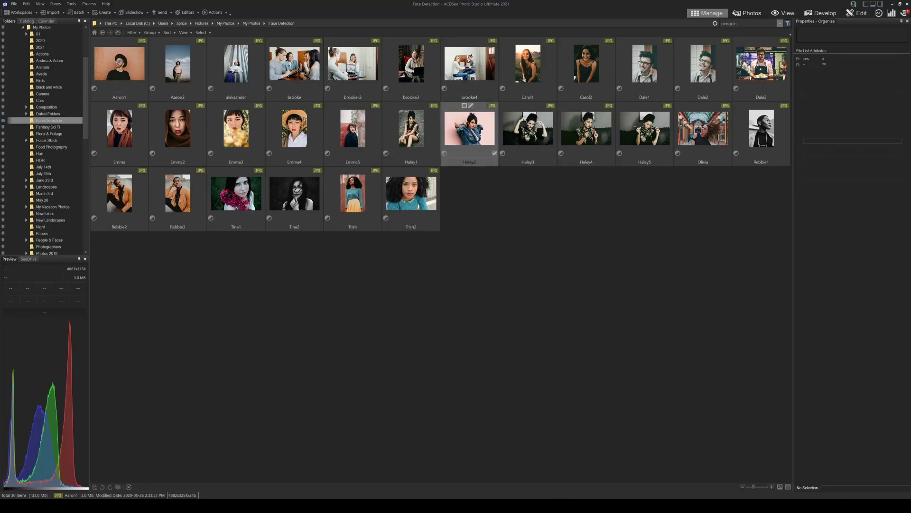
View the portrait against the pink wall at full size and bring up the Face Detection commands
click(784, 13)
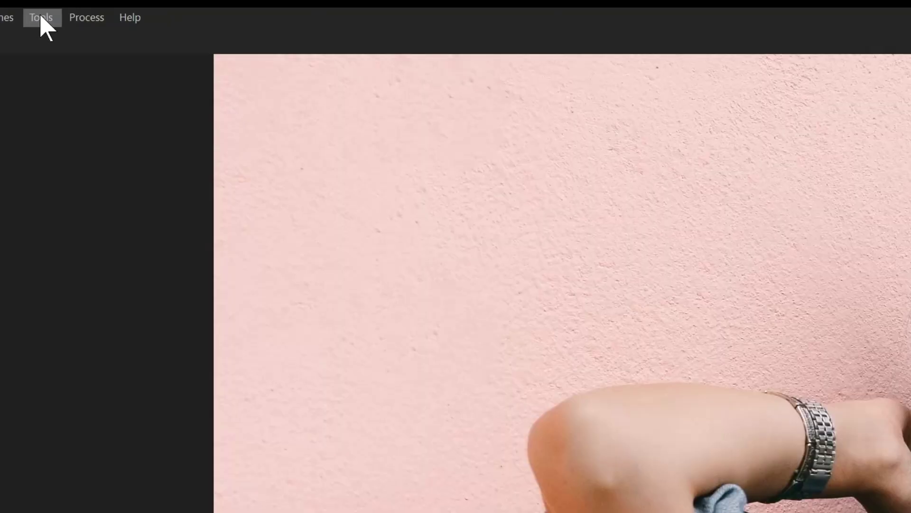
click(71, 4)
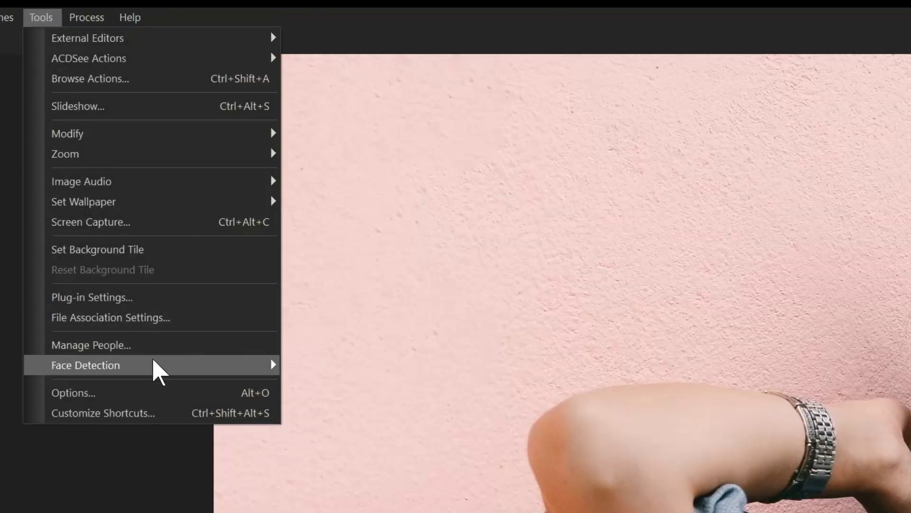
mouse_move(159, 367)
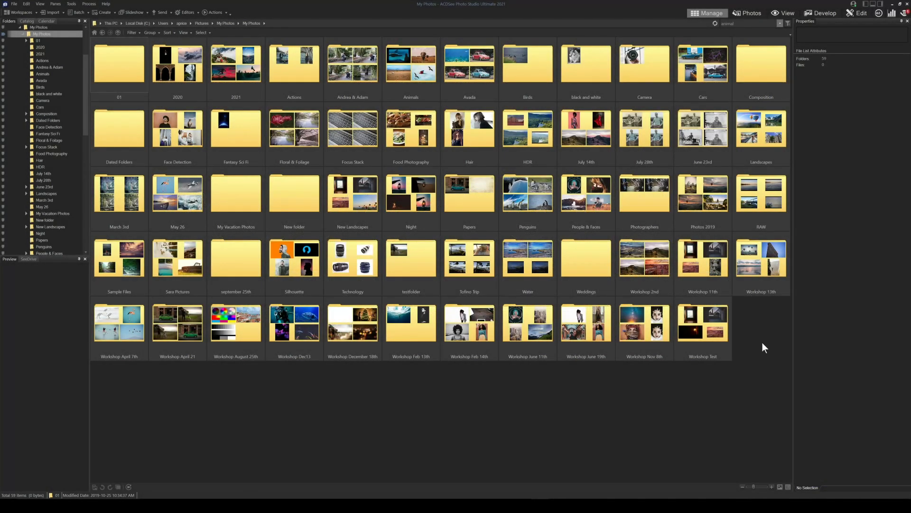
Run a Quick Search of the photo collection for "animal", followed by one for "bird"
click(746, 24)
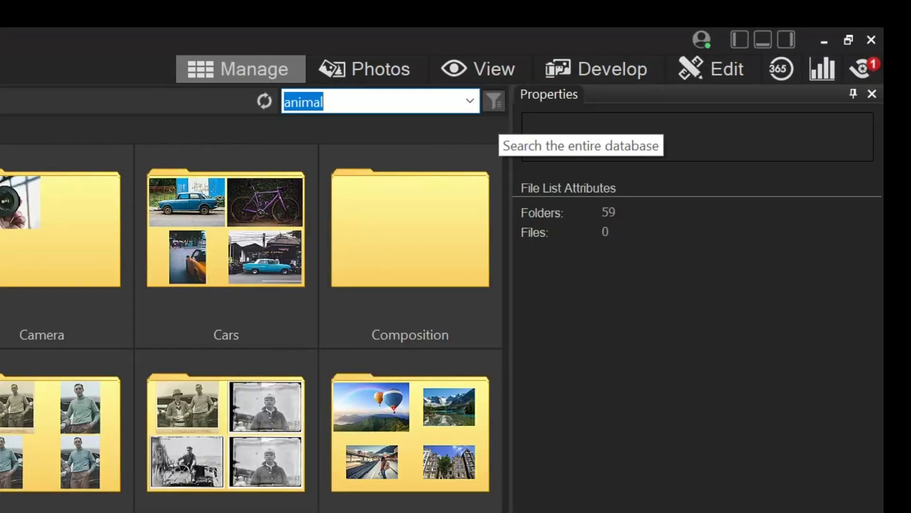
click(495, 102)
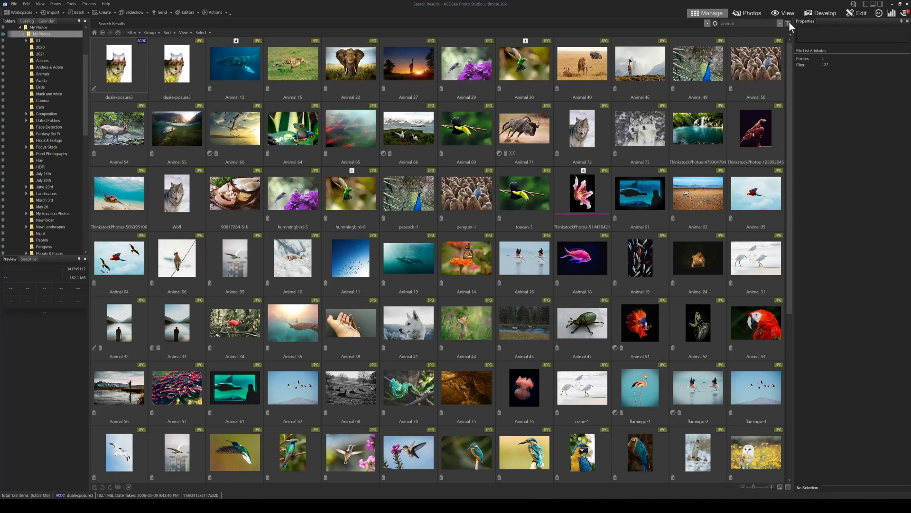
click(743, 24)
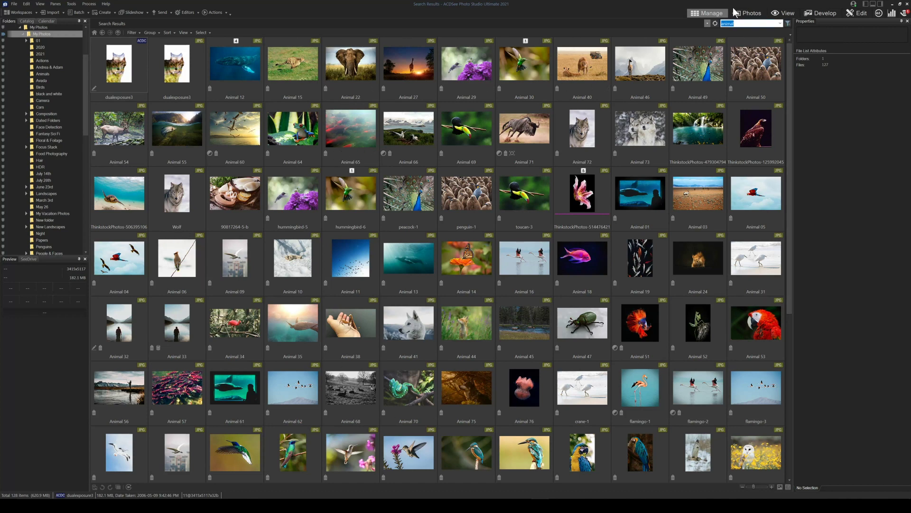
click(716, 23)
text(bird)
key(Return)
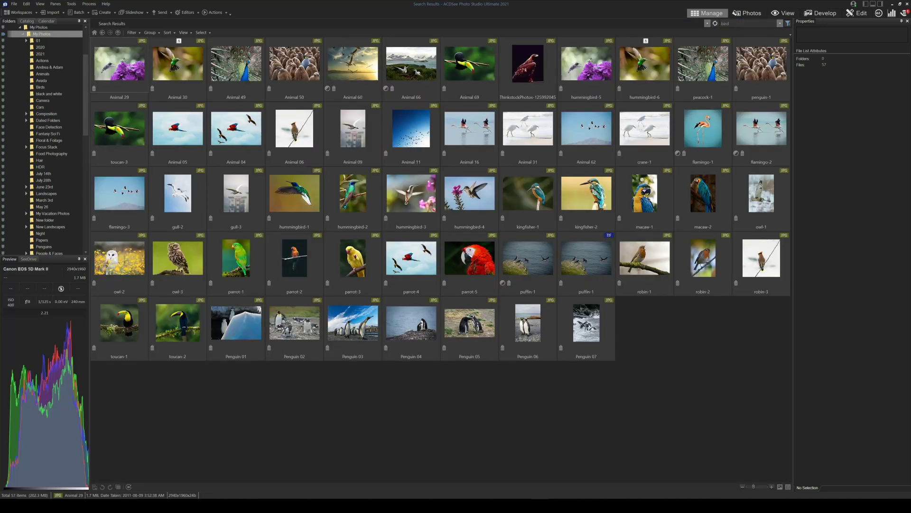
Narrow the Quick Search to "penguin"
click(740, 24)
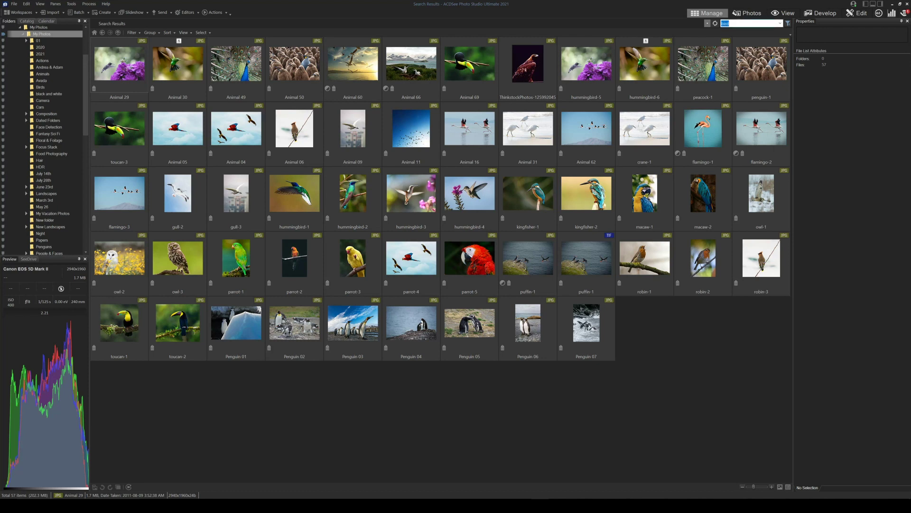
text(penguin)
key(Return)
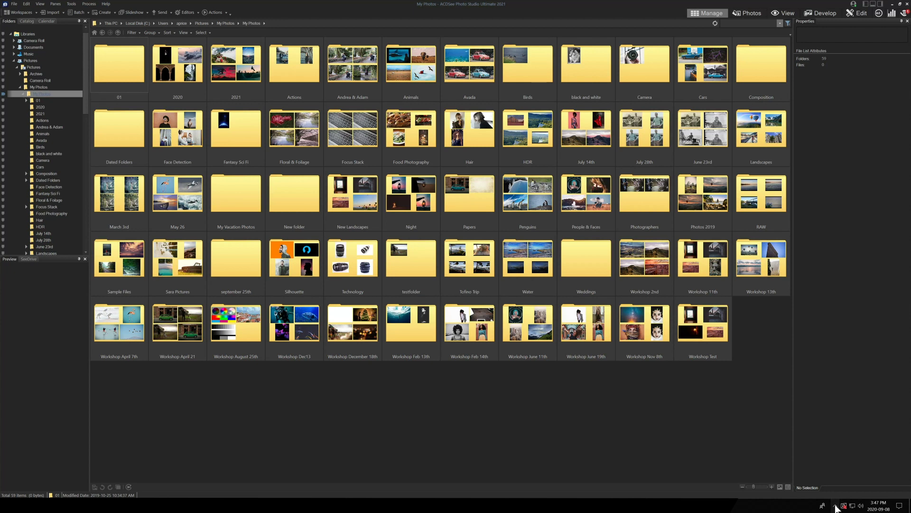
Display the Connect ACDSee Mobile Sync QR code for the mobile app and close it
click(835, 505)
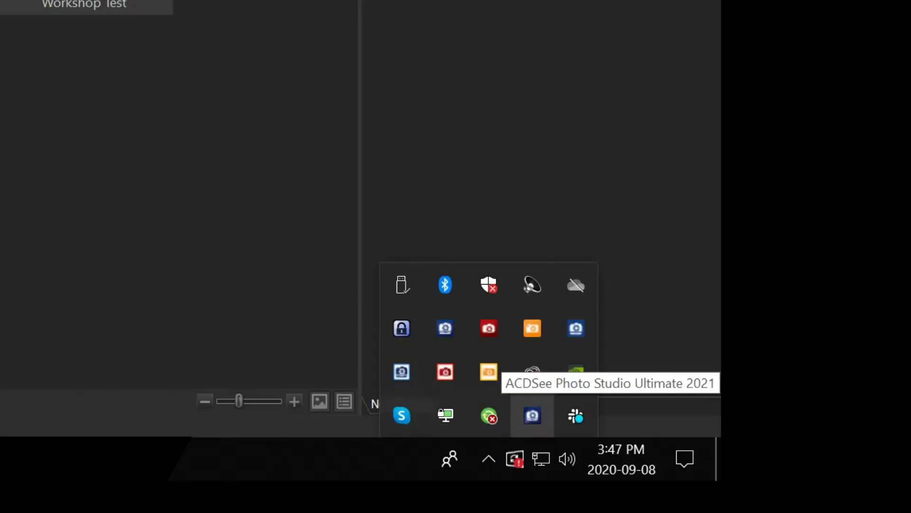
right_click(532, 415)
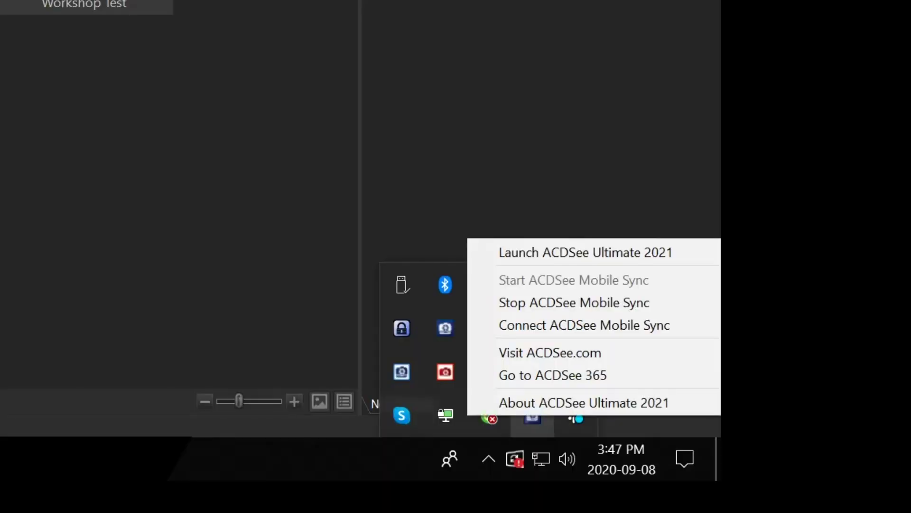
click(626, 326)
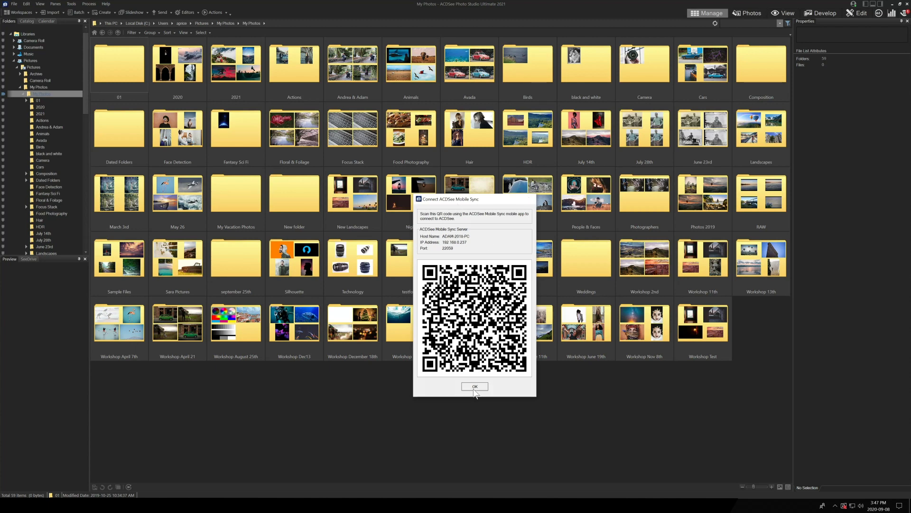
click(474, 386)
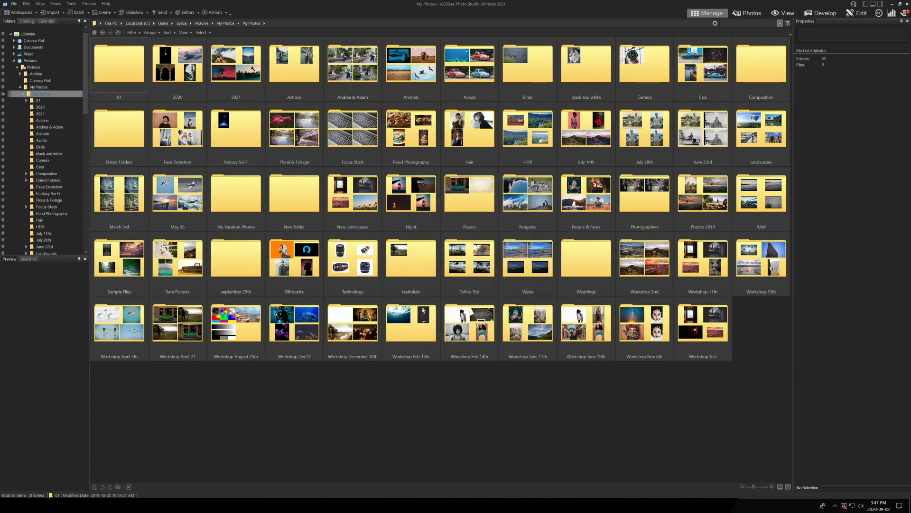